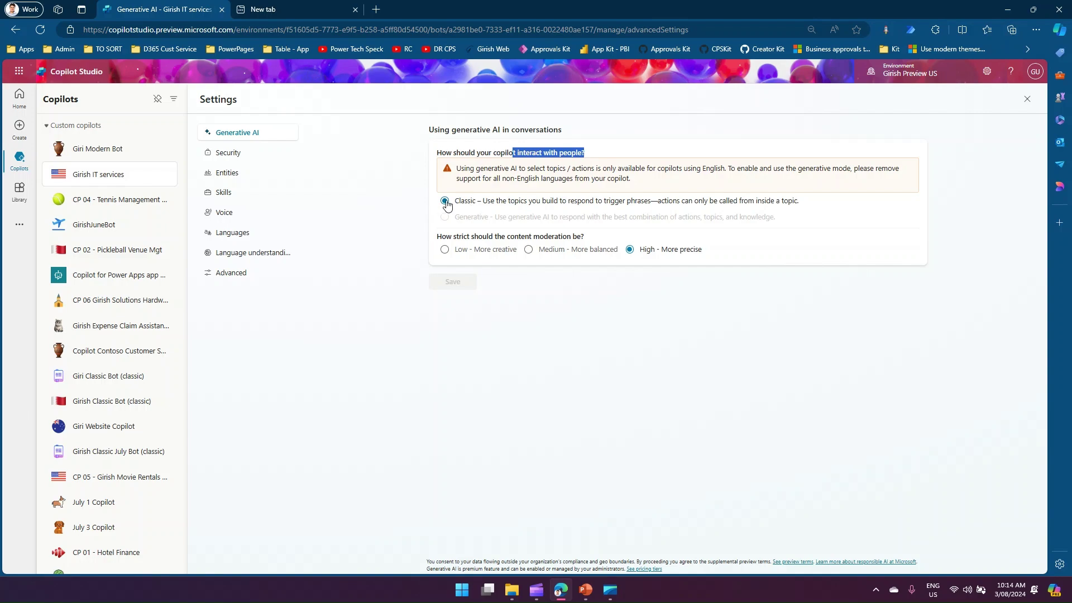
Leave the generative AI settings and list the copilot's system topics.
{"action": "left_click", "coordinate": [224, 193]}
{"action": "left_click", "coordinate": [414, 102]}
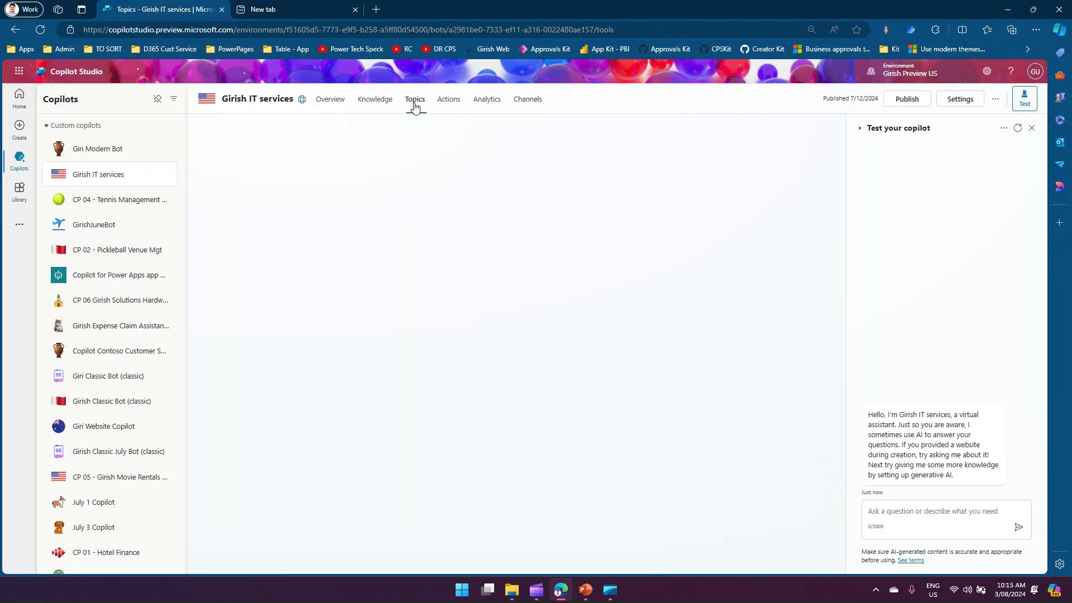
{"action": "left_click", "coordinate": [299, 161]}
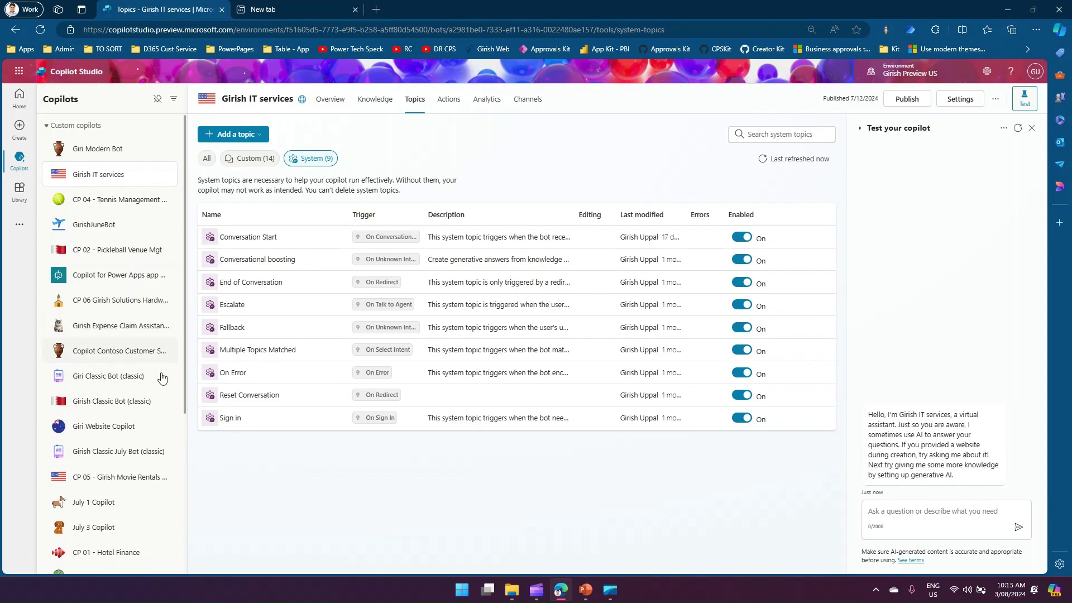
Hide the test pane and open the topic details of the Conversation Start system topic.
{"action": "left_click", "coordinate": [1031, 129]}
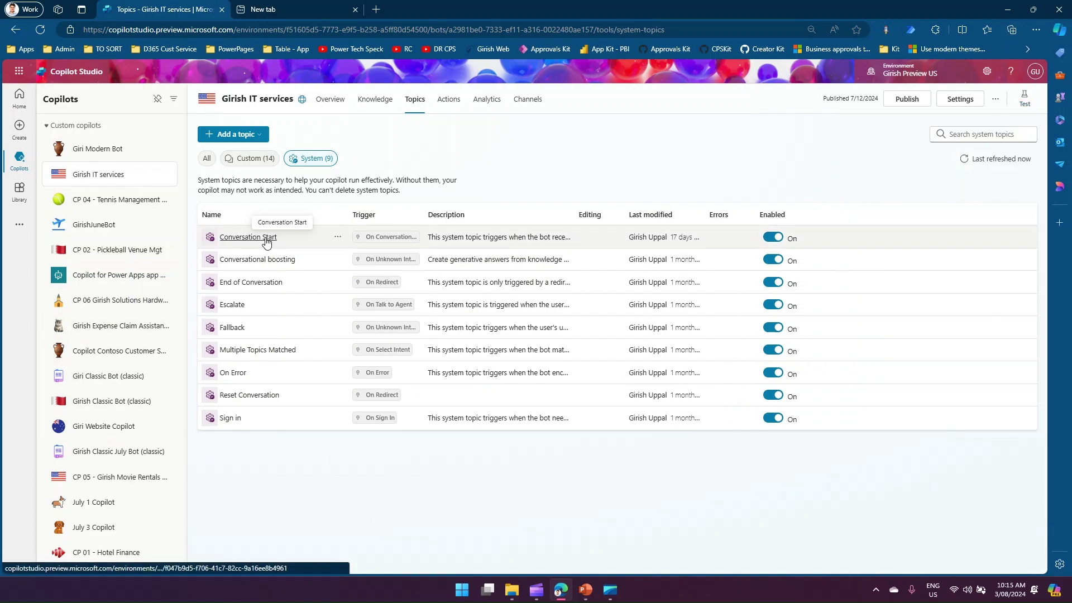
{"action": "left_click", "coordinate": [338, 241]}
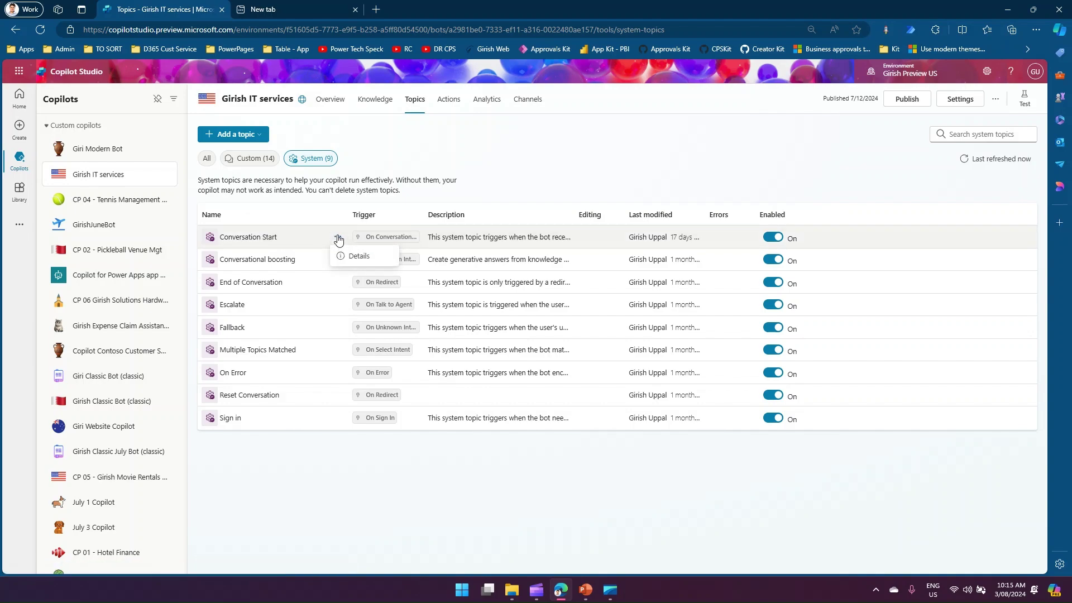
{"action": "left_click", "coordinate": [350, 256]}
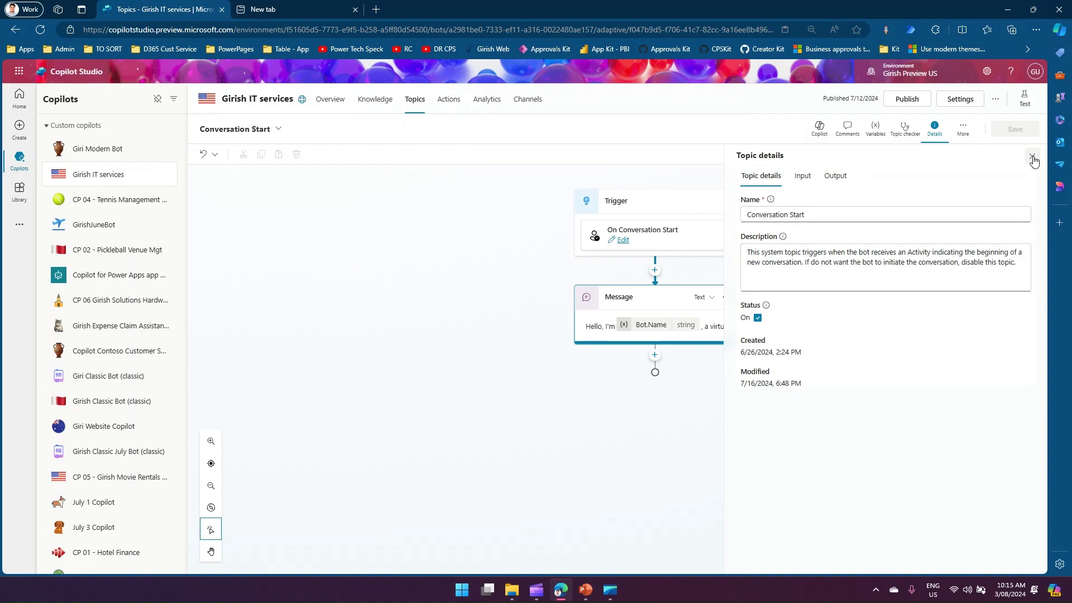
Return to the system topics list and widen its Errors and Last modified columns.
{"action": "left_click", "coordinate": [414, 100]}
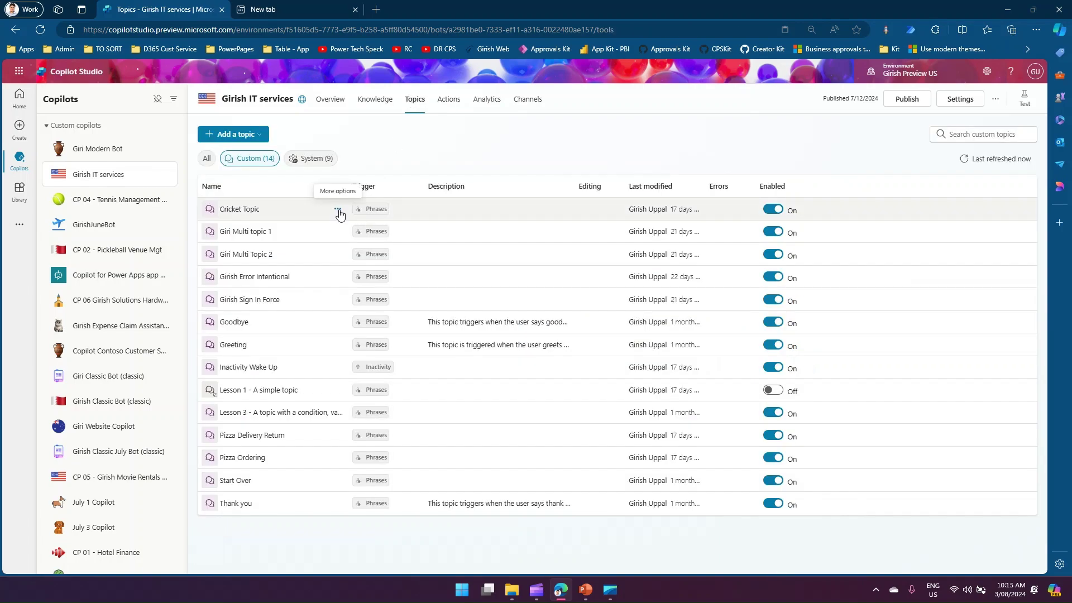
{"action": "left_click", "coordinate": [306, 160]}
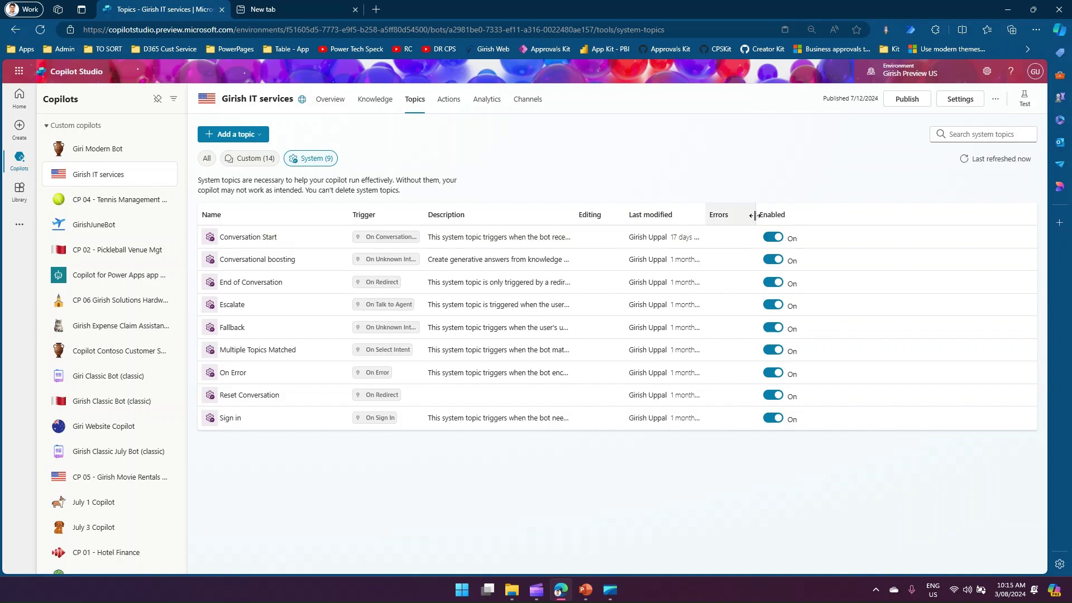
{"action": "left_click_drag", "start_coordinate": [752, 215], "coordinate": [816, 215]}
{"action": "left_click_drag", "start_coordinate": [705, 215], "coordinate": [764, 215]}
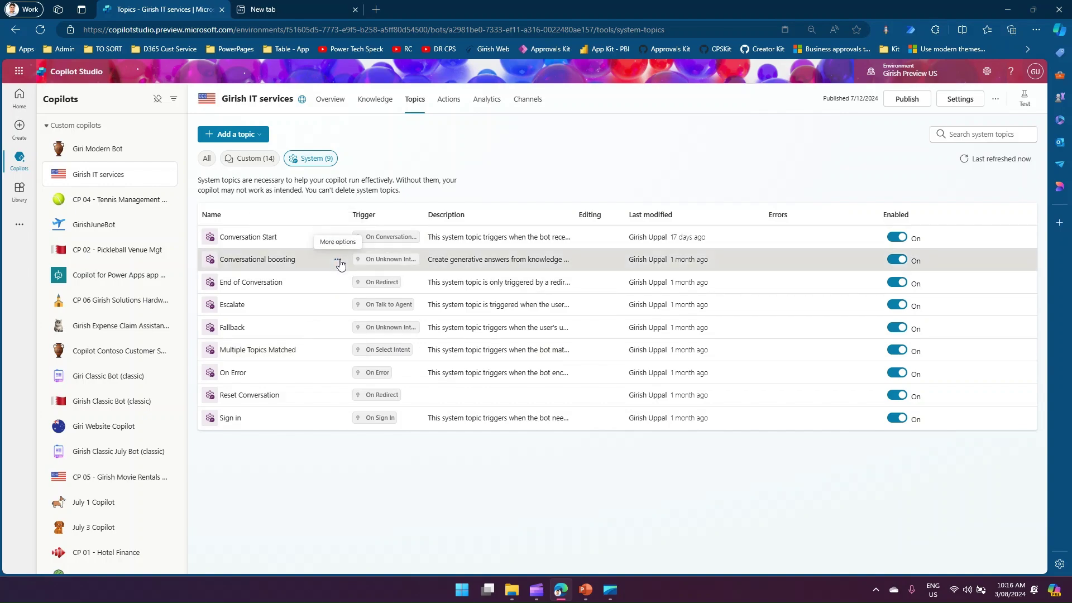
Compare the actions available for individual system topics with those offered for a custom topic, ending on the system topics list.
{"action": "left_click", "coordinate": [339, 260]}
{"action": "left_click", "coordinate": [339, 305]}
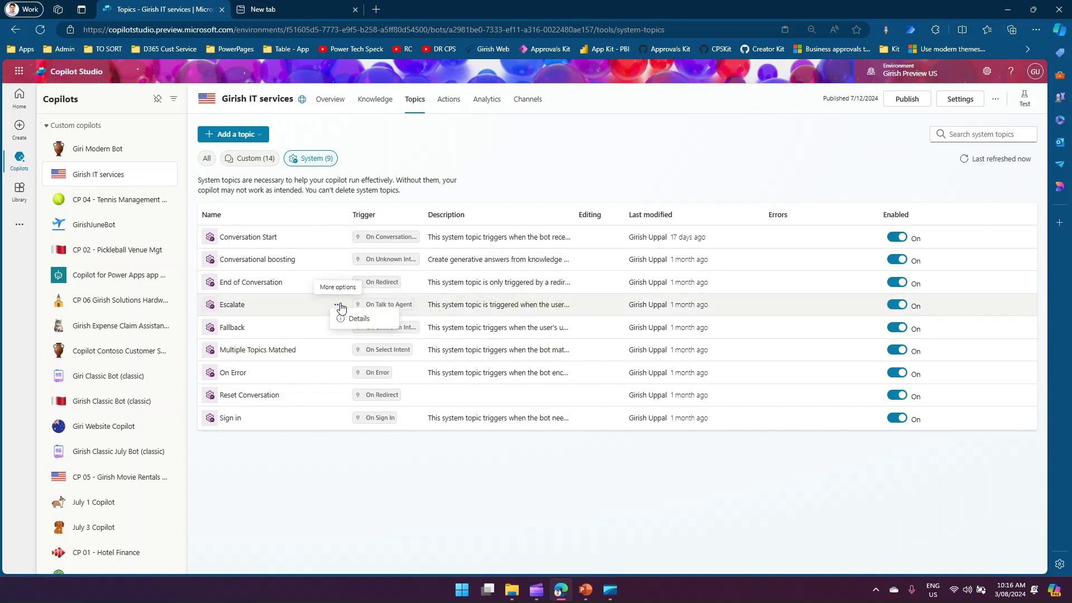
{"action": "left_click", "coordinate": [339, 327]}
{"action": "left_click", "coordinate": [338, 350]}
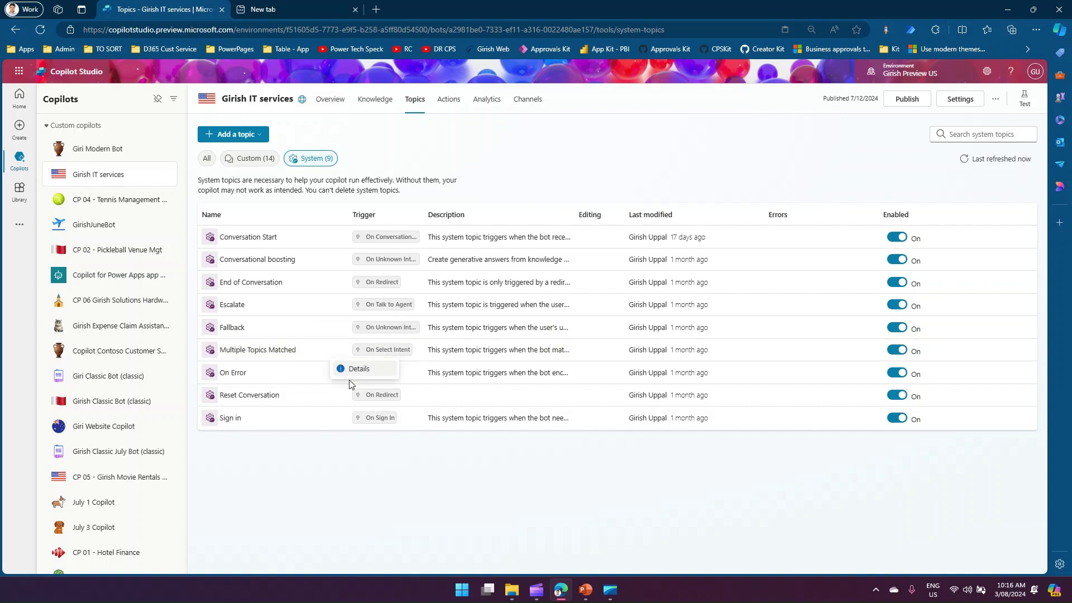
{"action": "left_click", "coordinate": [266, 161]}
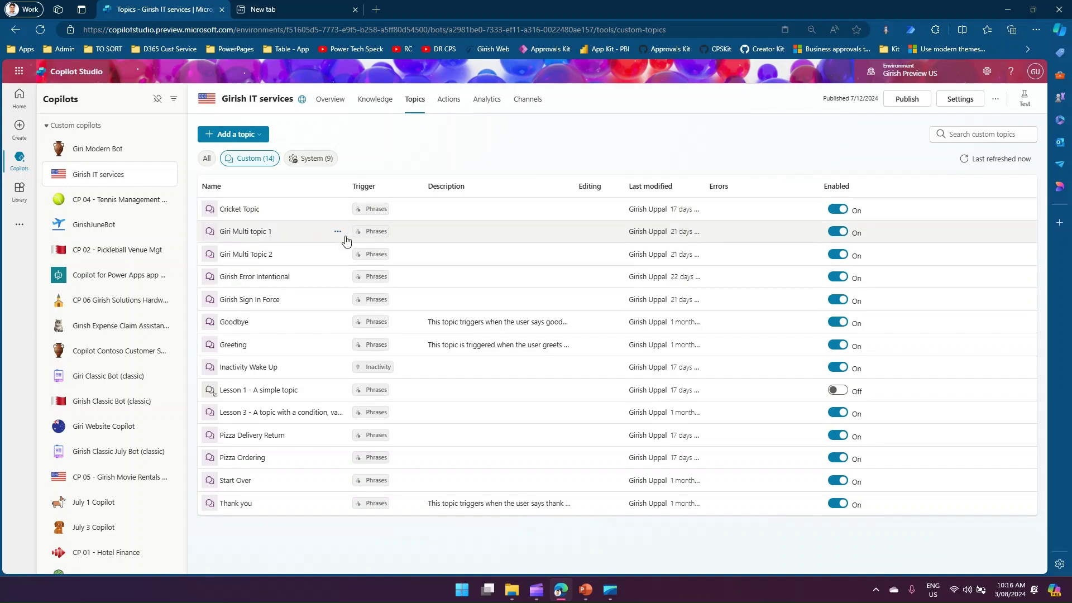
{"action": "left_click", "coordinate": [339, 233]}
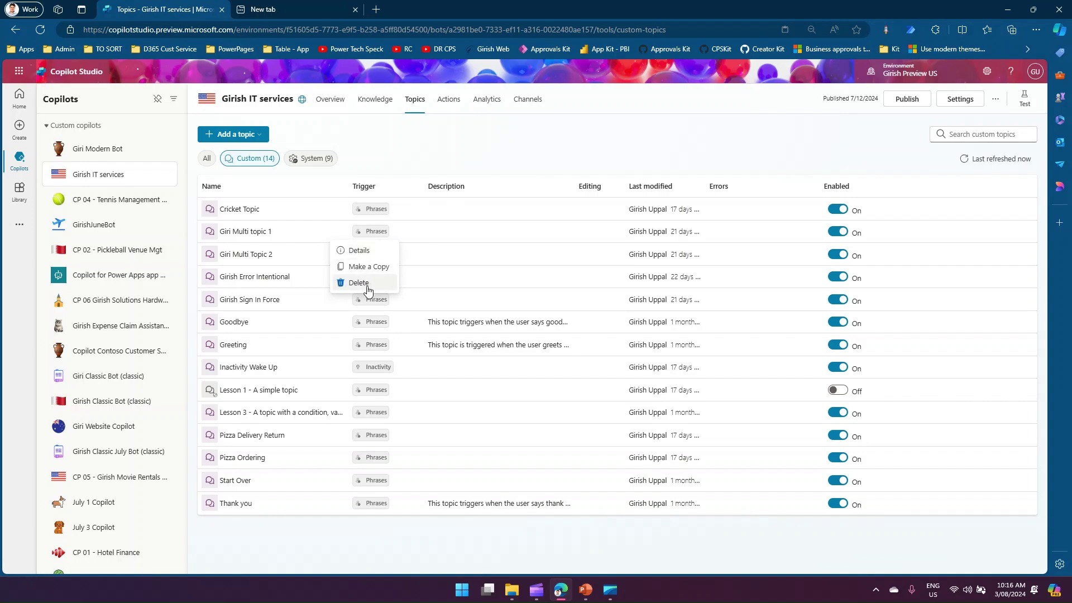
{"action": "left_click", "coordinate": [311, 158]}
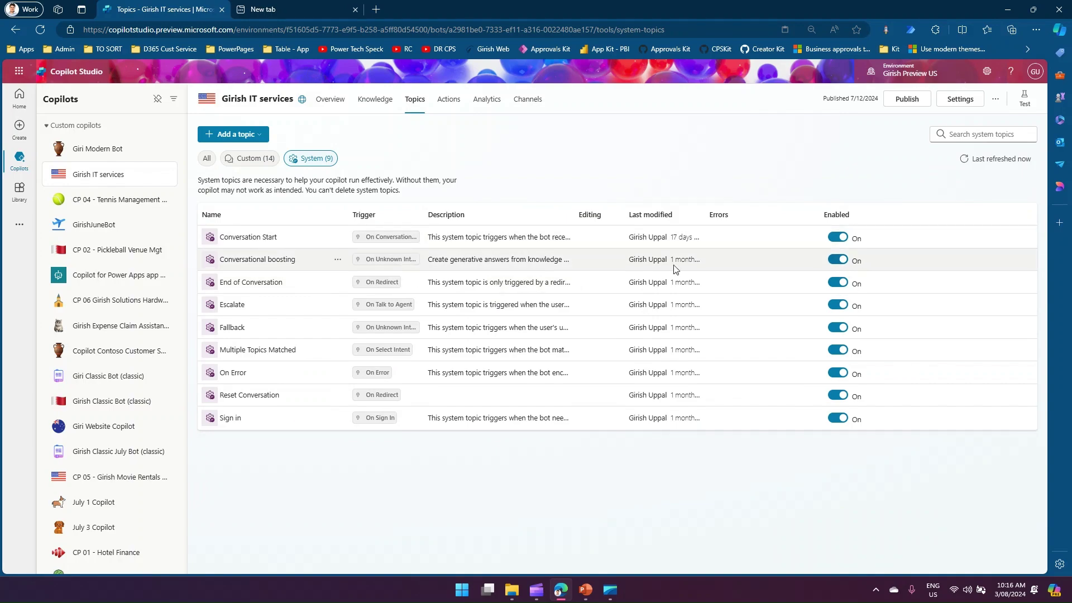
Review the ways of adding a topic and read the note explaining system topics.
{"action": "left_click", "coordinate": [261, 136]}
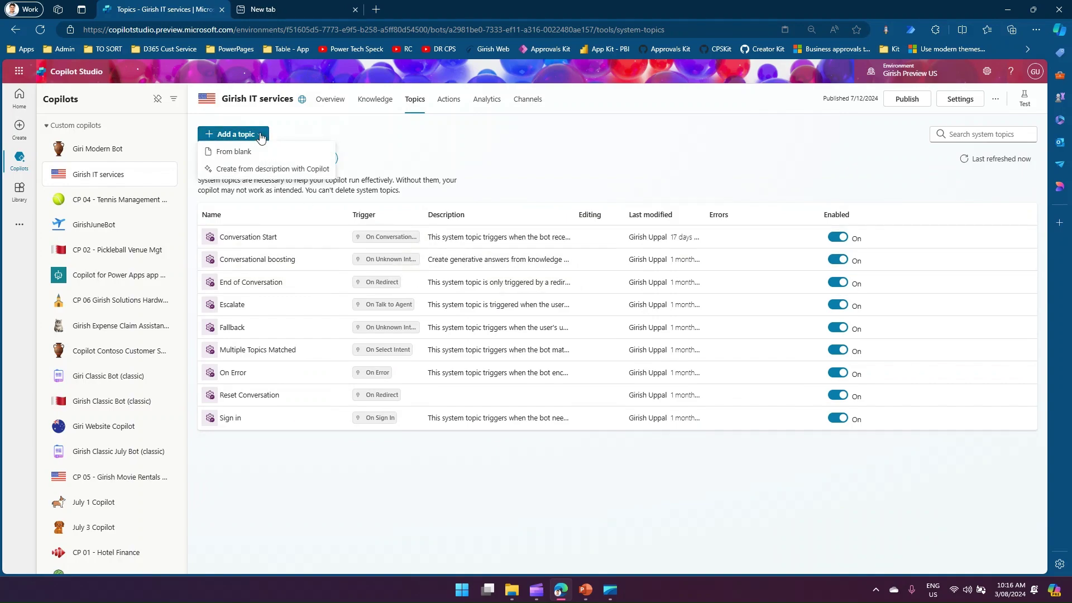
{"action": "left_click", "coordinate": [321, 126]}
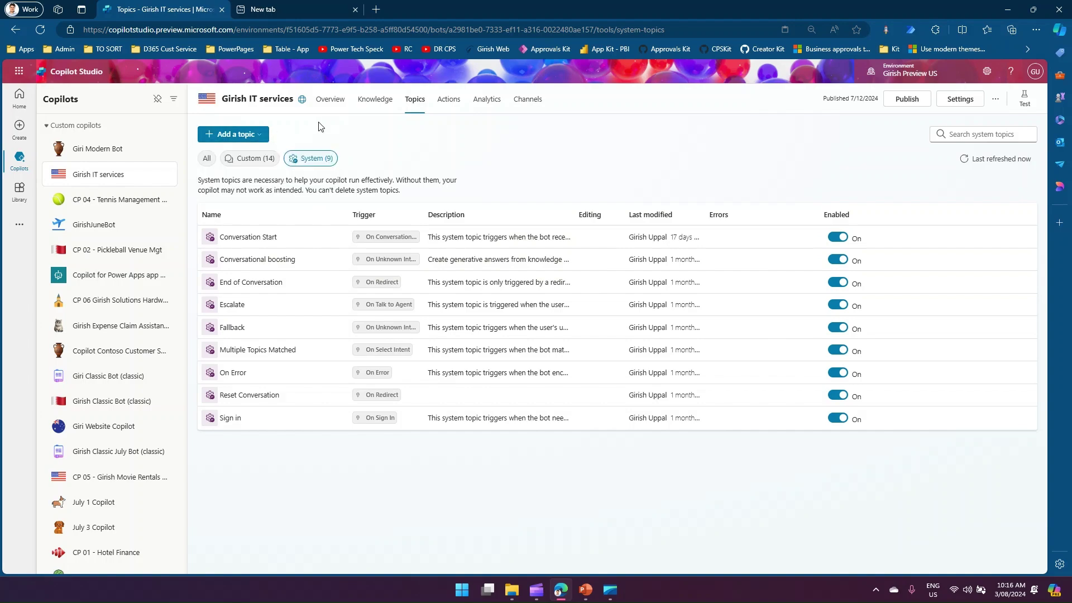
{"action": "left_click", "coordinate": [249, 135]}
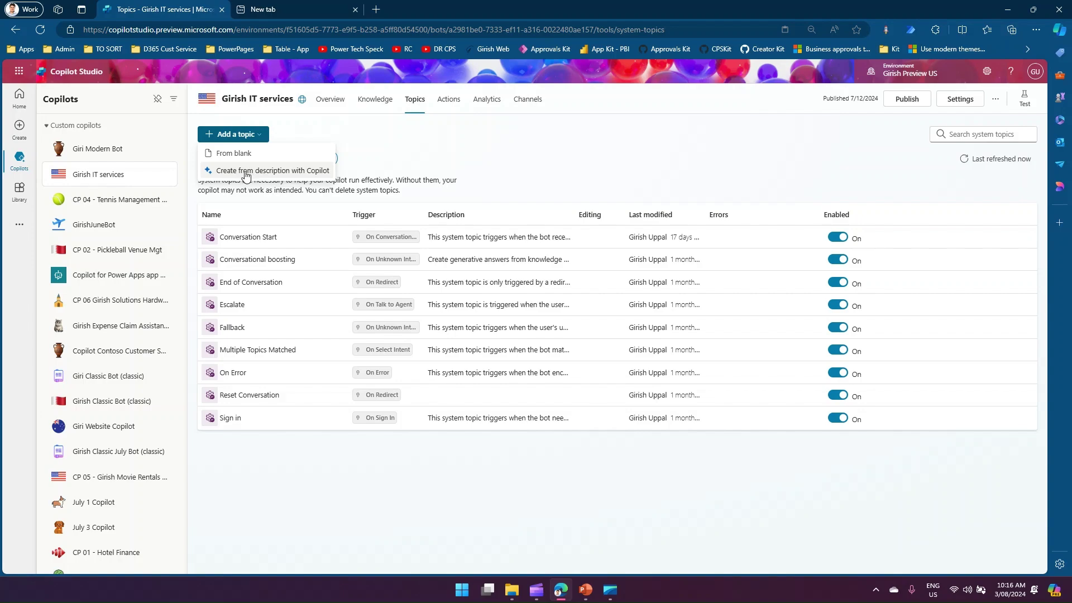
{"action": "left_click", "coordinate": [397, 160]}
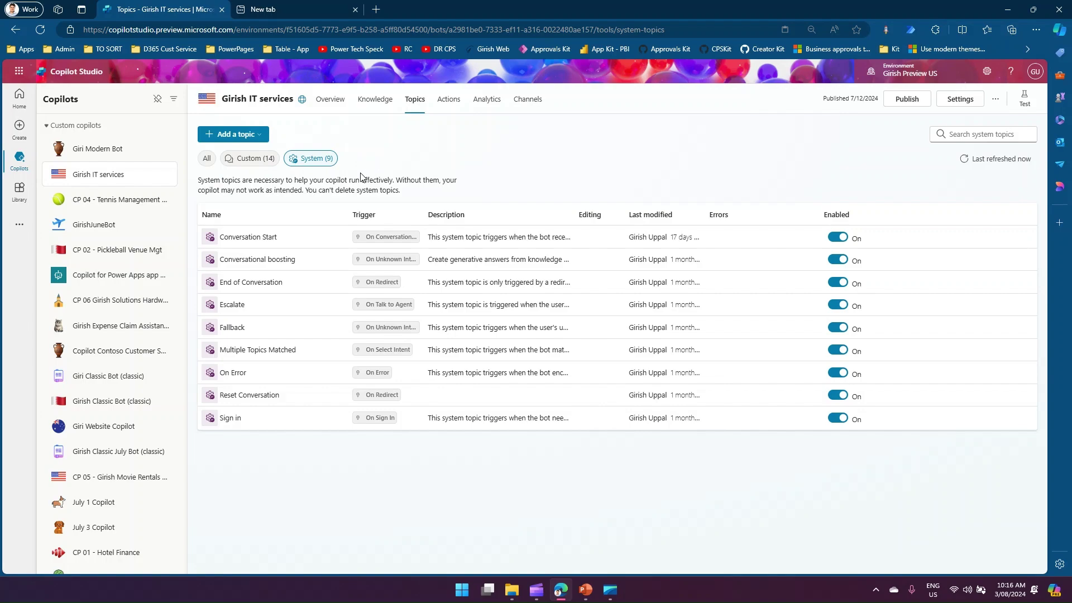
{"action": "left_click_drag", "start_coordinate": [209, 181], "coordinate": [438, 182]}
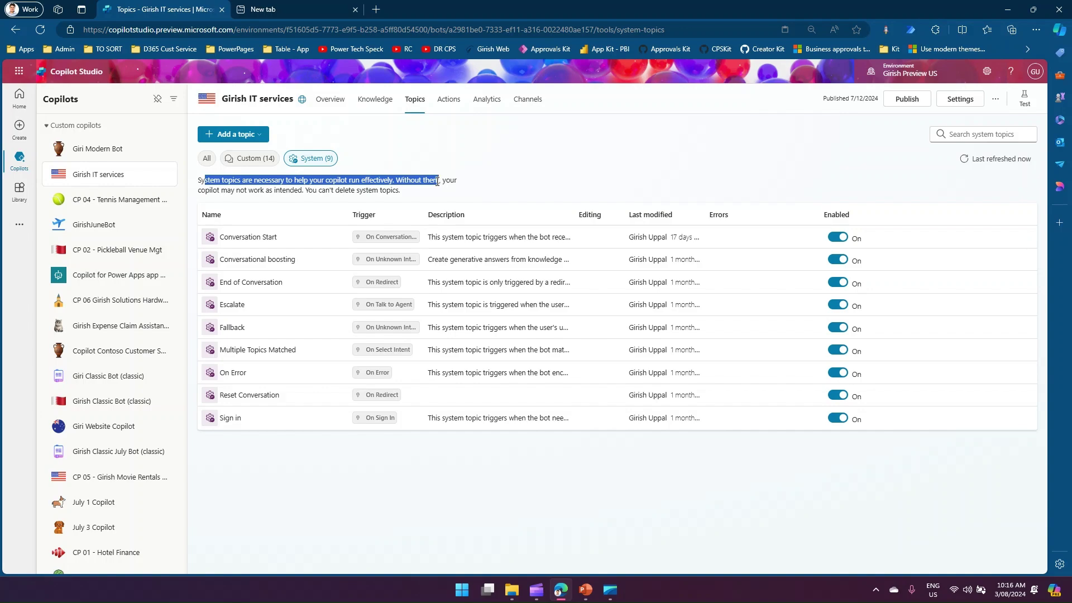
{"action": "left_click", "coordinate": [491, 161]}
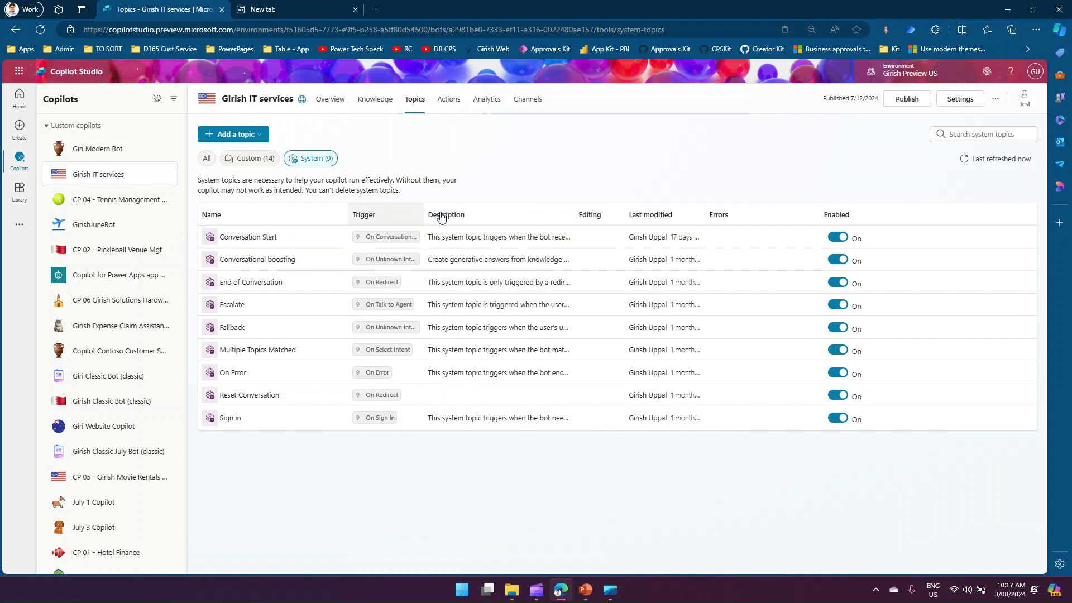
Widen the Trigger column until the full trigger names fit, and enlarge the page view.
{"action": "left_click_drag", "start_coordinate": [424, 215], "coordinate": [497, 215]}
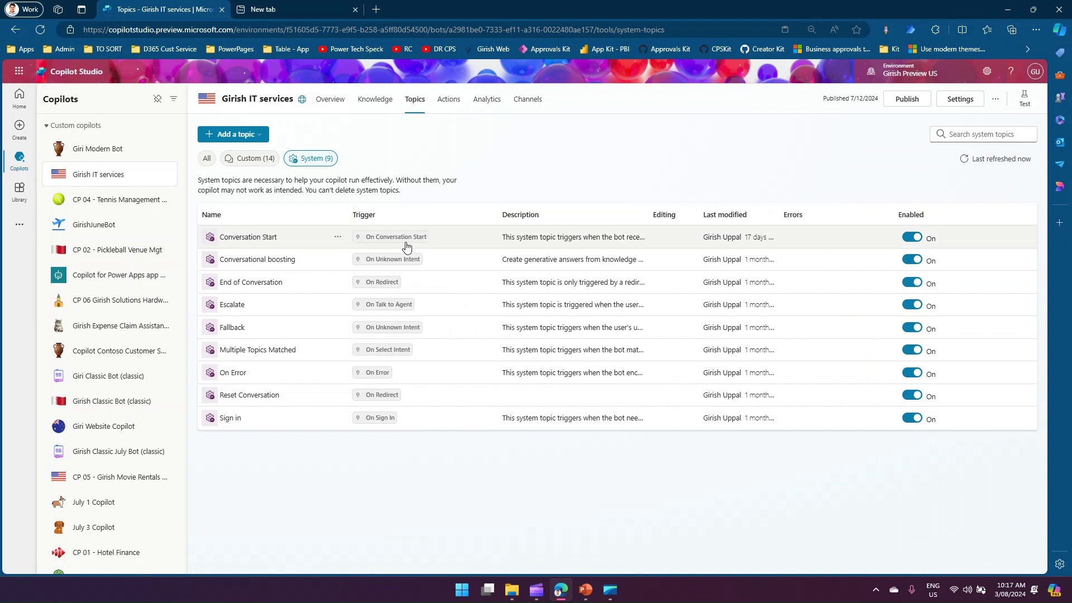
{"action": "mouse_move", "coordinate": [400, 239]}
{"action": "key", "text": "ctrl+plus"}
{"action": "key", "text": "ctrl+plus"}
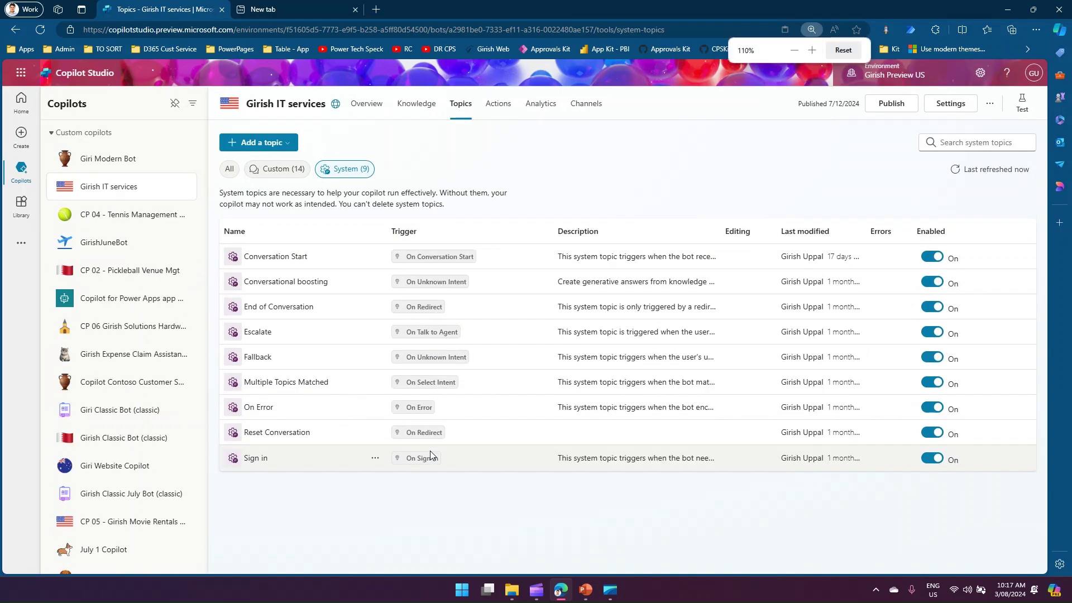
Examine the trigger descriptions of the Conversation Start, End of Conversation and Escalate system topics.
{"action": "mouse_move", "coordinate": [441, 482]}
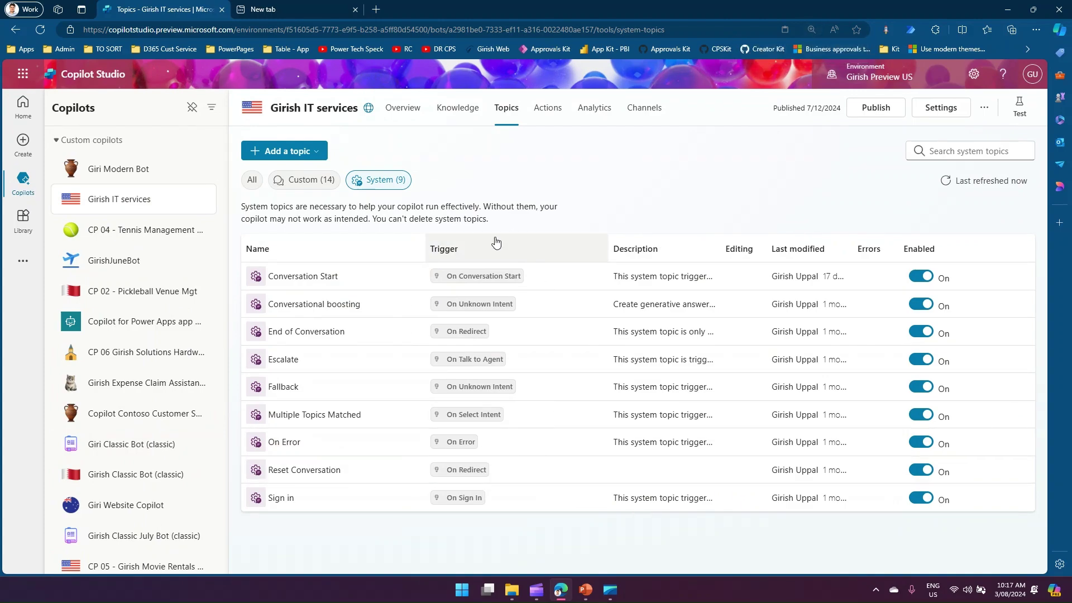
{"action": "mouse_move", "coordinate": [441, 283]}
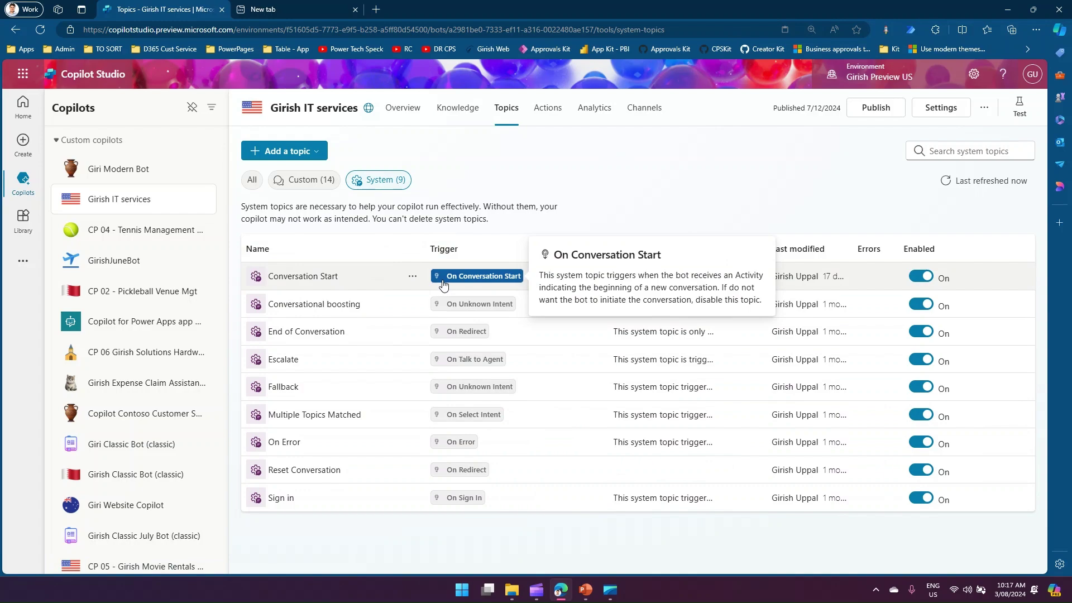
{"action": "mouse_move", "coordinate": [442, 332]}
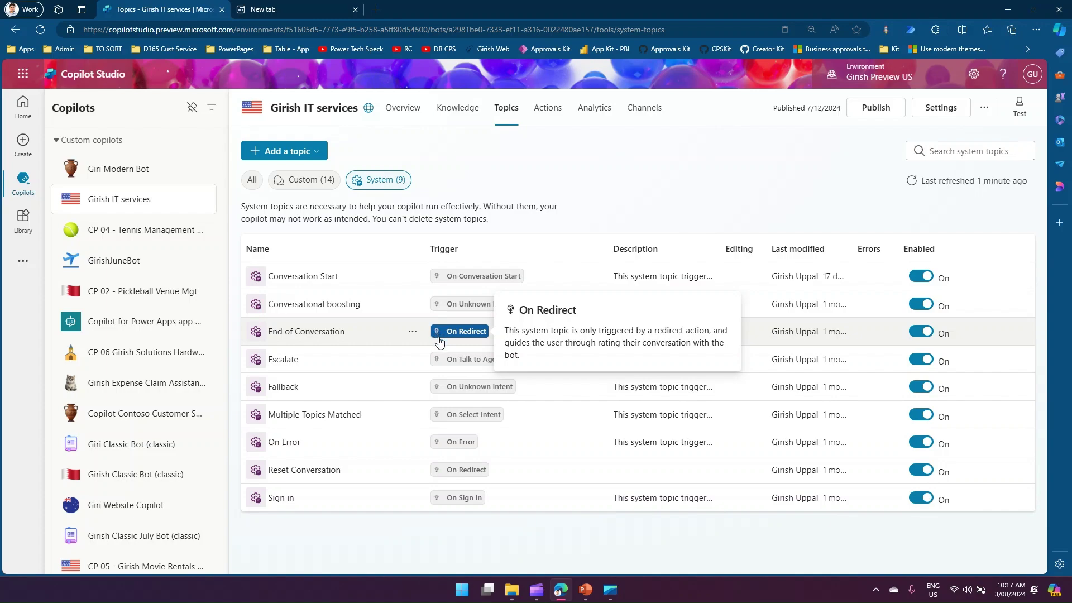
{"action": "mouse_move", "coordinate": [447, 359]}
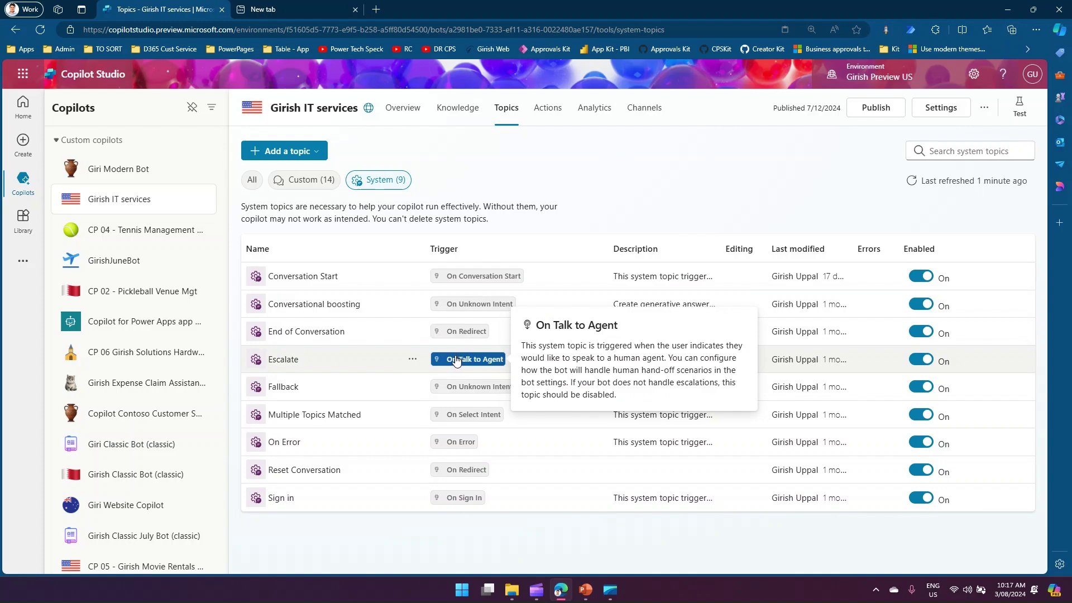
Open the Conversation Start topic and restart the conversation in the copilot's test pane.
{"action": "left_click", "coordinate": [309, 278]}
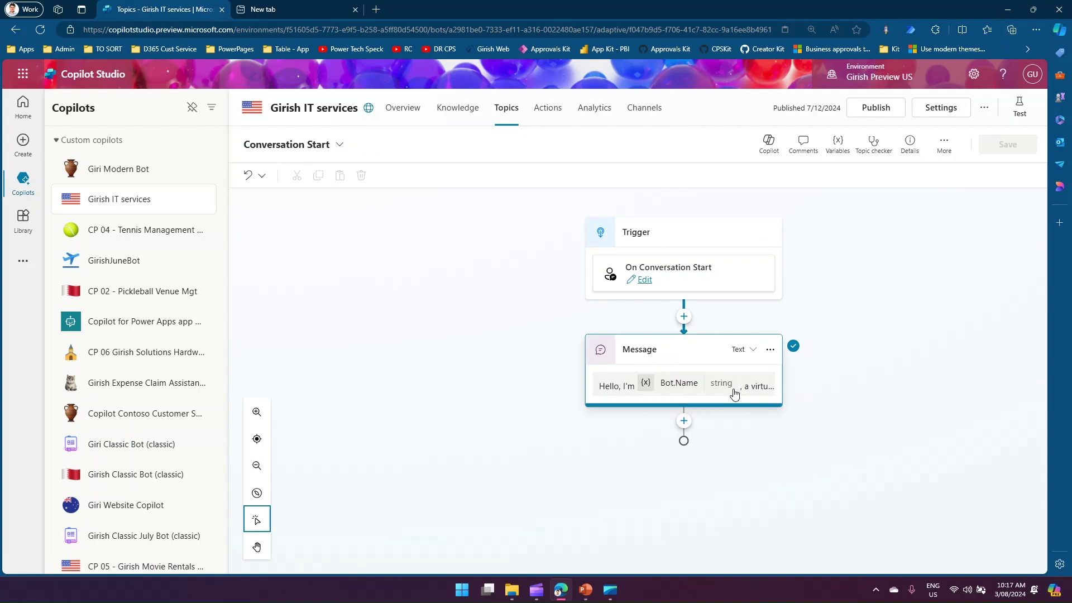
{"action": "left_click", "coordinate": [1020, 109]}
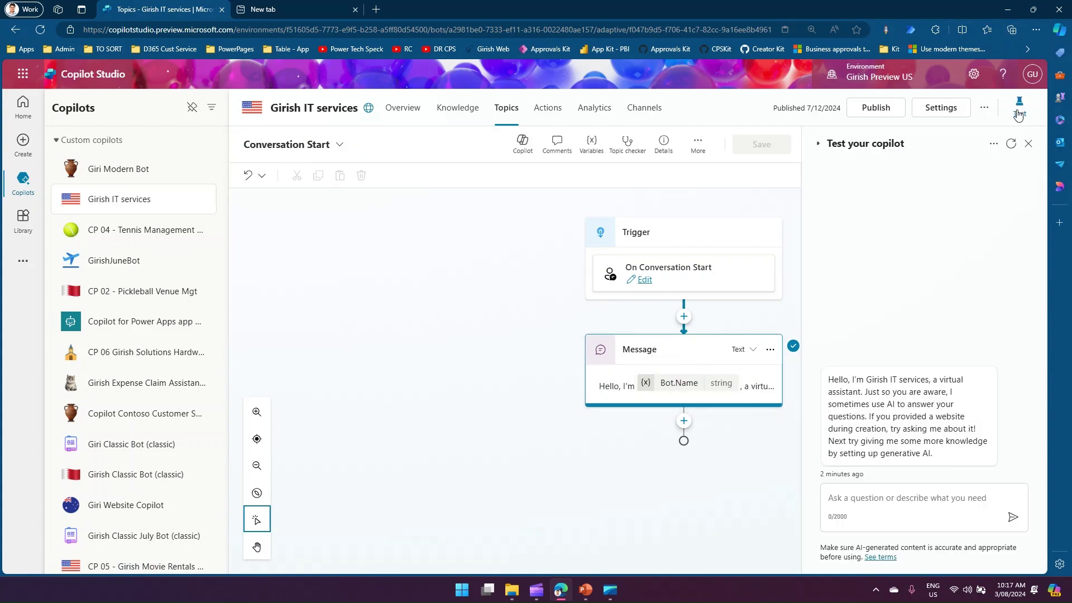
{"action": "left_click", "coordinate": [994, 145]}
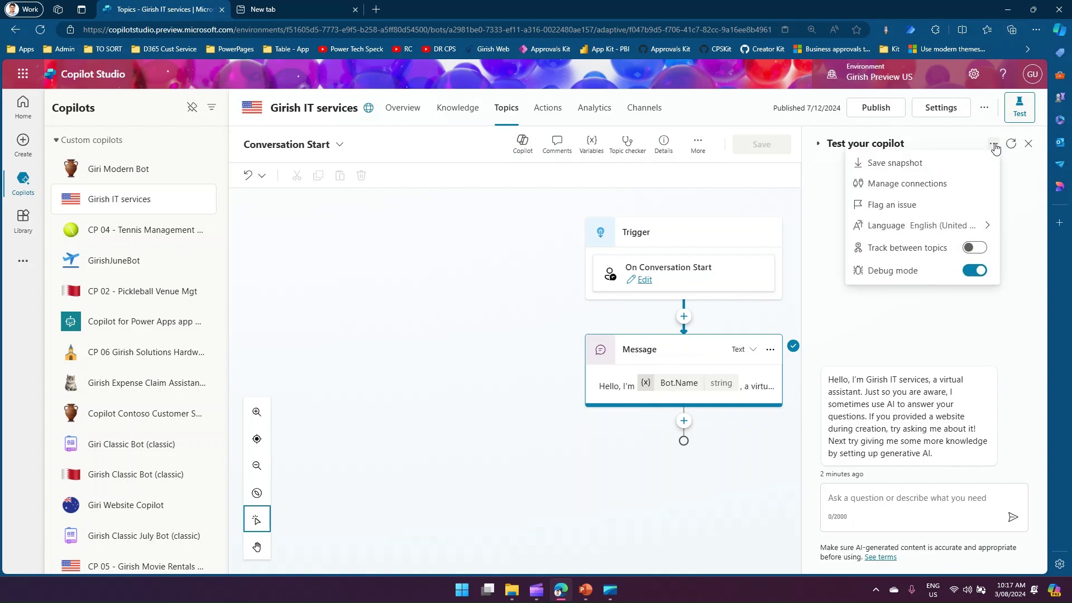
{"action": "left_click", "coordinate": [1010, 147]}
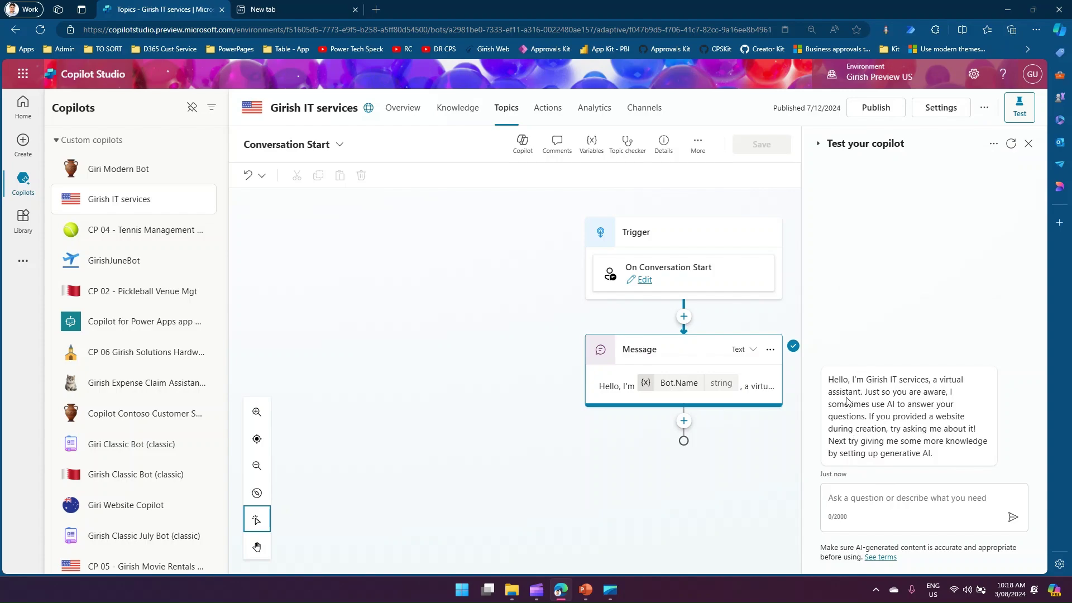
{"action": "mouse_move", "coordinate": [816, 361]}
{"action": "left_mouse_down"}
{"action": "mouse_move", "coordinate": [908, 452]}
{"action": "mouse_move", "coordinate": [998, 470]}
{"action": "left_mouse_up"}
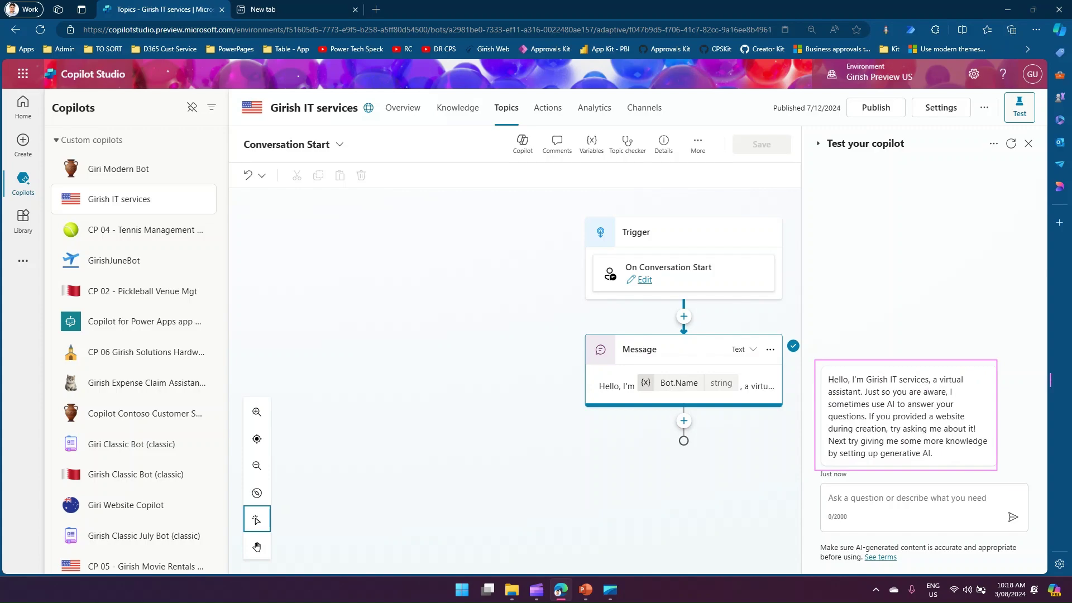
{"action": "left_click_drag", "start_coordinate": [1051, 385], "coordinate": [977, 422]}
{"action": "left_click_drag", "start_coordinate": [836, 404], "coordinate": [778, 384]}
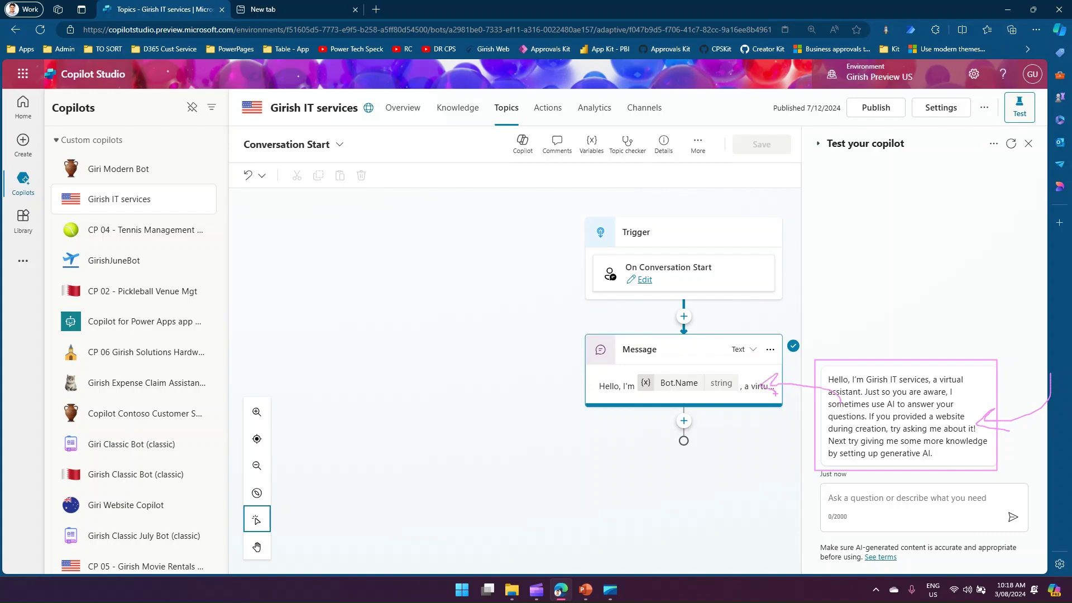
{"action": "key", "text": "Escape"}
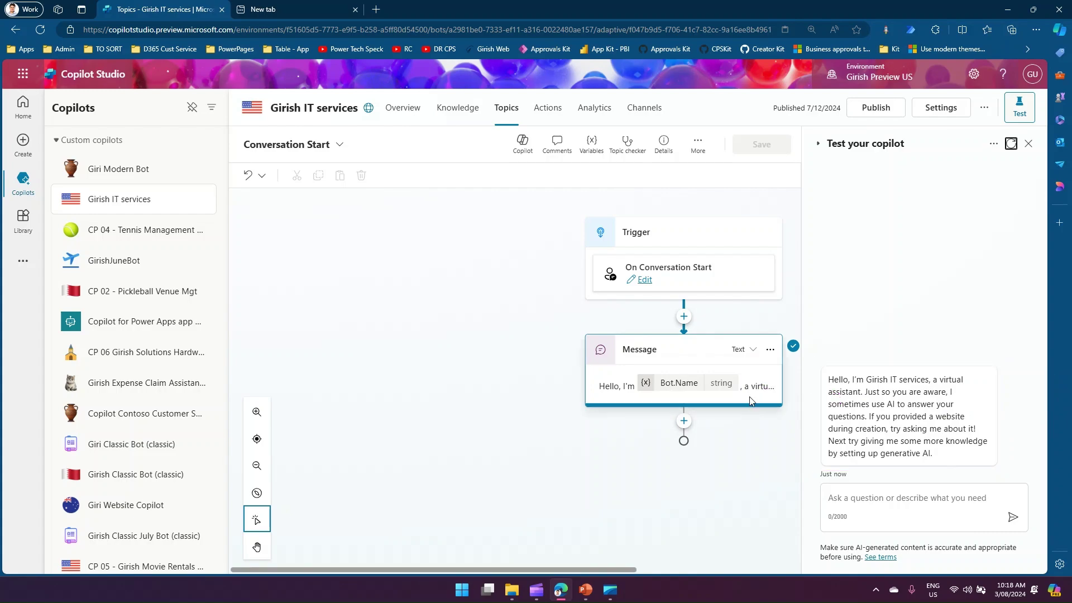
Expand the Message node's text and compare its Bot.Name variable with the copilot name in the test greeting.
{"action": "left_click", "coordinate": [752, 392]}
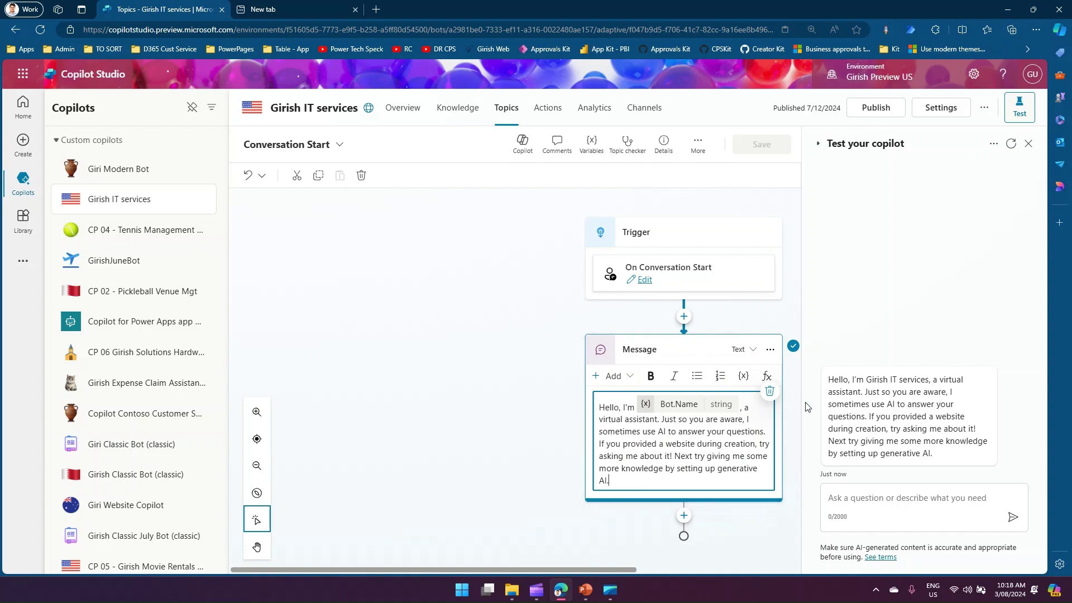
{"action": "left_click_drag", "start_coordinate": [869, 379], "coordinate": [926, 381]}
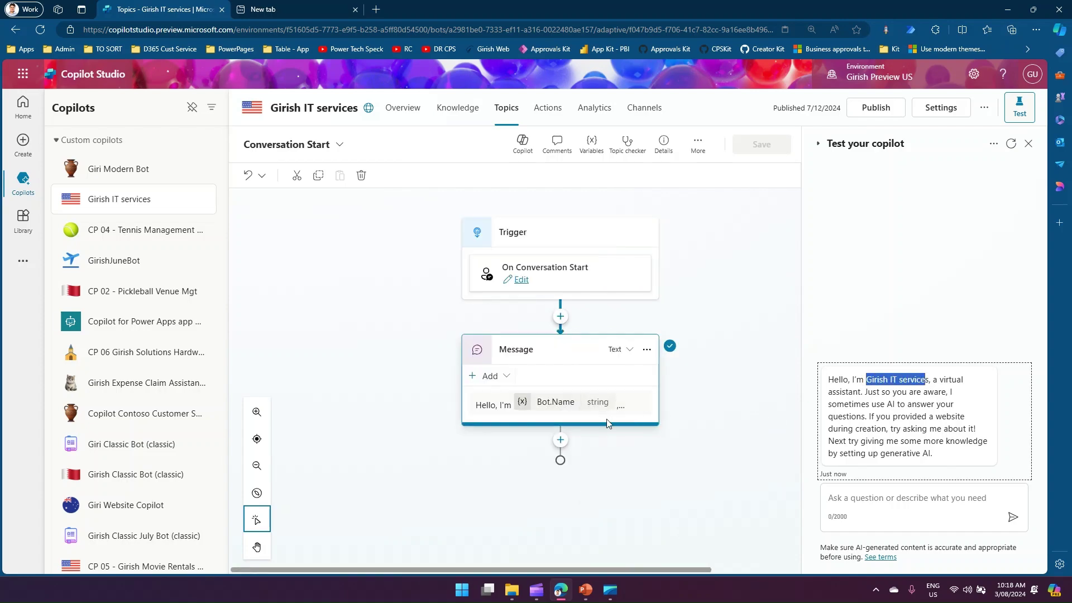
{"action": "left_click", "coordinate": [696, 403]}
{"action": "left_click", "coordinate": [488, 396]}
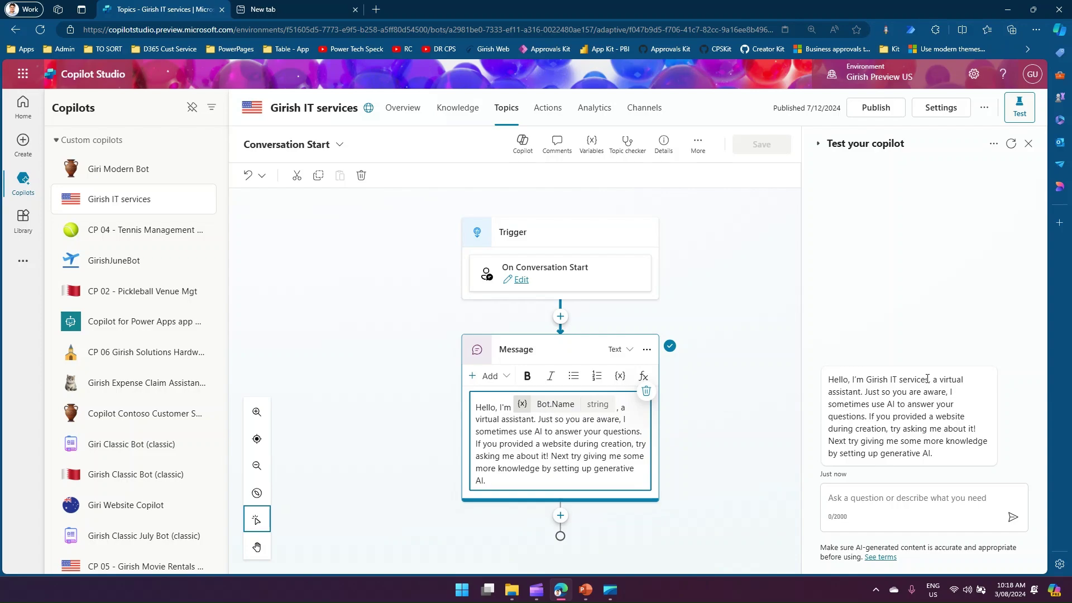
Add the line "Hello World !!" at the end of the Message node's greeting and save the Conversation Start topic.
{"action": "left_click", "coordinate": [519, 481]}
{"action": "key", "text": "Return"}
{"action": "type", "text": "Hello"}
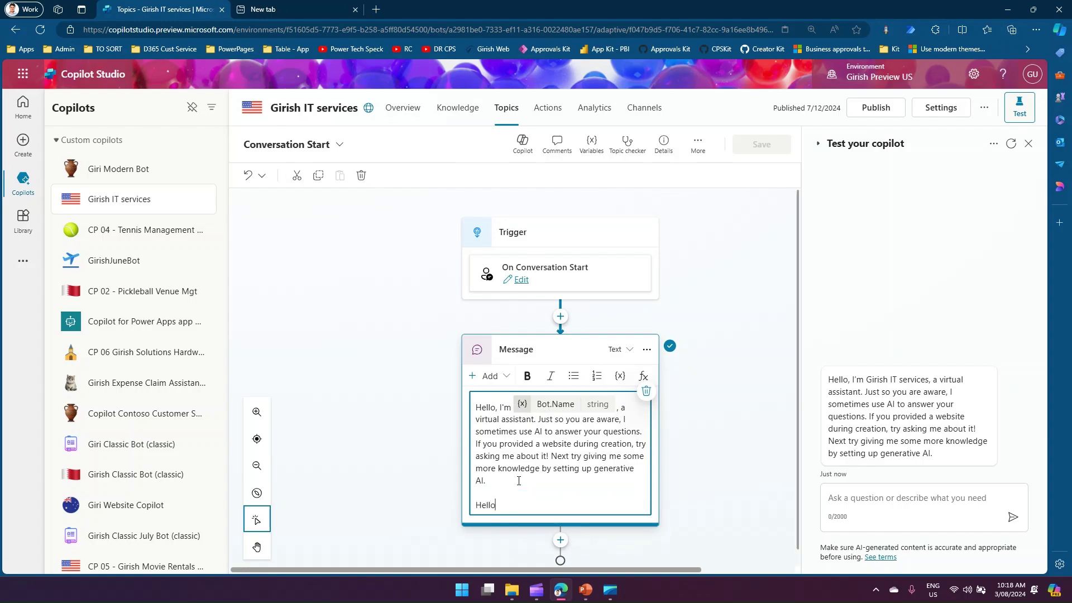
{"action": "type", "text": " World !!"}
{"action": "left_click", "coordinate": [733, 239]}
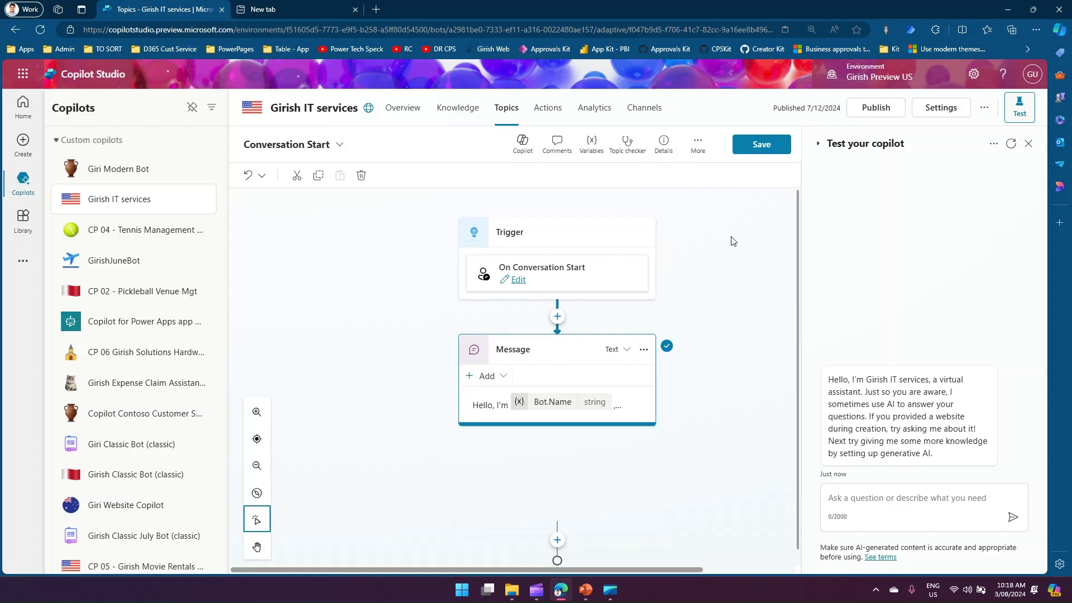
{"action": "left_click", "coordinate": [753, 150]}
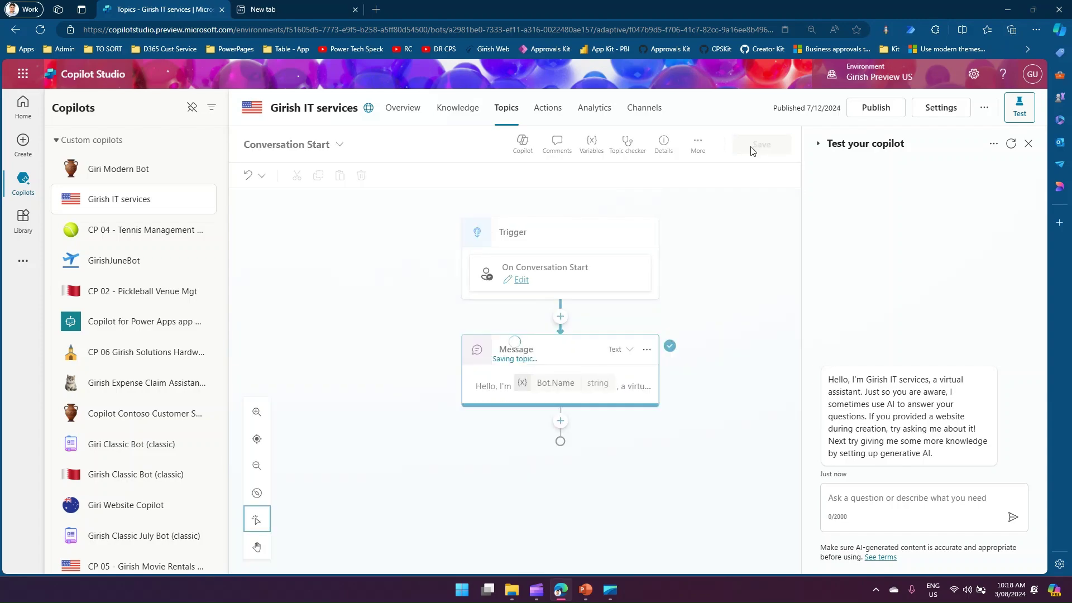
Restart the test conversation and check the last line of its greeting against the Message node.
{"action": "left_click", "coordinate": [1011, 145]}
{"action": "left_click", "coordinate": [1011, 144]}
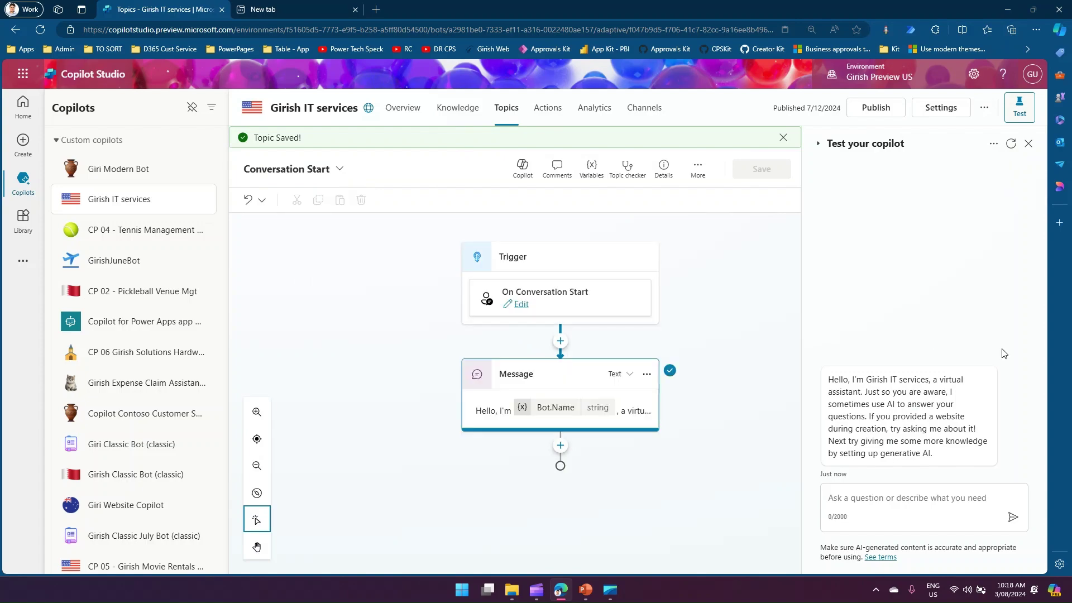
{"action": "left_click", "coordinate": [1011, 144]}
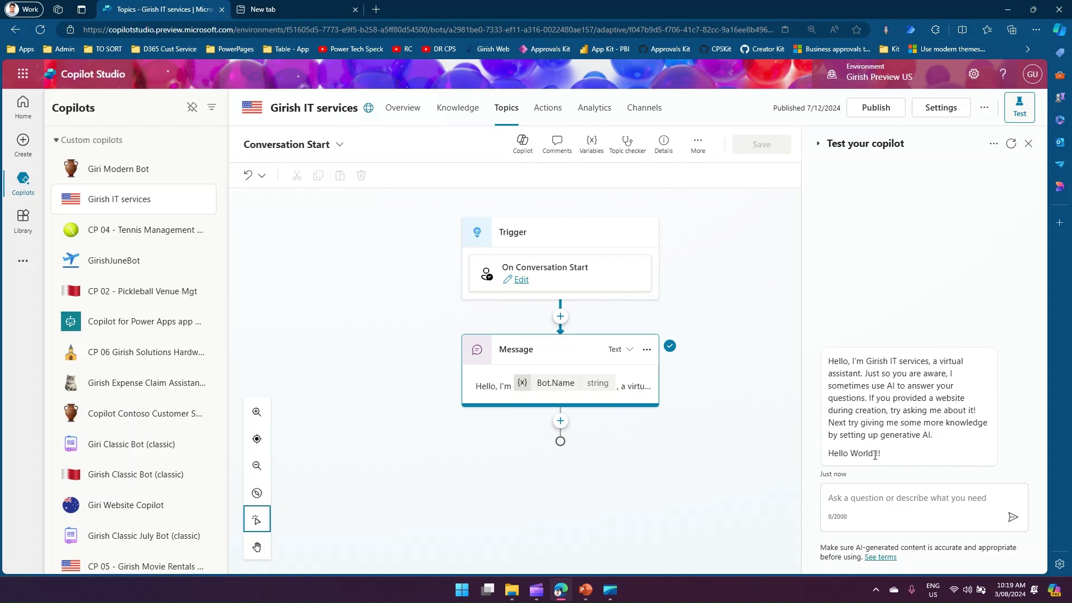
{"action": "left_click_drag", "start_coordinate": [888, 456], "coordinate": [829, 456]}
{"action": "left_click", "coordinate": [559, 396]}
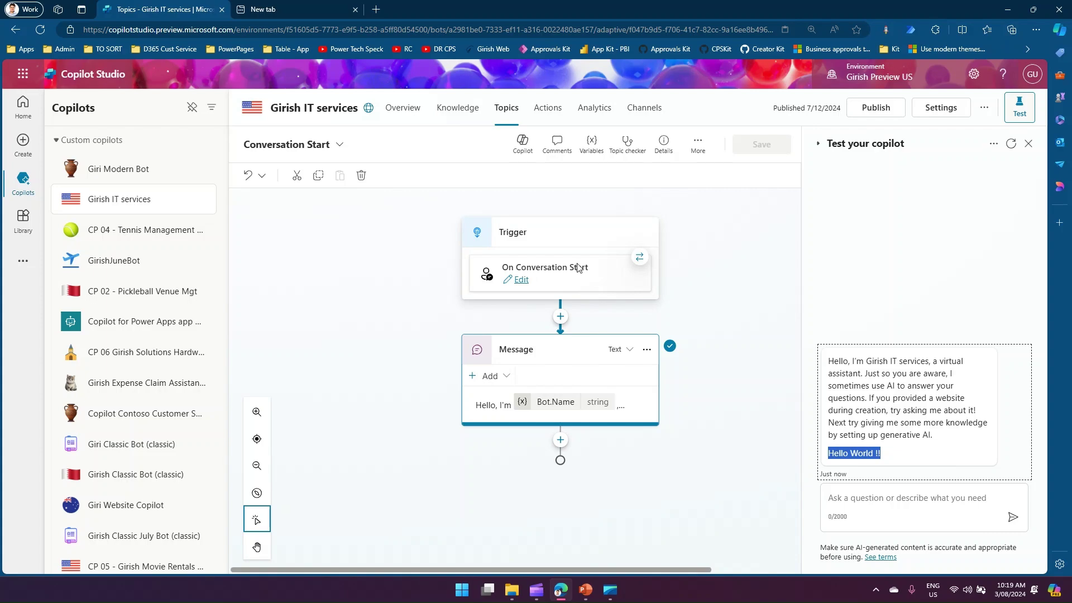
Examine the alternative trigger types and the properties of the On Conversation Start trigger without changing it.
{"action": "left_click", "coordinate": [640, 261]}
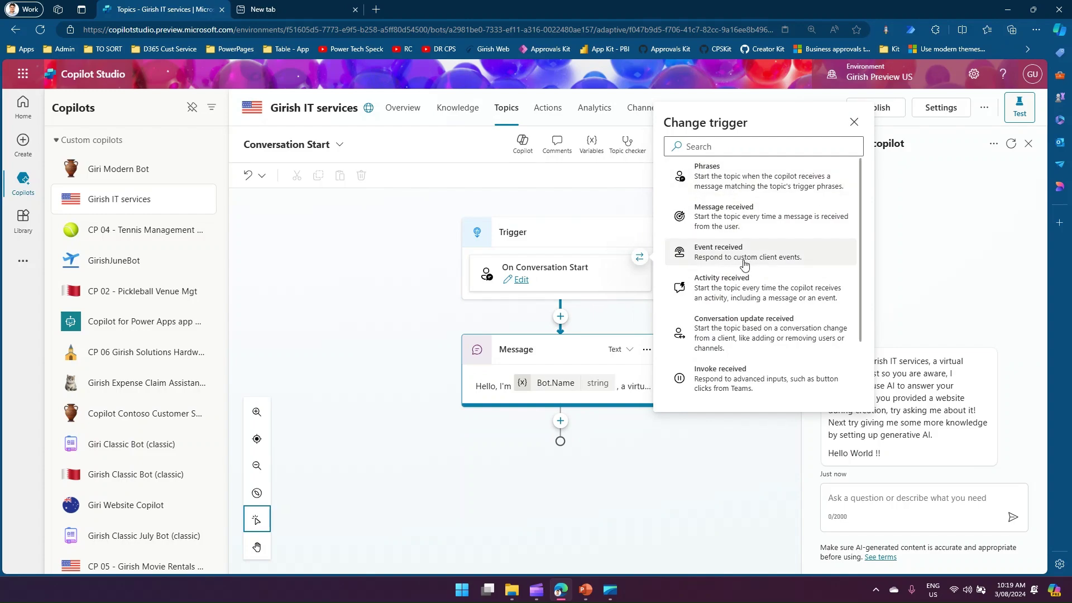
{"action": "left_click", "coordinate": [430, 210]}
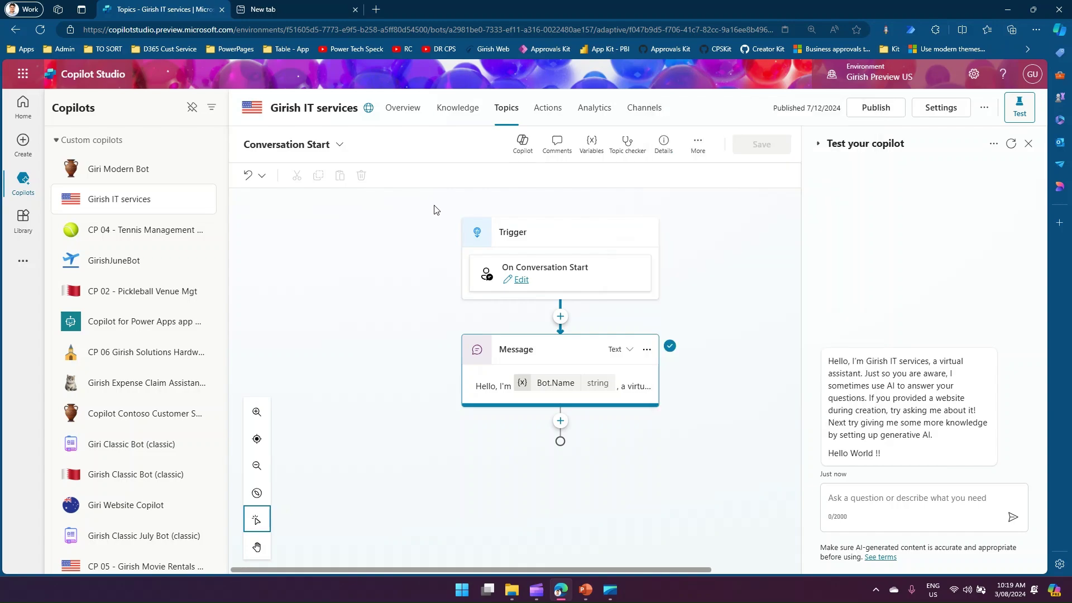
{"action": "left_click", "coordinate": [522, 281]}
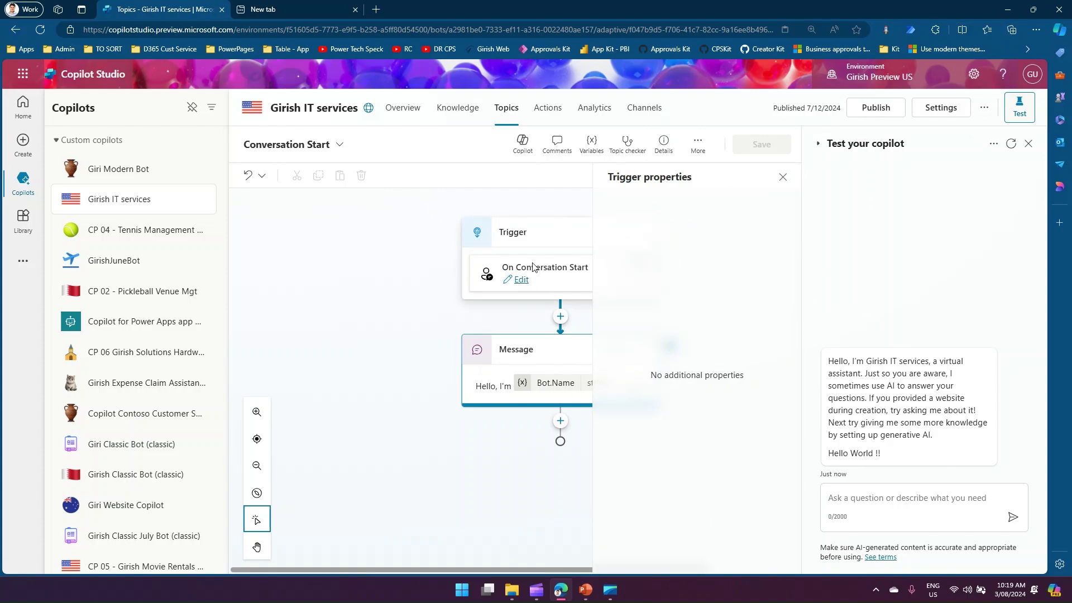
{"action": "left_click", "coordinate": [784, 177]}
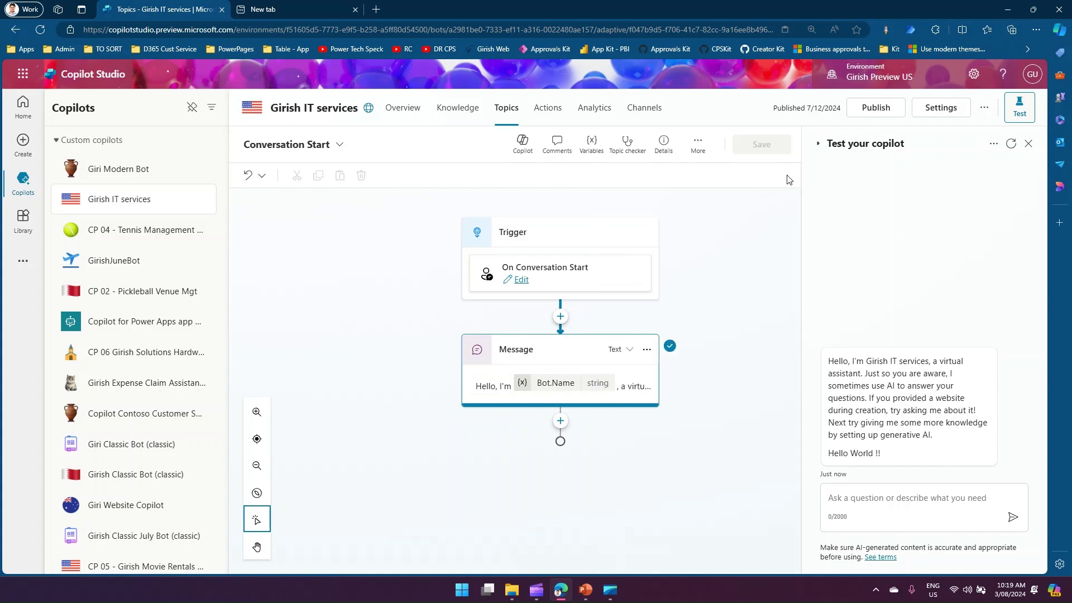
{"action": "left_click", "coordinate": [571, 407]}
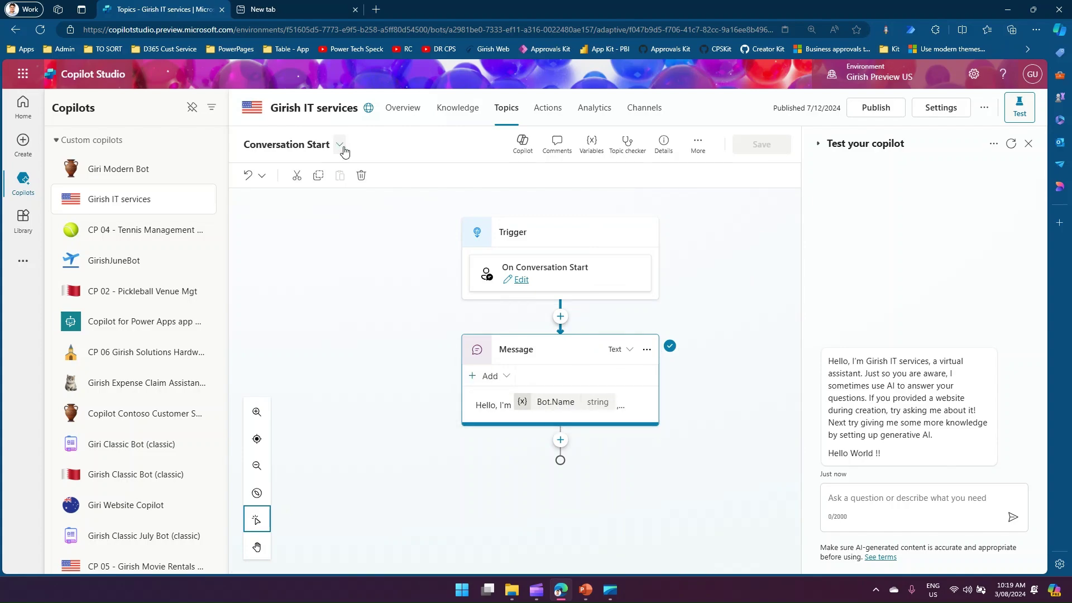
Open the End of Conversation topic from the copilot's system topics to view its On Redirect trigger.
{"action": "left_click", "coordinate": [506, 111]}
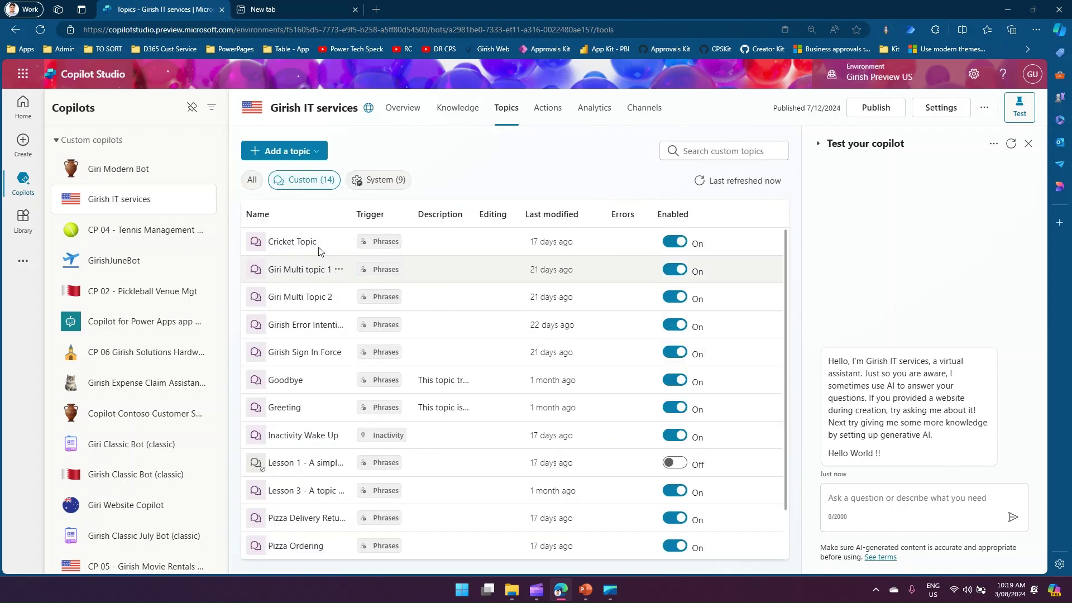
{"action": "left_click", "coordinate": [369, 182]}
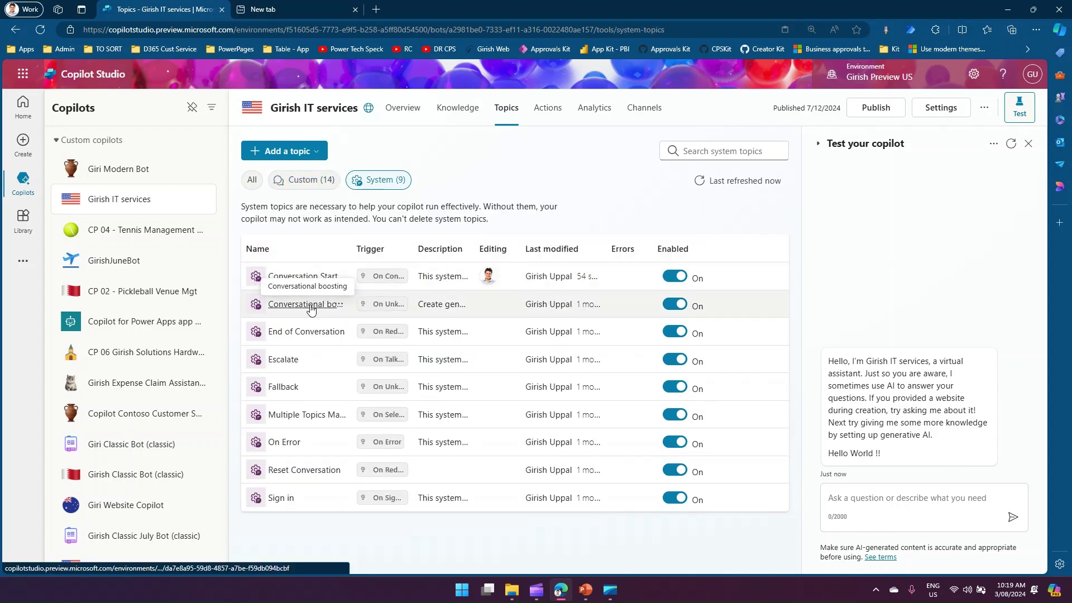
{"action": "left_click", "coordinate": [310, 332]}
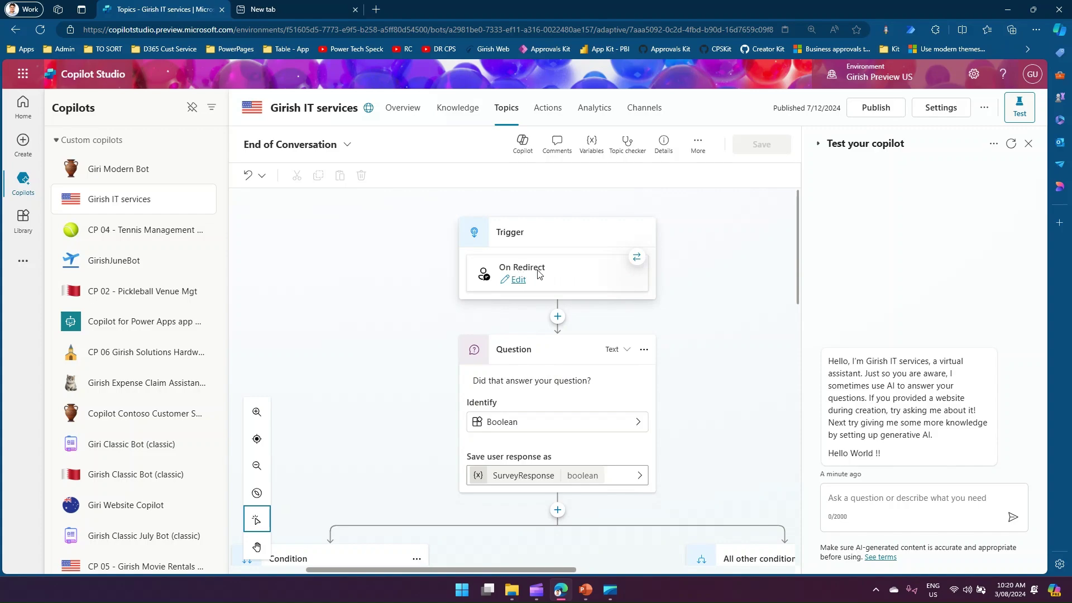
Open Microsoft Copilot Studio in the second browser tab, keeping the End of Conversation topic in the first.
{"action": "left_click", "coordinate": [254, 9]}
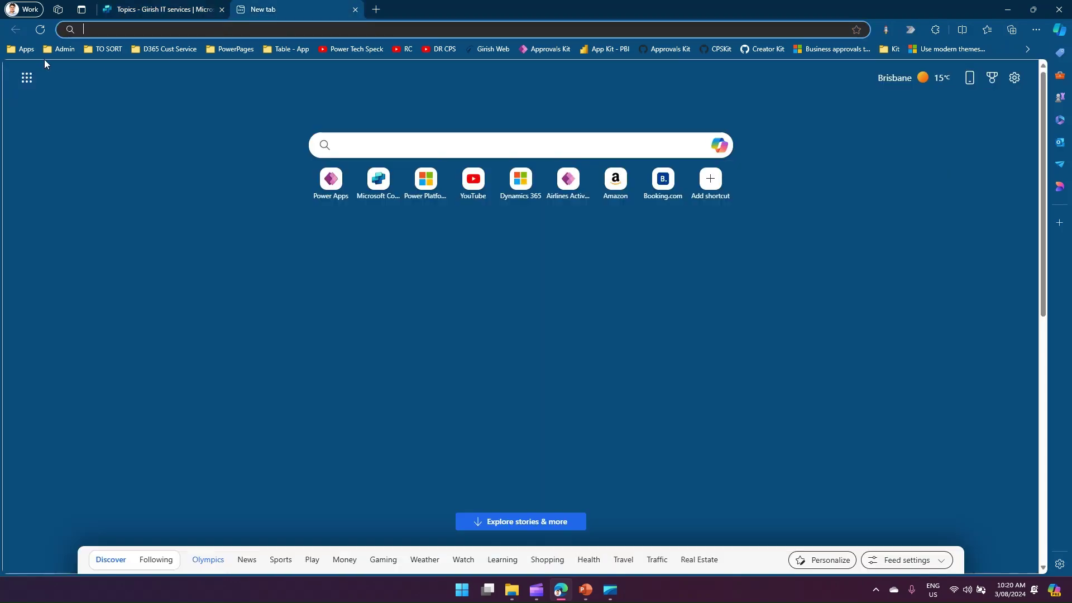
{"action": "left_click", "coordinate": [24, 49]}
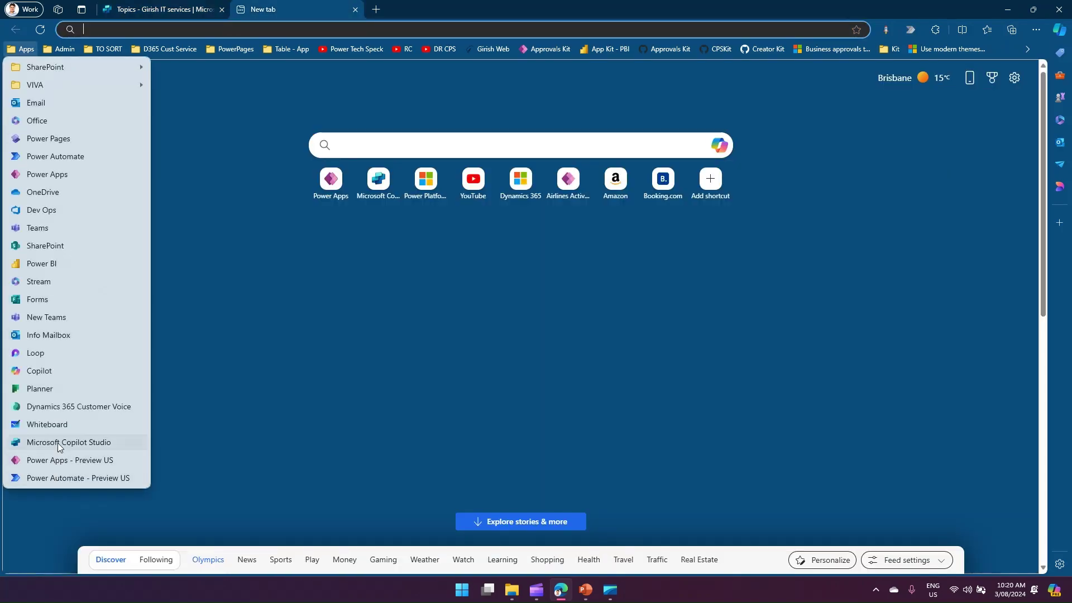
{"action": "left_click", "coordinate": [58, 444]}
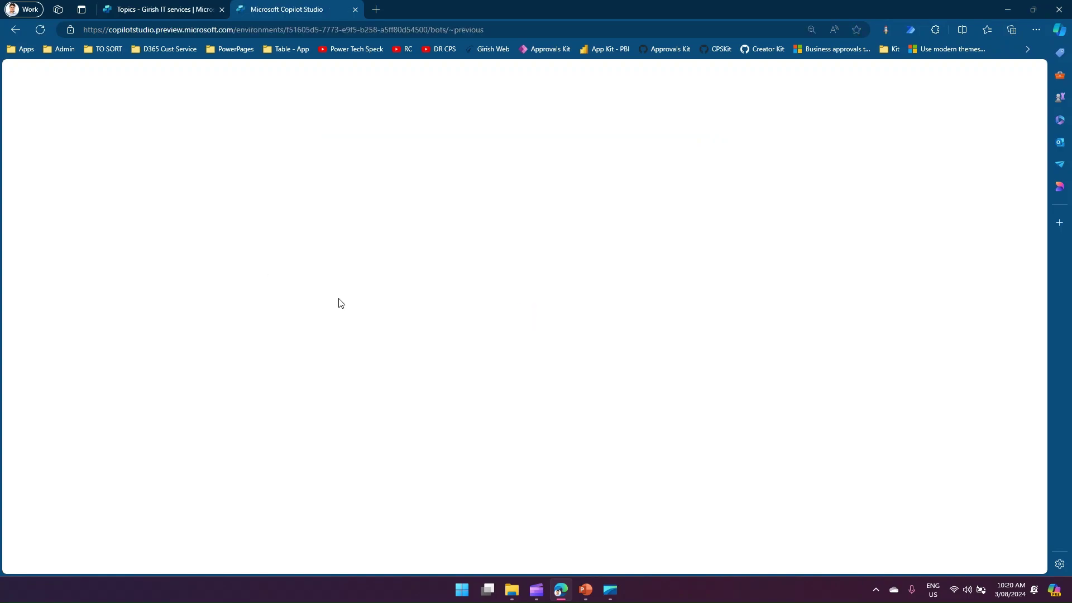
{"action": "left_click", "coordinate": [137, 8]}
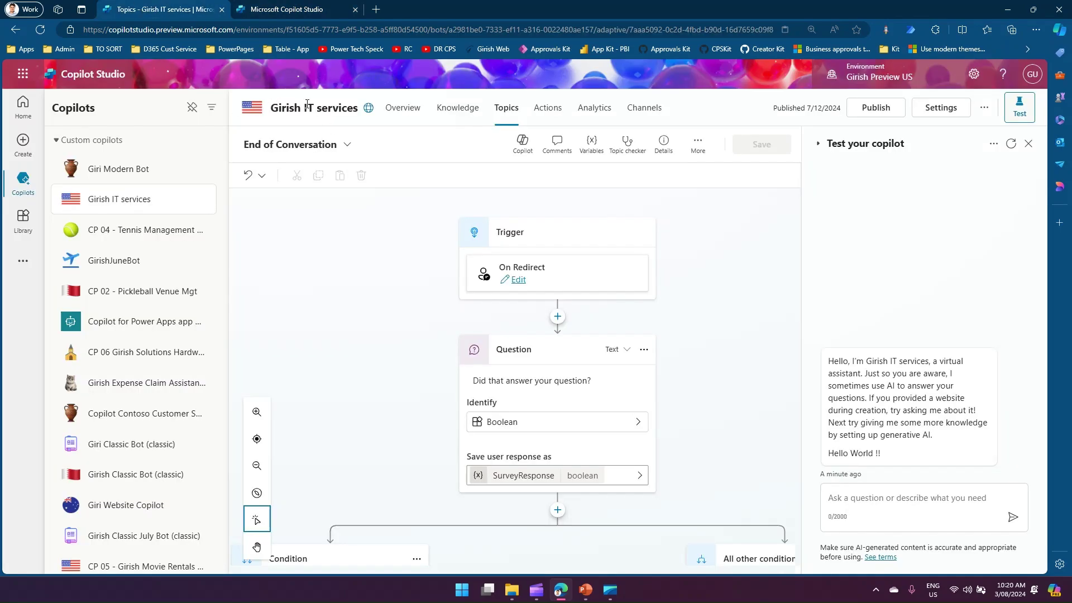
{"action": "left_click", "coordinate": [283, 10]}
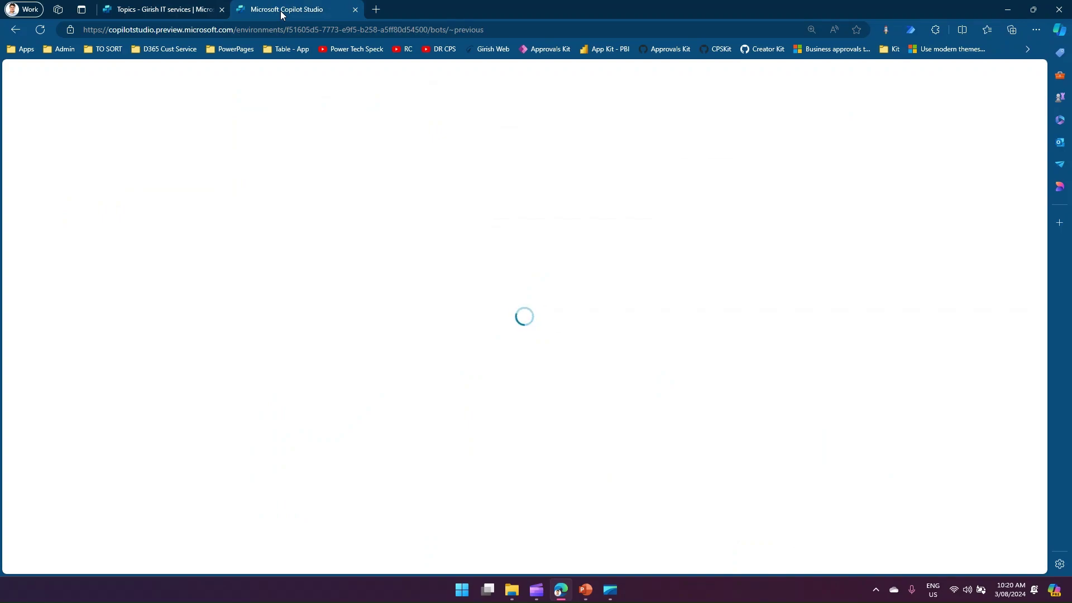
{"action": "key", "text": "ctrl+shift+Tab"}
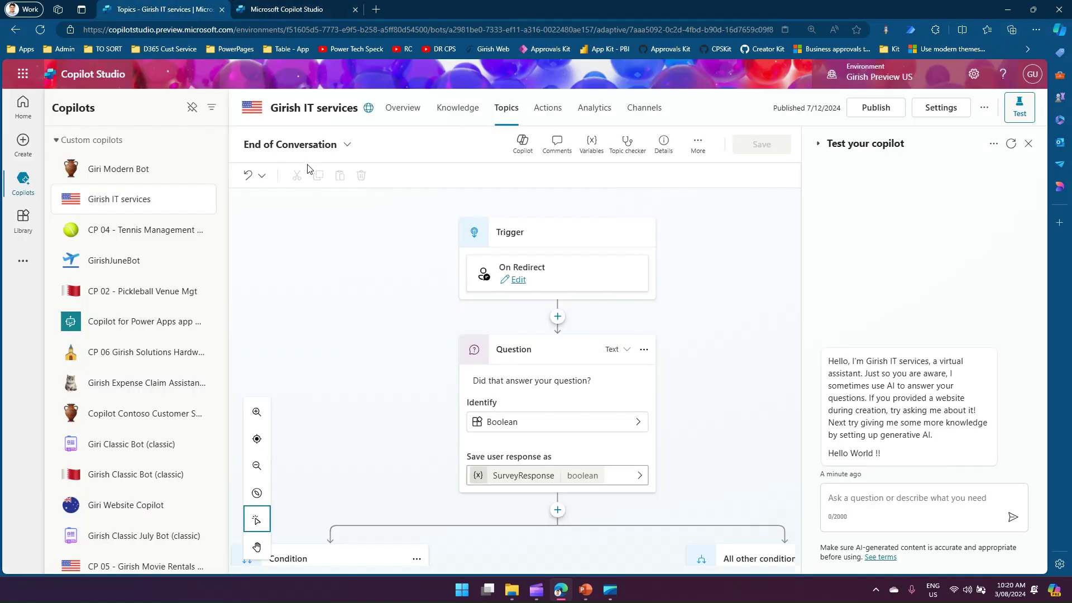
{"action": "left_click", "coordinate": [291, 10]}
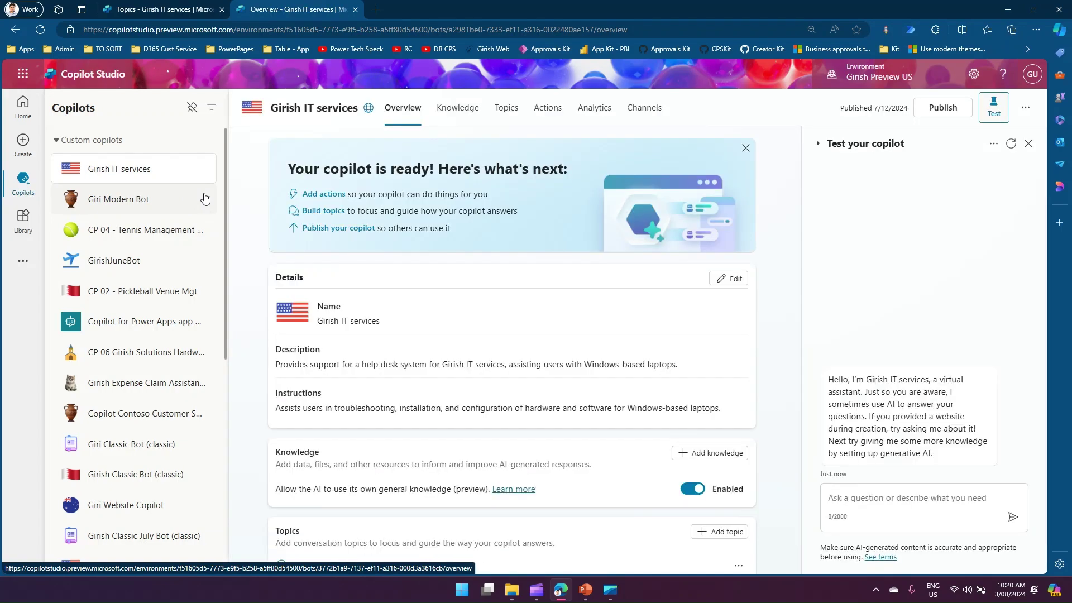
Open the Cricket Topic from the copilot's custom topics in the second browser tab.
{"action": "left_click", "coordinate": [507, 108]}
{"action": "left_click", "coordinate": [317, 186]}
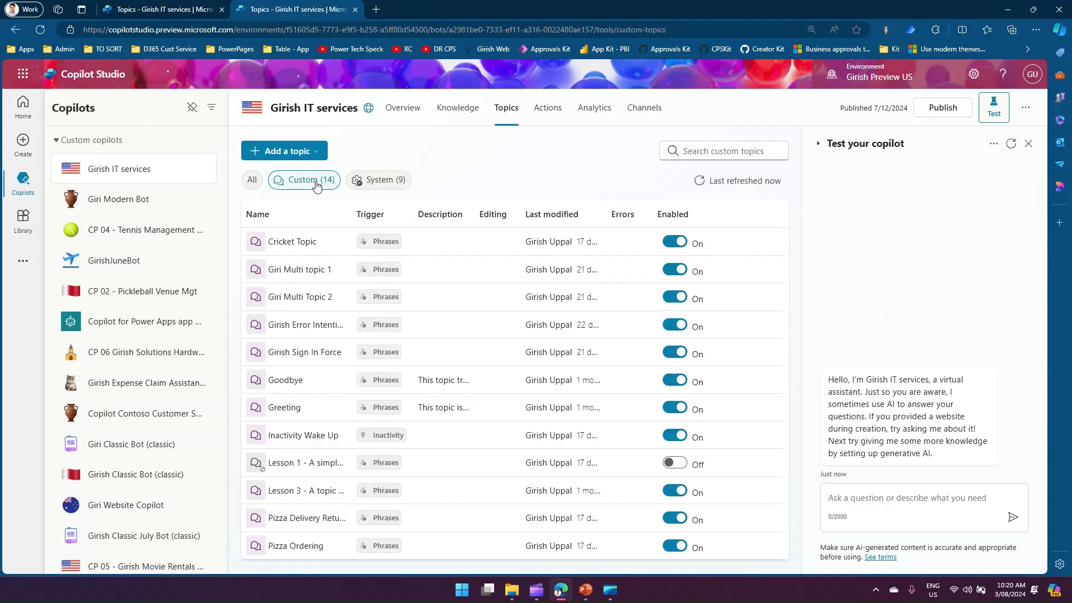
{"action": "left_click", "coordinate": [301, 243]}
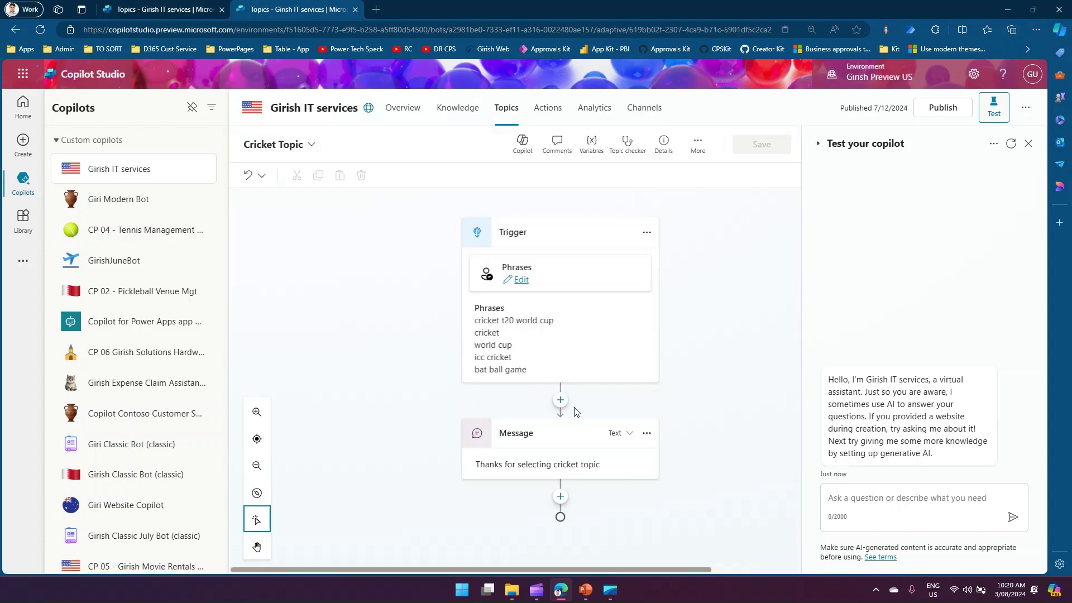
Add an End conversation node after the "Thanks for selecting cricket topic" message.
{"action": "left_click", "coordinate": [560, 497]}
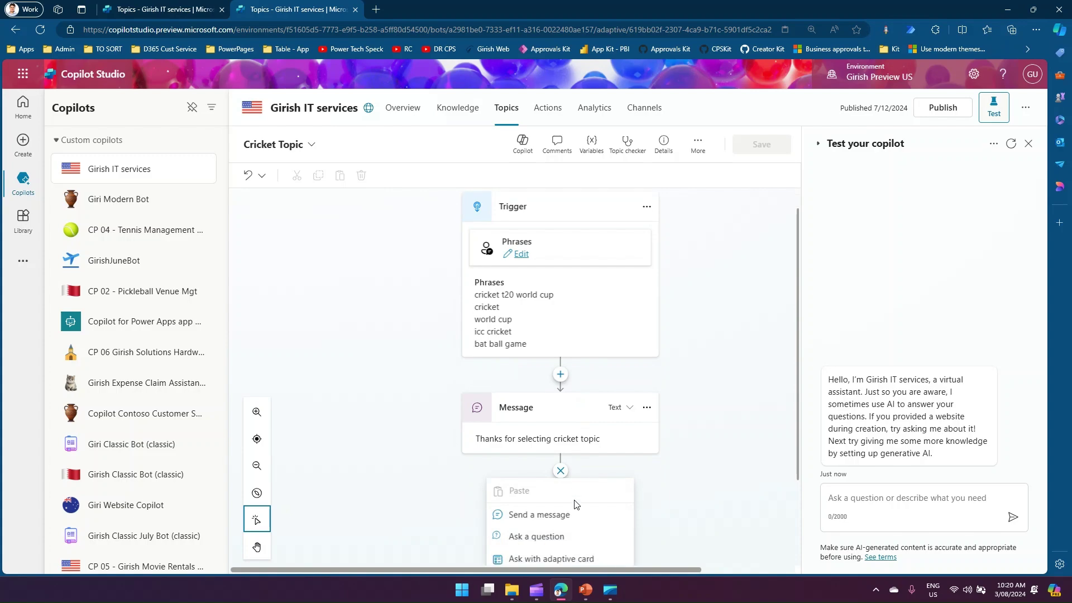
{"action": "mouse_move", "coordinate": [580, 510]}
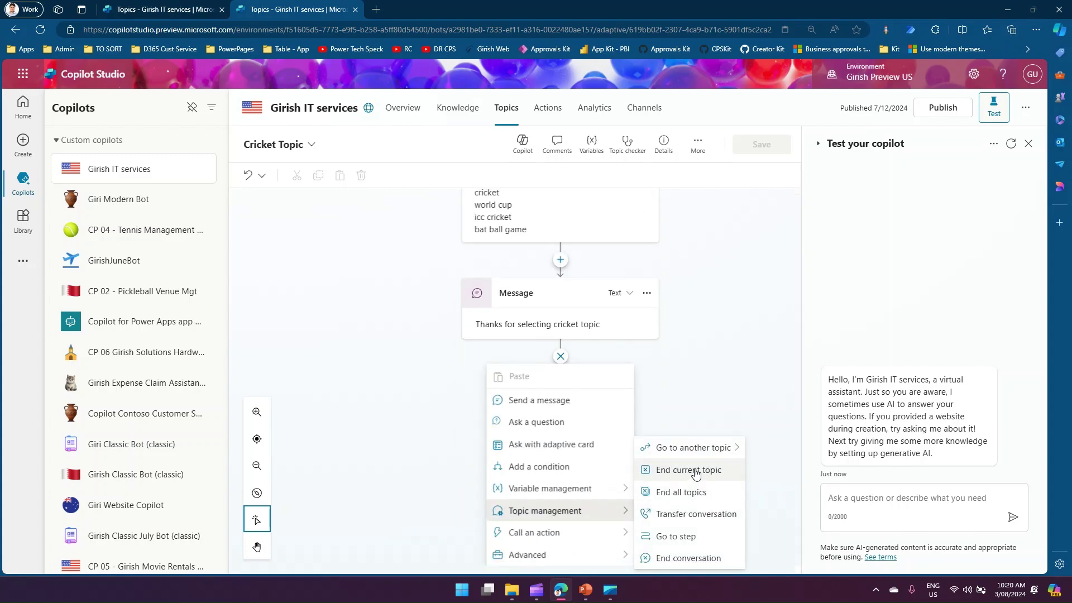
{"action": "left_click", "coordinate": [682, 558]}
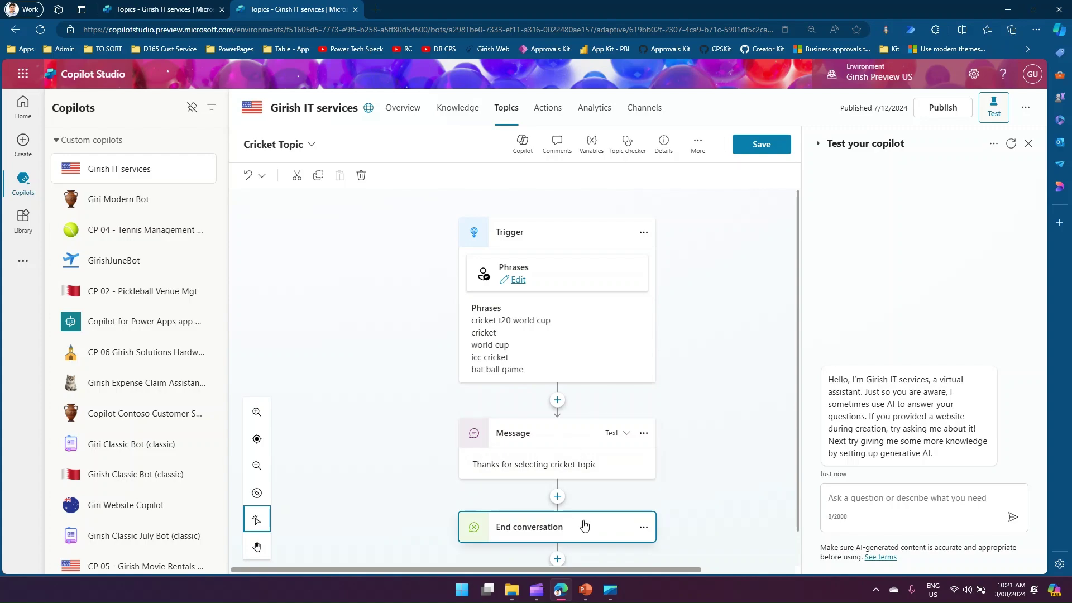
Read the description in the End conversation node's properties and save the Cricket Topic.
{"action": "scroll", "coordinate": [579, 497], "scroll_direction": "down", "scroll_amount": 1}
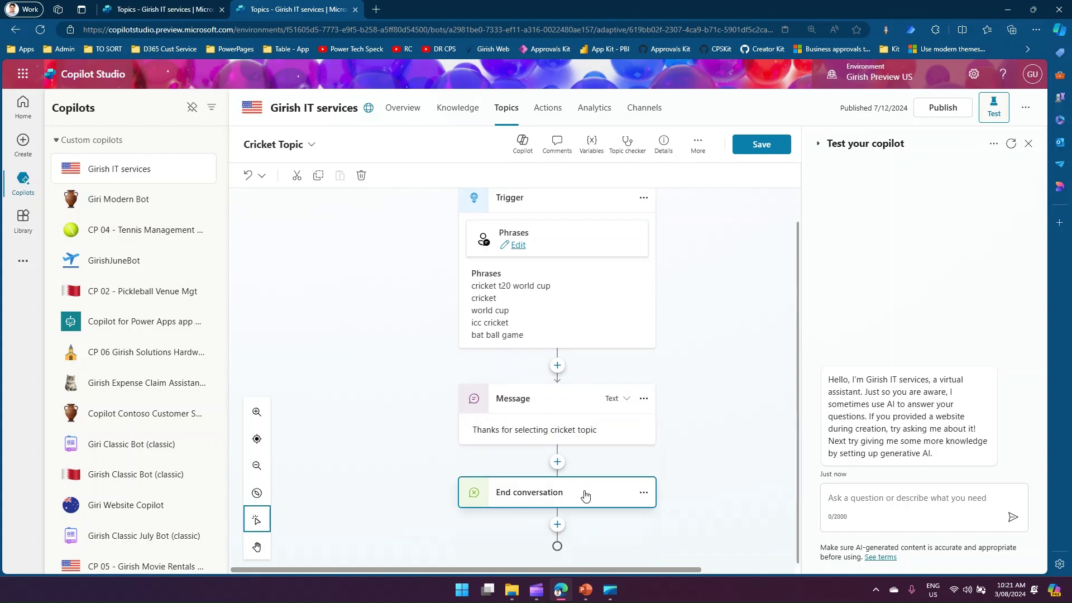
{"action": "left_click", "coordinate": [644, 492]}
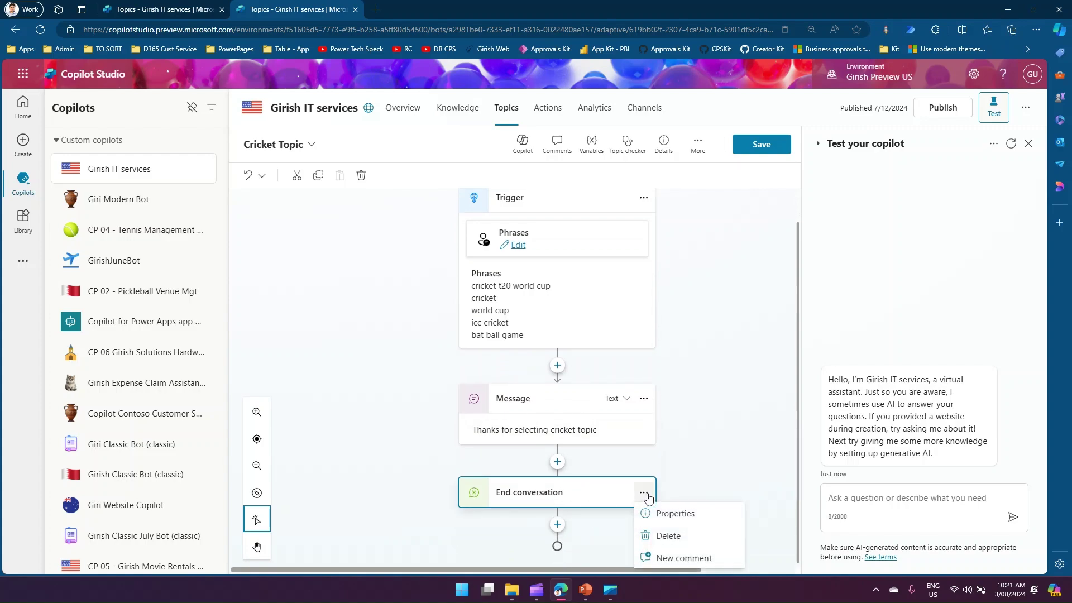
{"action": "left_click", "coordinate": [677, 514]}
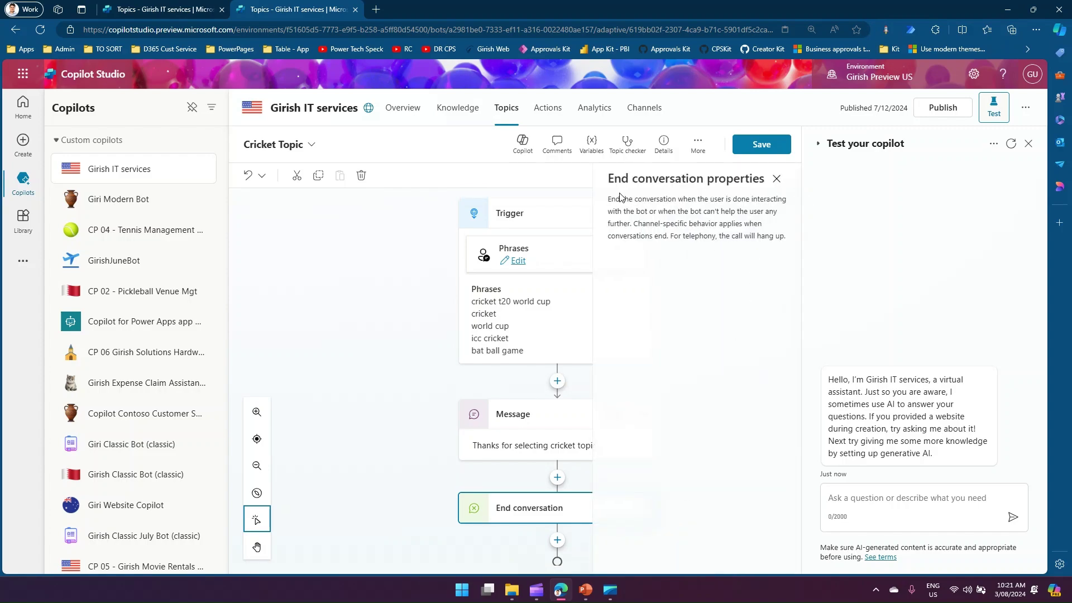
{"action": "left_click_drag", "start_coordinate": [607, 199], "coordinate": [729, 234]}
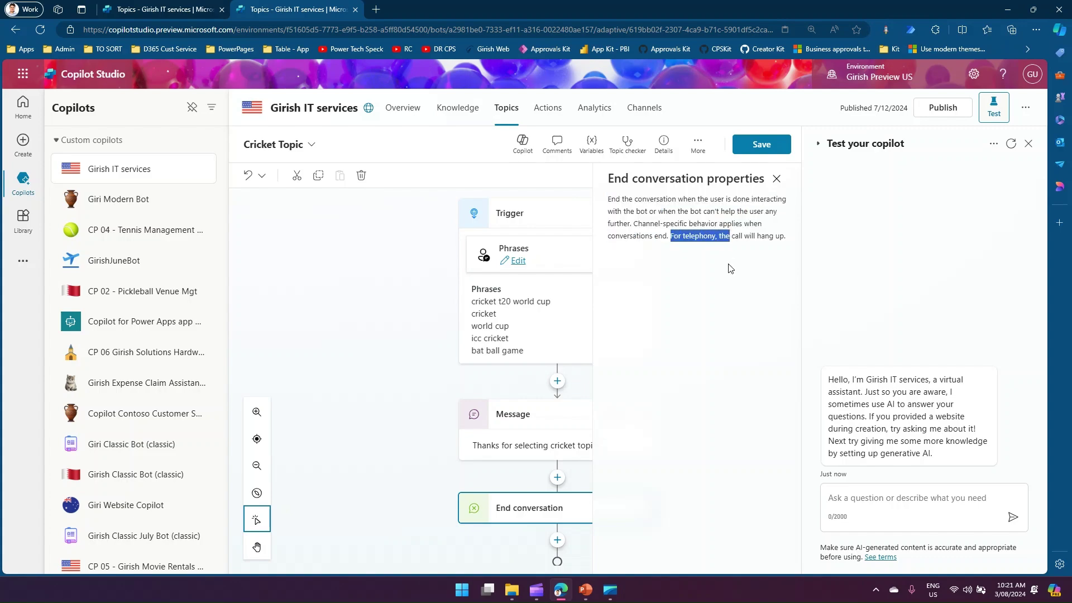
{"action": "left_click", "coordinate": [768, 147]}
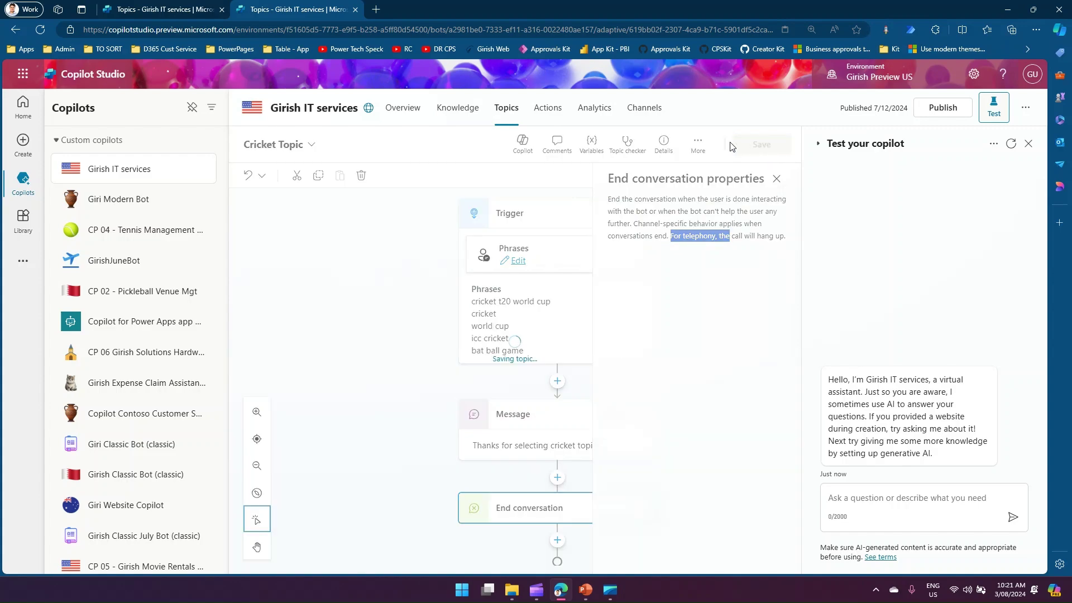
Test the saved Cricket Topic in the second browser tab by sending "cricket" in the copilot test chat.
{"action": "left_click", "coordinate": [165, 11]}
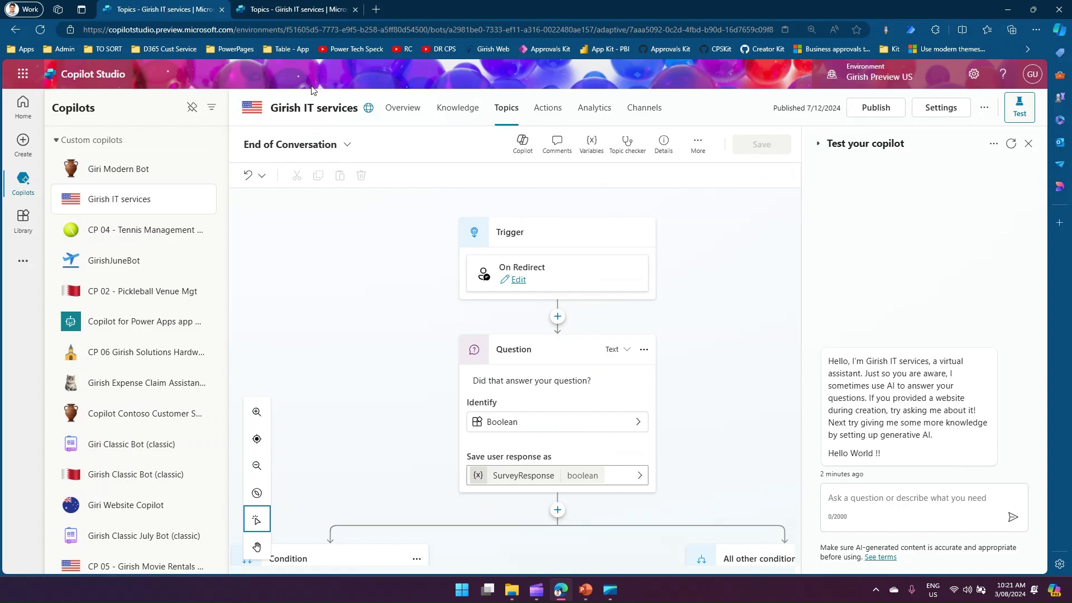
{"action": "left_click", "coordinate": [302, 6]}
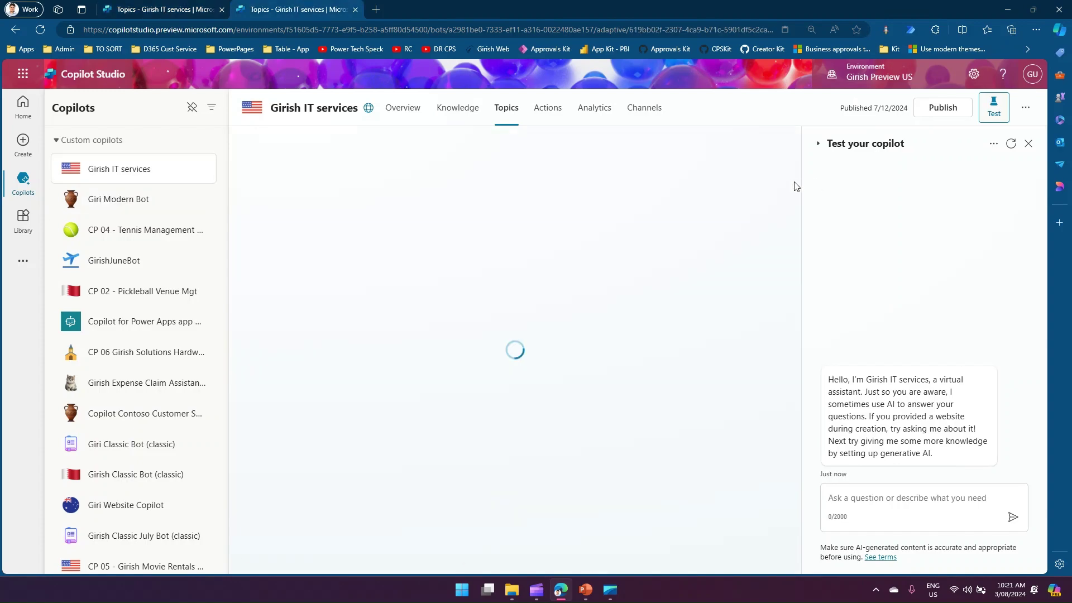
{"action": "scroll", "coordinate": [708, 413], "scroll_direction": "down", "scroll_amount": 1}
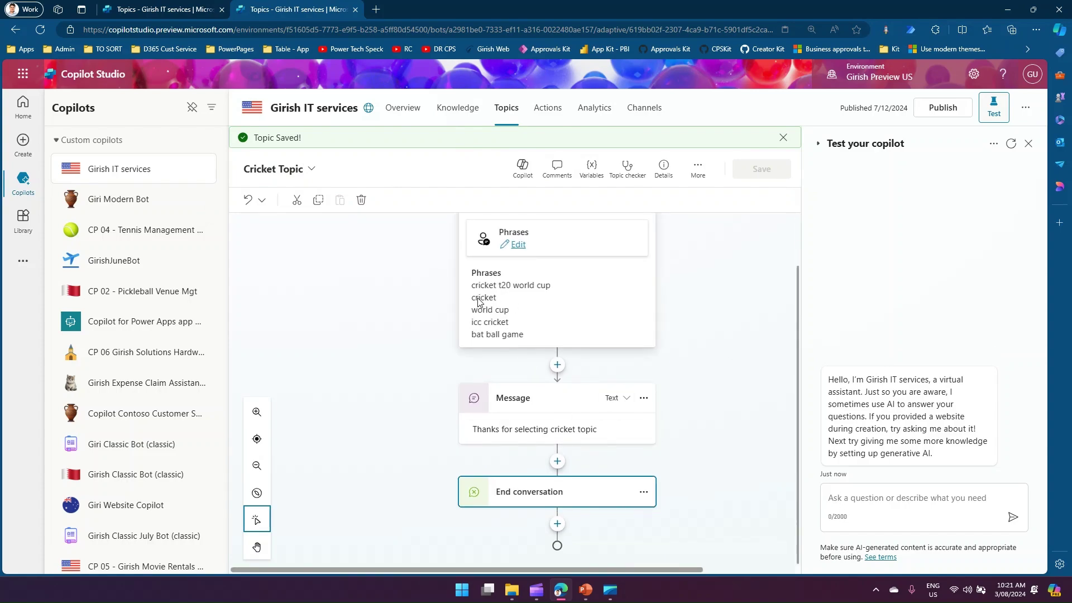
{"action": "left_click", "coordinate": [865, 504]}
{"action": "type", "text": "c"}
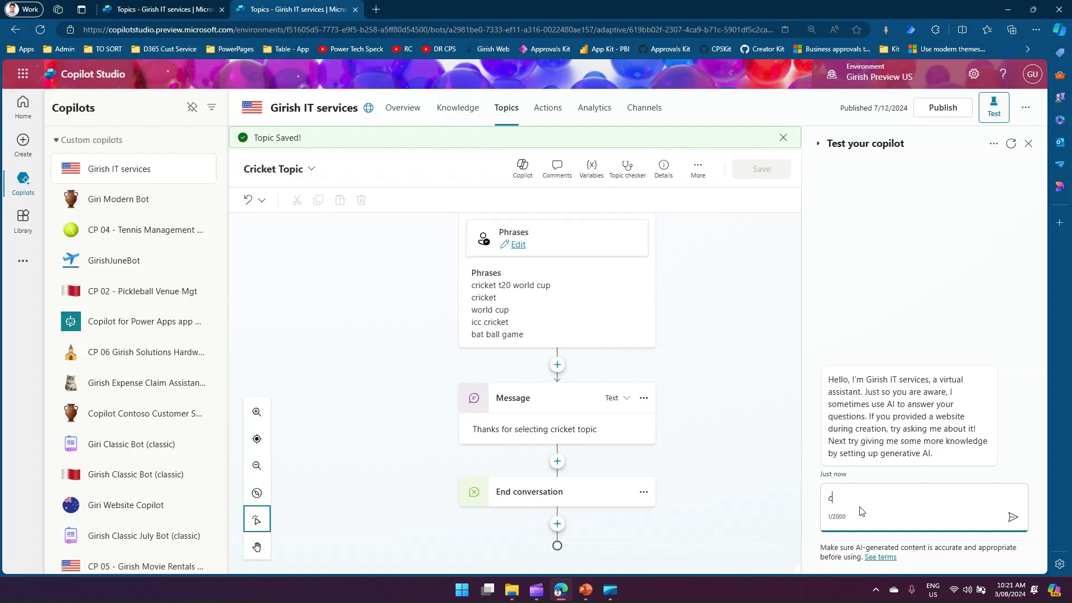
{"action": "type", "text": "ricket"}
{"action": "key", "text": "Return"}
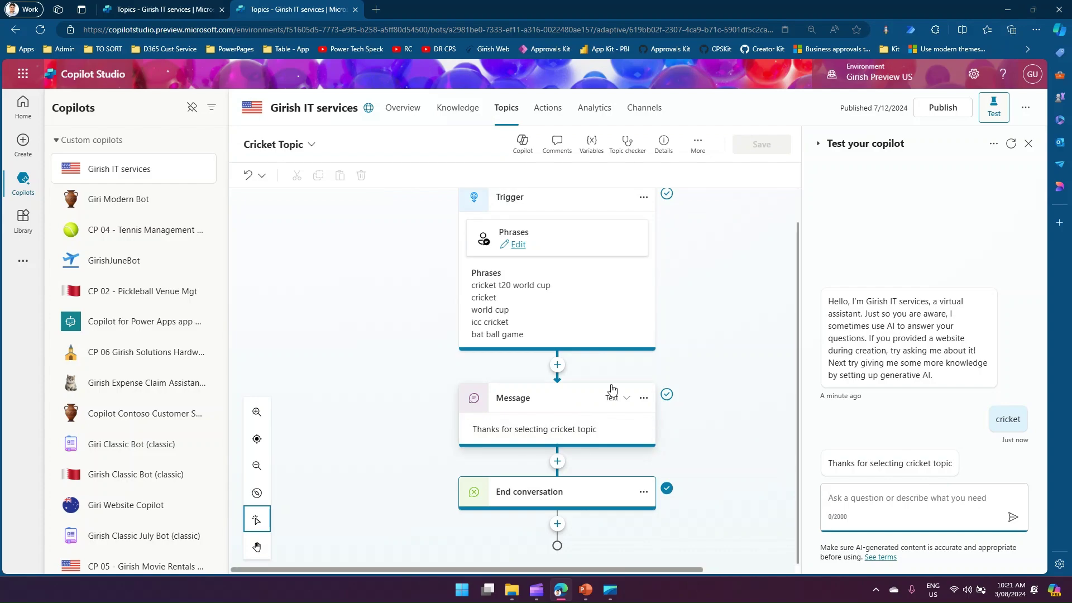
In the first browser tab, leave the End of Conversation topic and open the Conversational boosting system topic.
{"action": "left_click", "coordinate": [167, 6]}
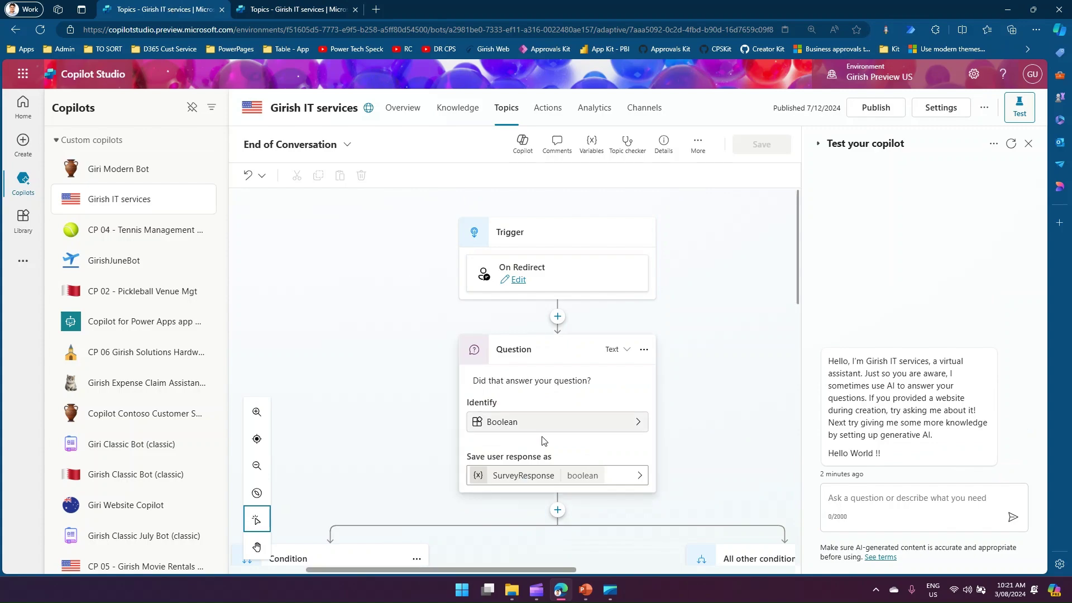
{"action": "scroll", "coordinate": [570, 395], "scroll_direction": "down", "scroll_amount": 3}
{"action": "scroll", "coordinate": [596, 295], "scroll_direction": "up", "scroll_amount": 3}
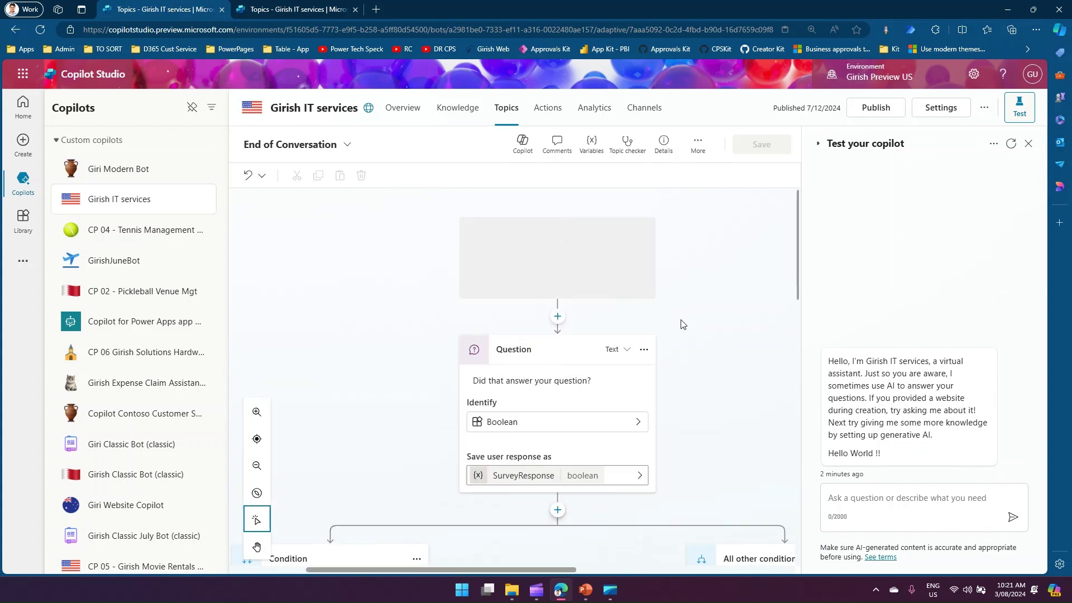
{"action": "left_click", "coordinate": [507, 110]}
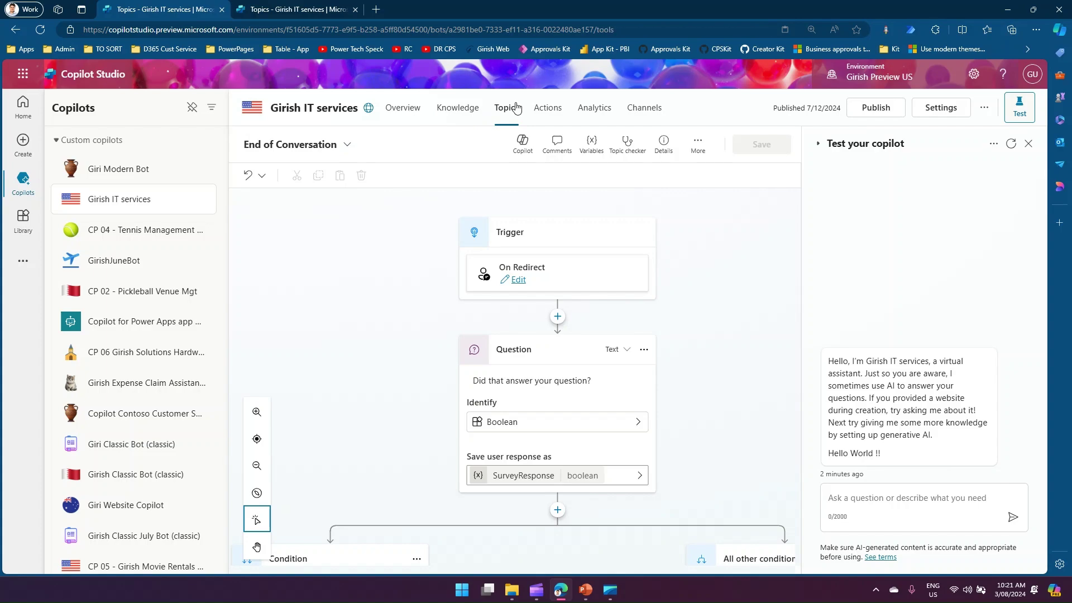
{"action": "left_click", "coordinate": [385, 181]}
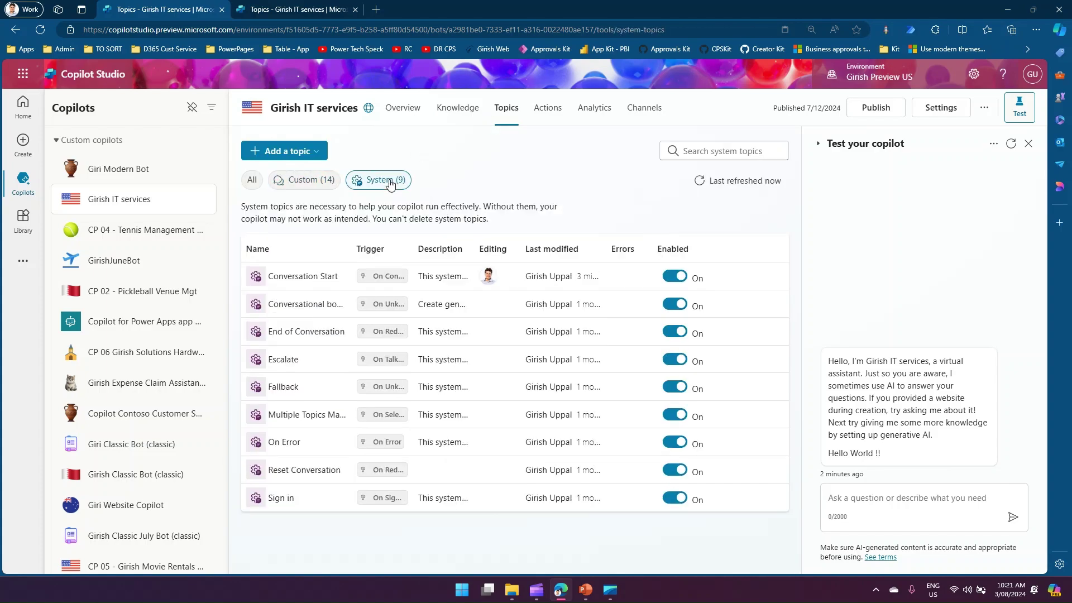
{"action": "left_click", "coordinate": [325, 306]}
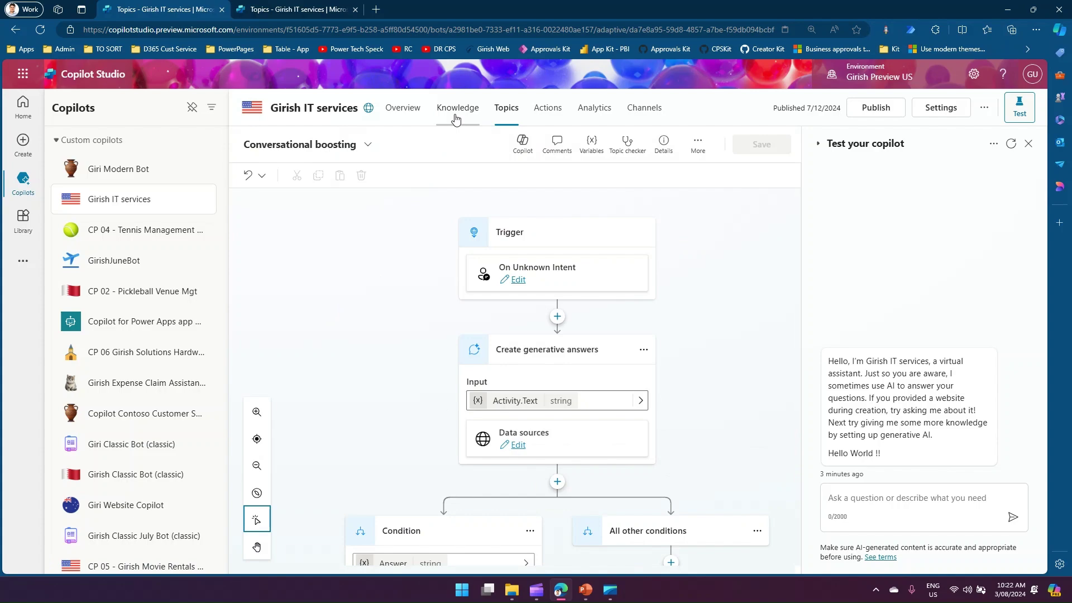
Show the copilot's custom topics list in the second browser tab and examine the topics' triggers.
{"action": "key", "text": "ctrl+Tab"}
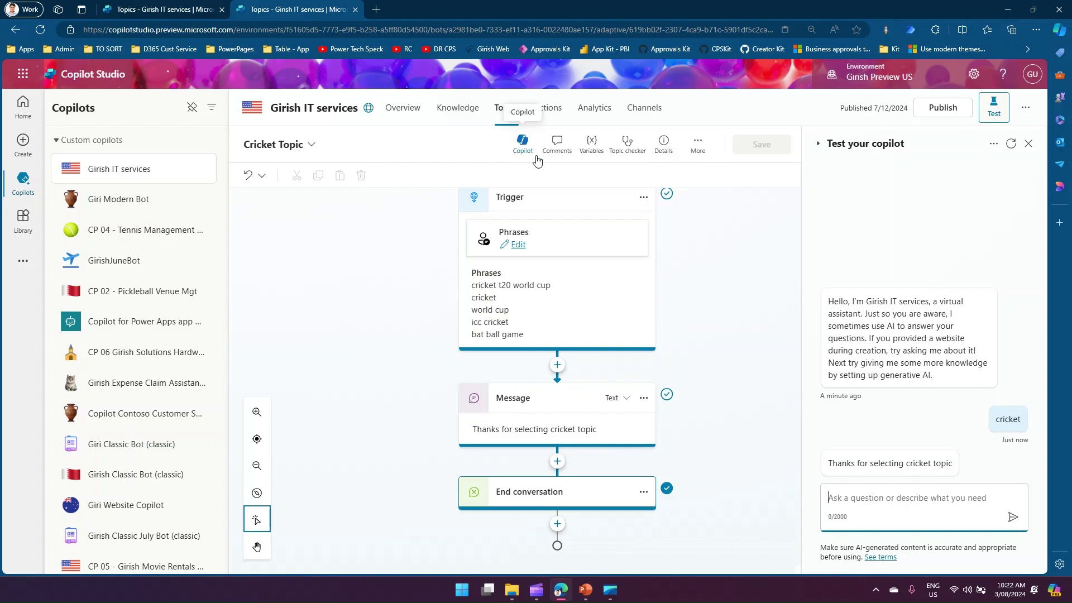
{"action": "left_click", "coordinate": [505, 103]}
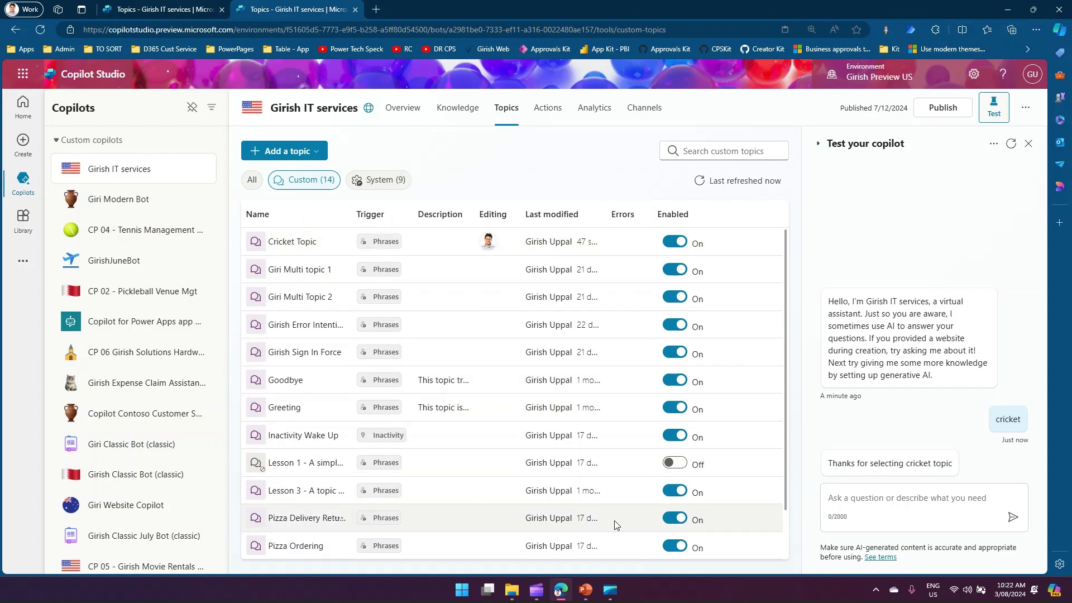
{"action": "left_click_drag", "start_coordinate": [358, 214], "coordinate": [422, 214]}
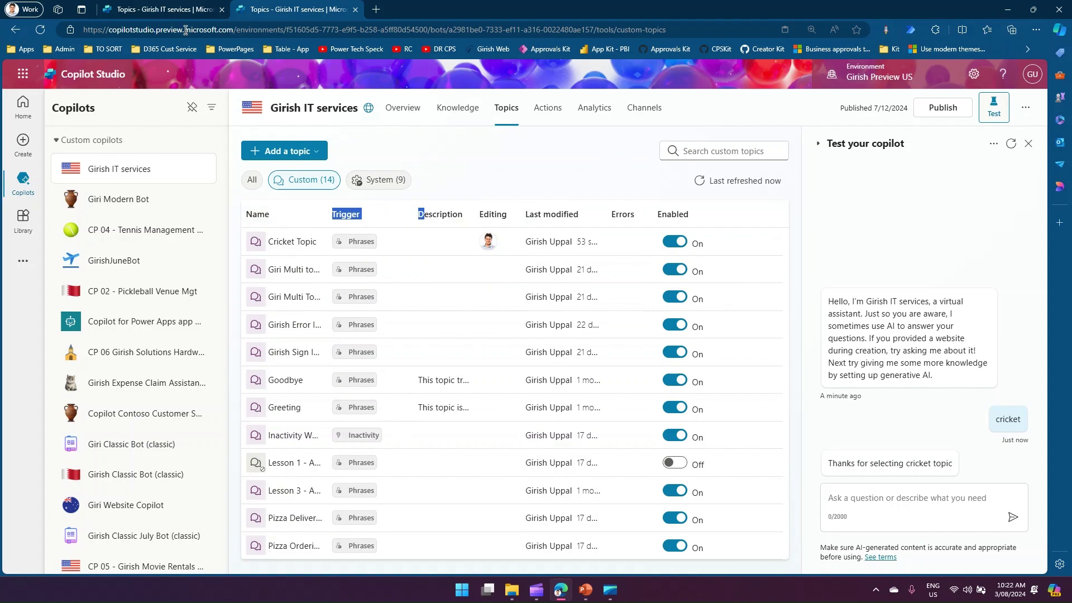
Return to Conversational boosting in the first browser tab, ask the test chat "What is copilot", and read the reply.
{"action": "left_click", "coordinate": [160, 7]}
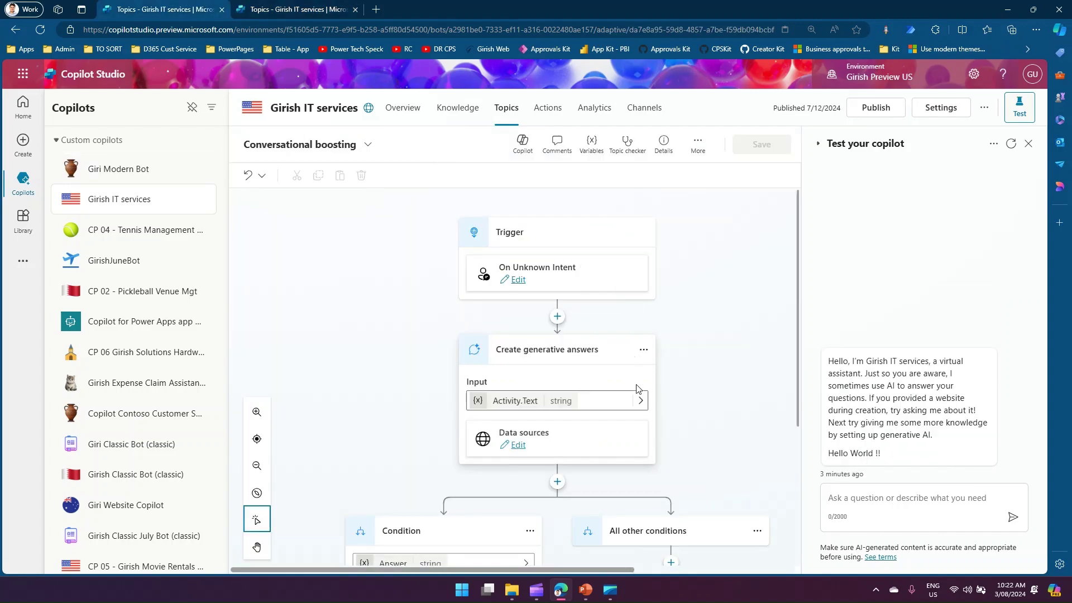
{"action": "scroll", "coordinate": [639, 394], "scroll_direction": "down", "scroll_amount": 2}
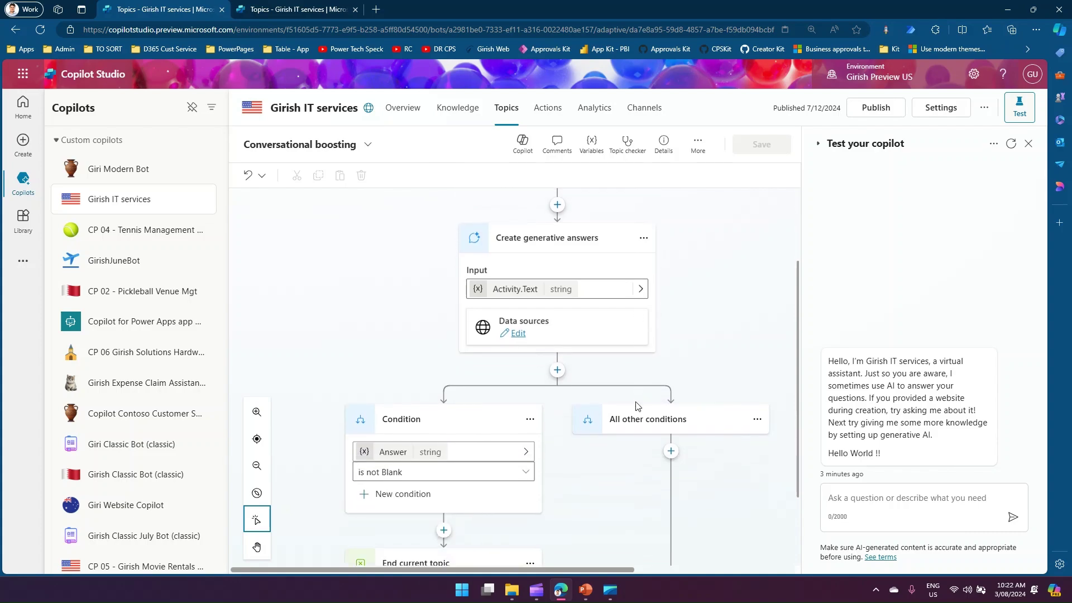
{"action": "left_click", "coordinate": [898, 510]}
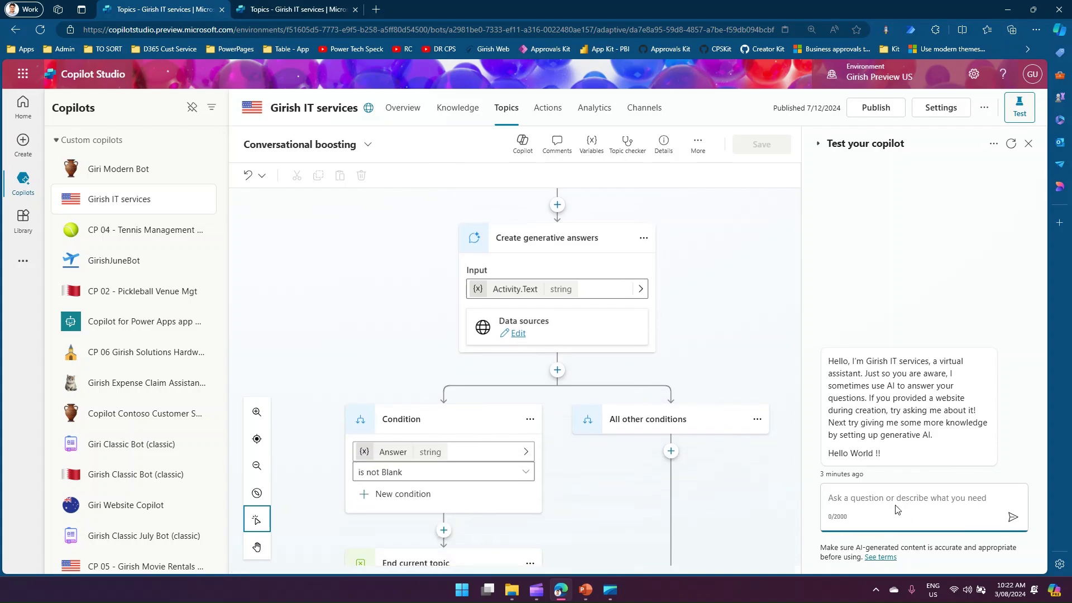
{"action": "type", "text": "What is copilot"}
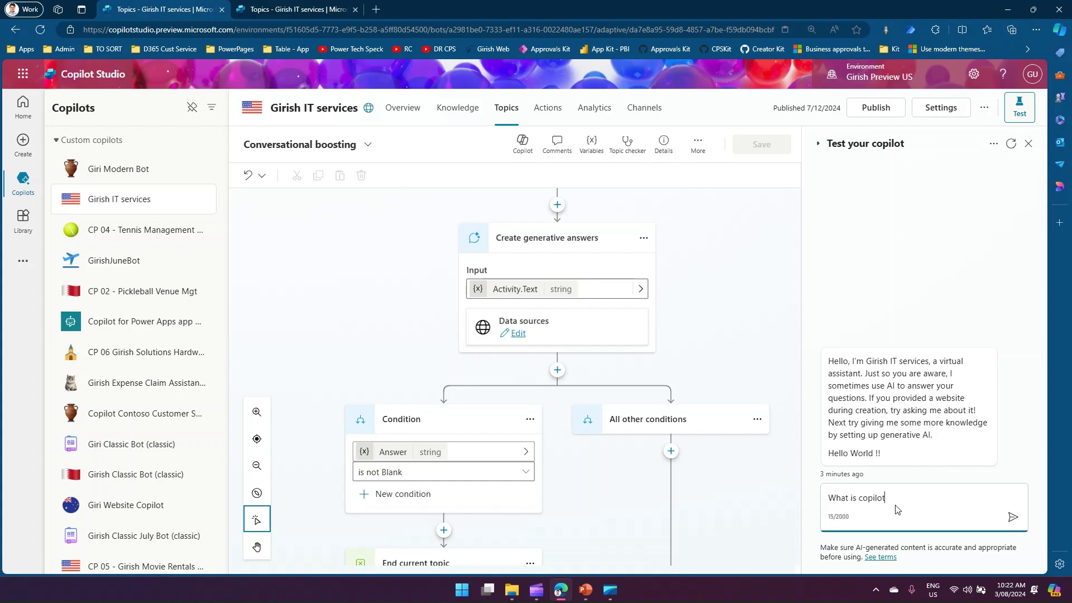
{"action": "key", "text": "Return"}
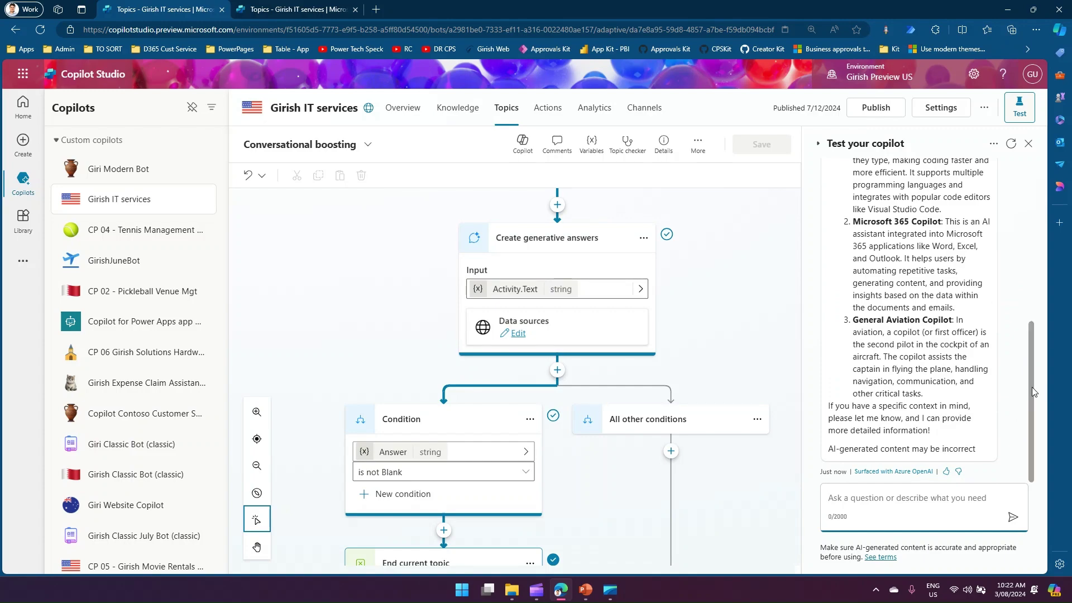
{"action": "left_click_drag", "start_coordinate": [1032, 387], "coordinate": [1030, 271]}
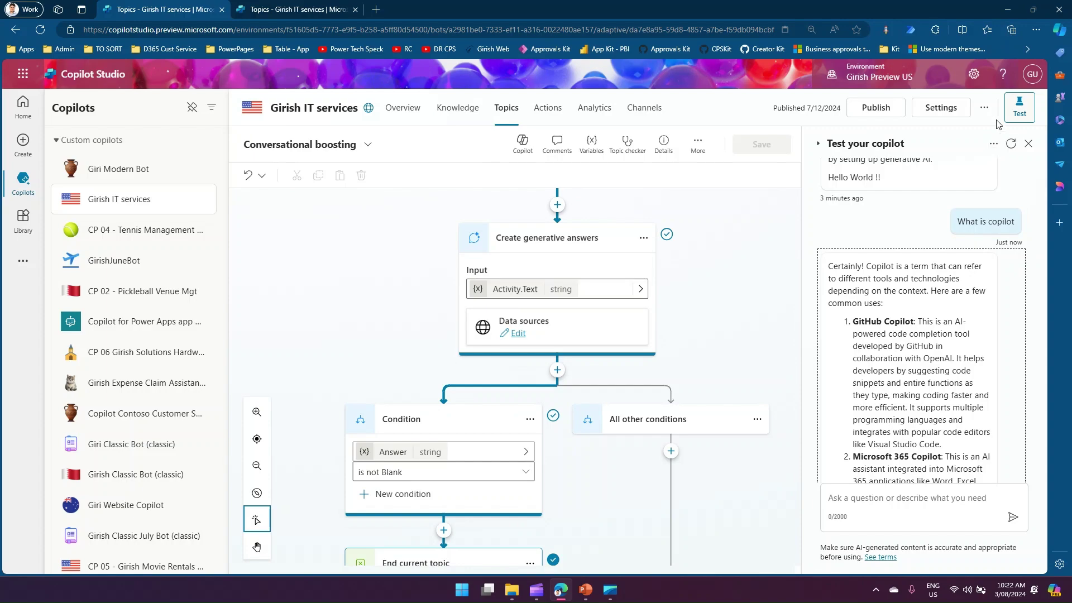
Turn on Track between topics for the test chat and send "cricket" to trigger the Cricket Topic.
{"action": "left_click", "coordinate": [993, 145]}
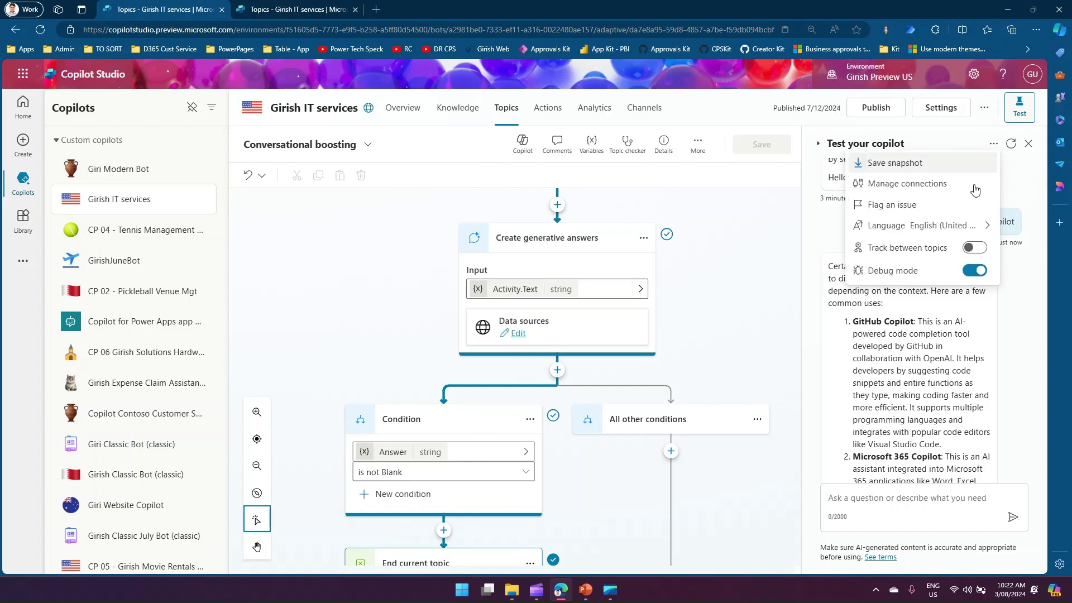
{"action": "left_click", "coordinate": [982, 249]}
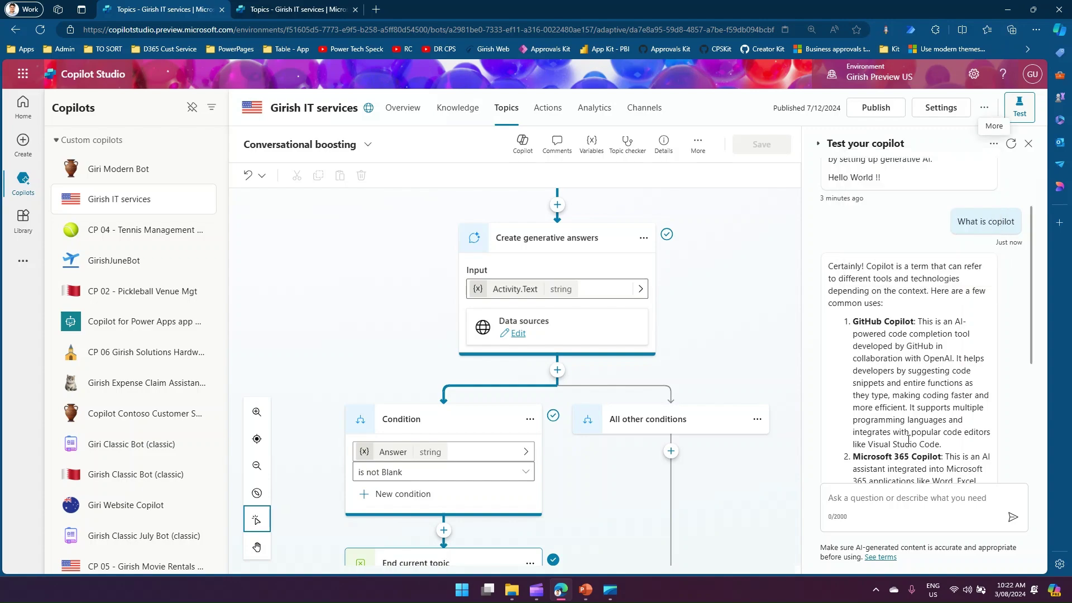
{"action": "left_click", "coordinate": [881, 509]}
{"action": "type", "text": "cricke"}
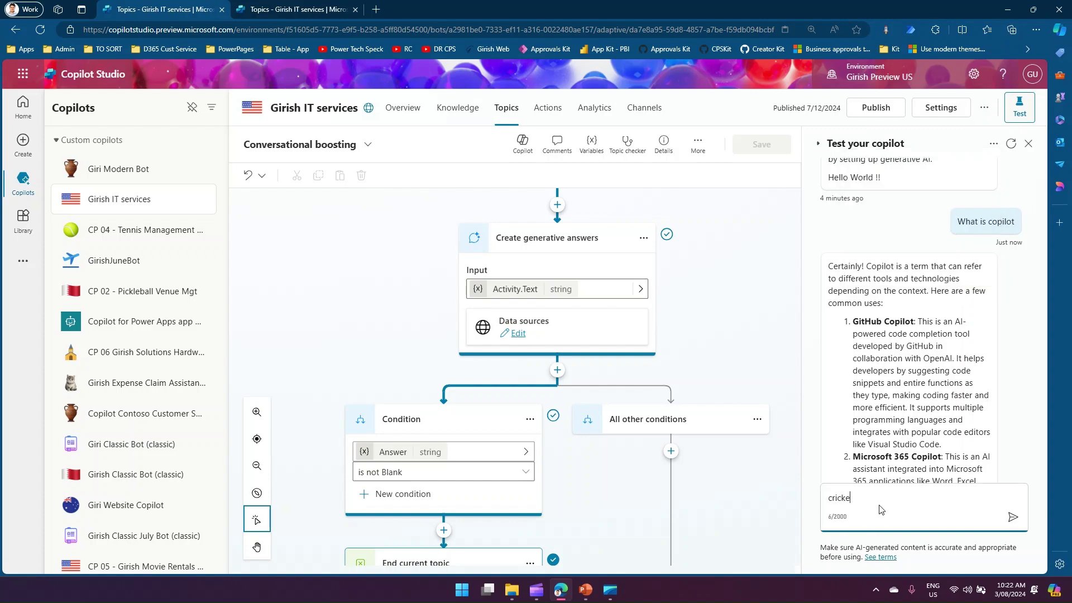
{"action": "type", "text": "t"}
{"action": "key", "text": "Return"}
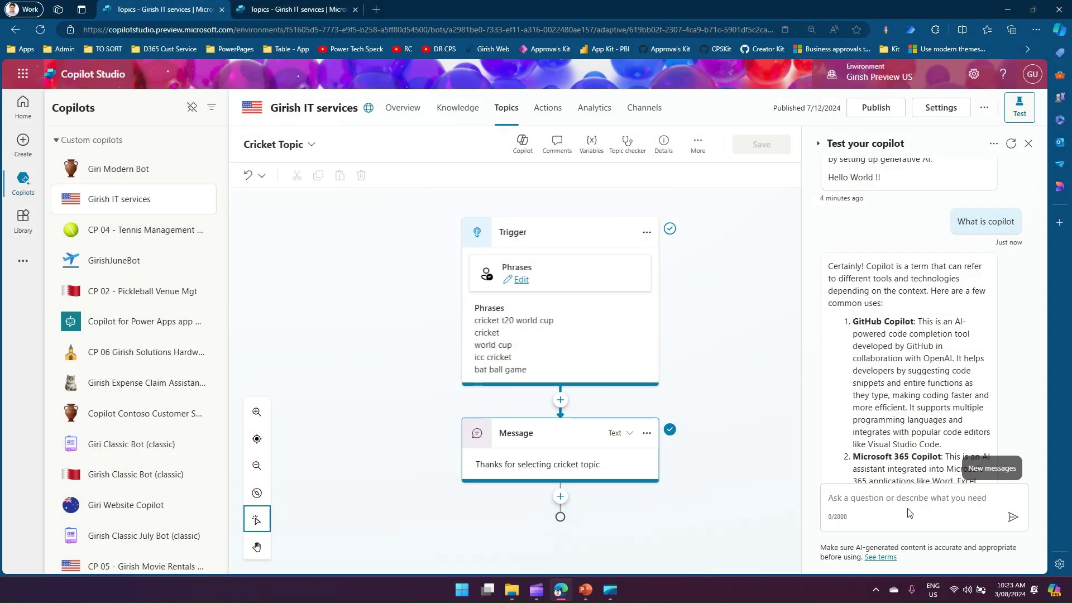
Send the test chat a question asking what AI is.
{"action": "left_click", "coordinate": [909, 509]}
{"action": "type", "text": "what iu"}
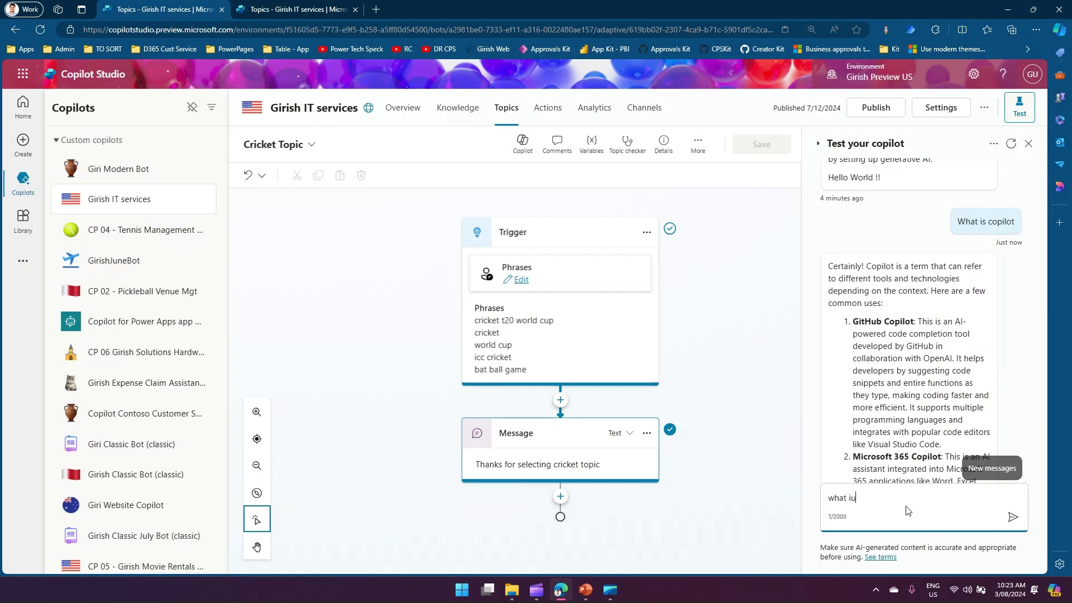
{"action": "type", "text": " AI?"}
{"action": "key", "text": "Return"}
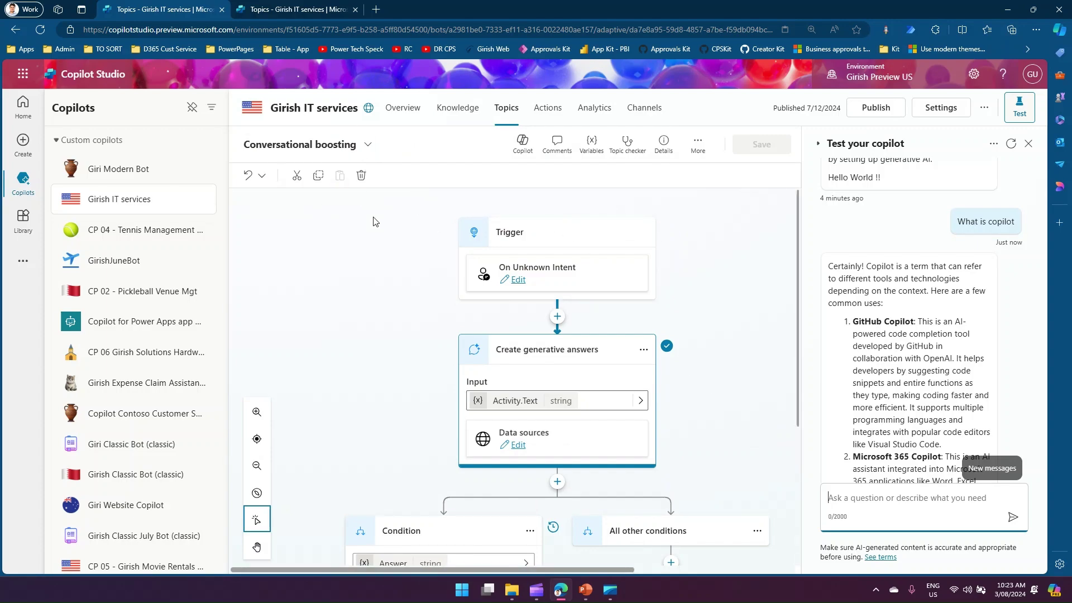
Send the nonsense message "sds sdsdsd sds" in the test chat and read the copilot's reply.
{"action": "left_click", "coordinate": [892, 496]}
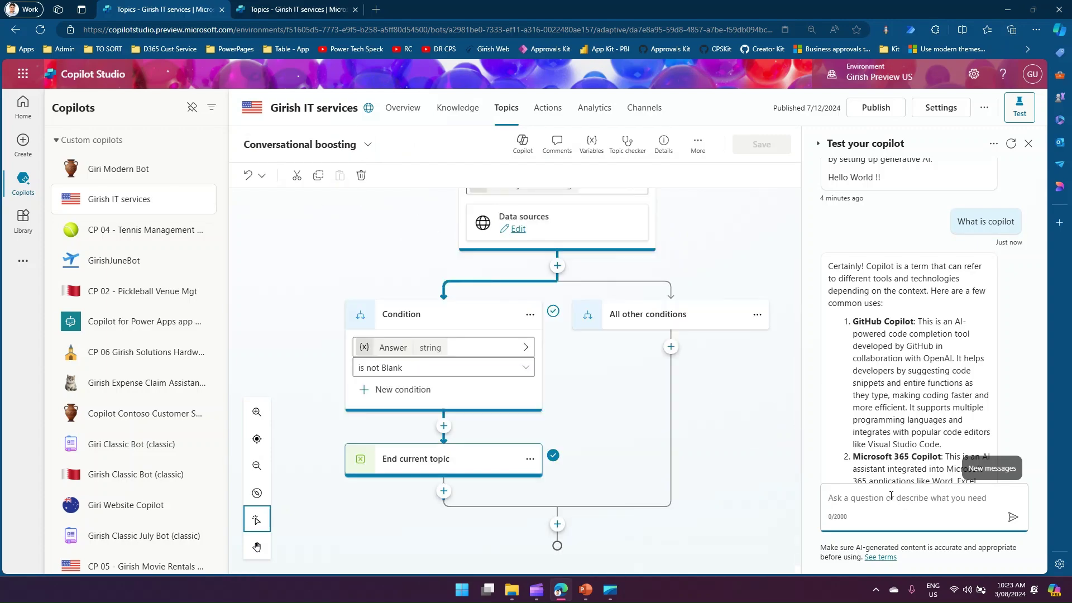
{"action": "type", "text": "sds sdsdsd sds"}
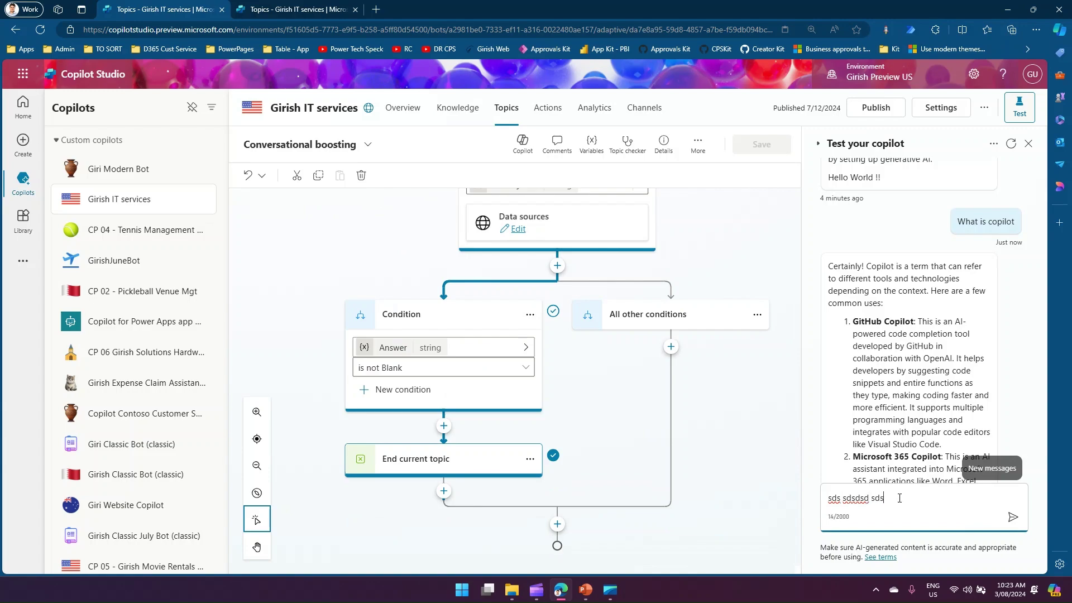
{"action": "key", "text": "Return"}
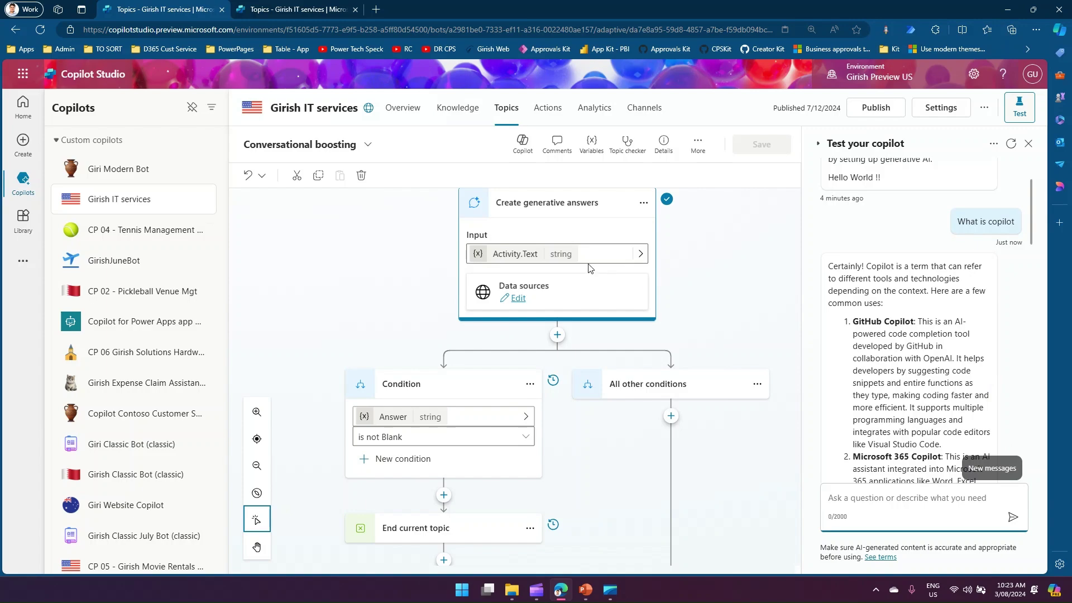
{"action": "left_click_drag", "start_coordinate": [1030, 231], "coordinate": [1034, 480]}
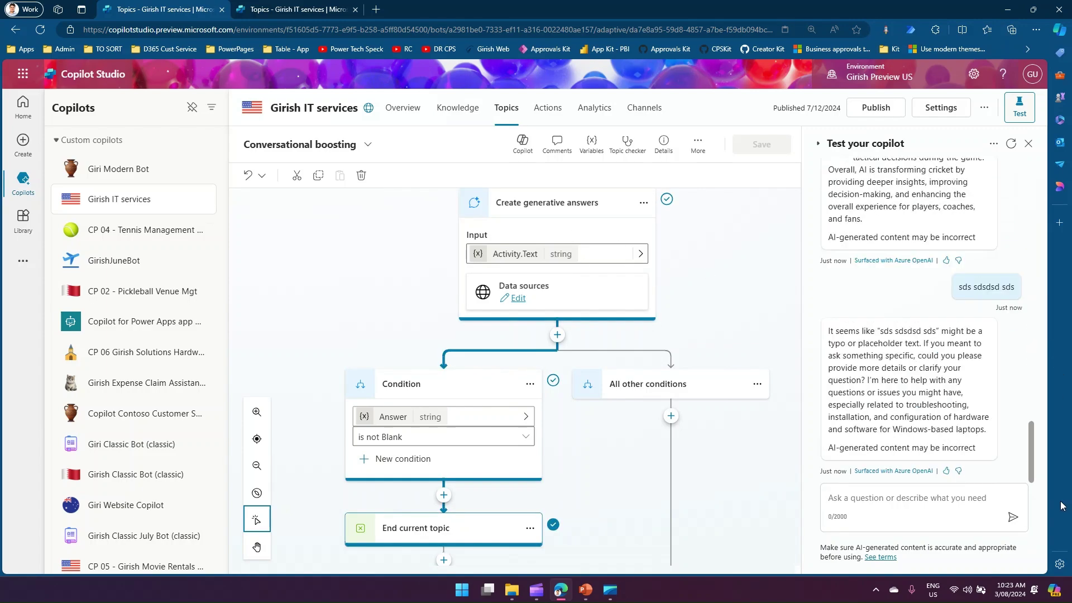
{"action": "left_click_drag", "start_coordinate": [881, 330], "coordinate": [967, 384]}
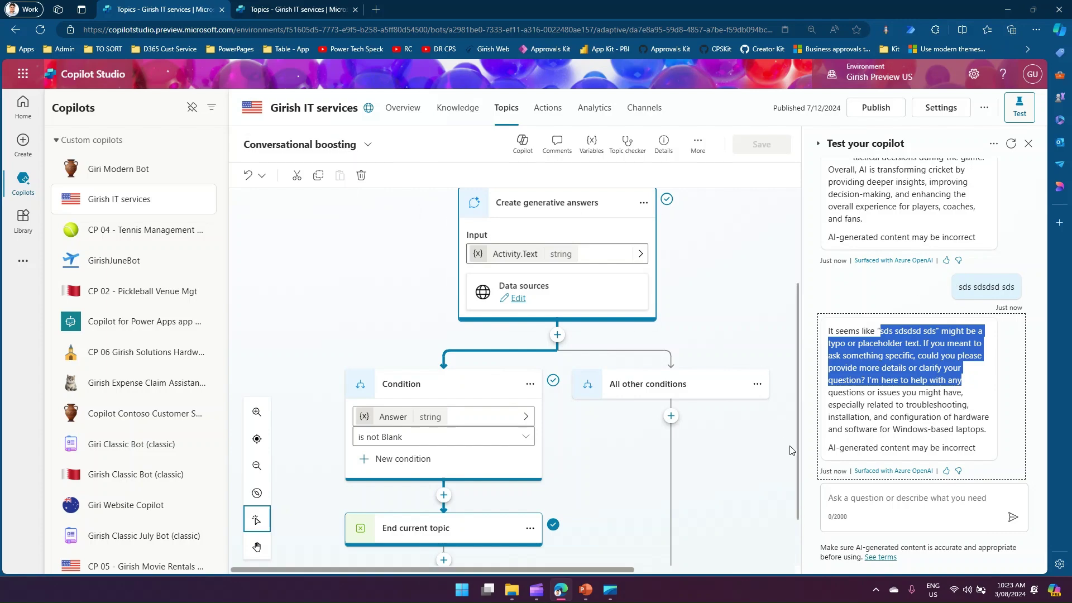
Show the system topics list in the second browser tab and locate the Escalate topic.
{"action": "left_click", "coordinate": [864, 499]}
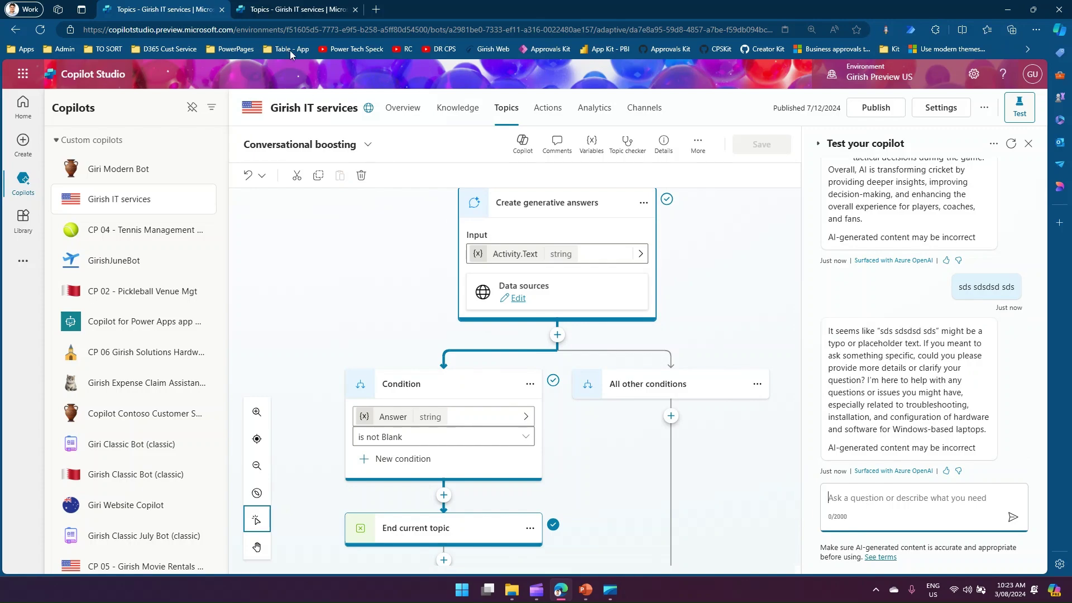
{"action": "left_click", "coordinate": [274, 7]}
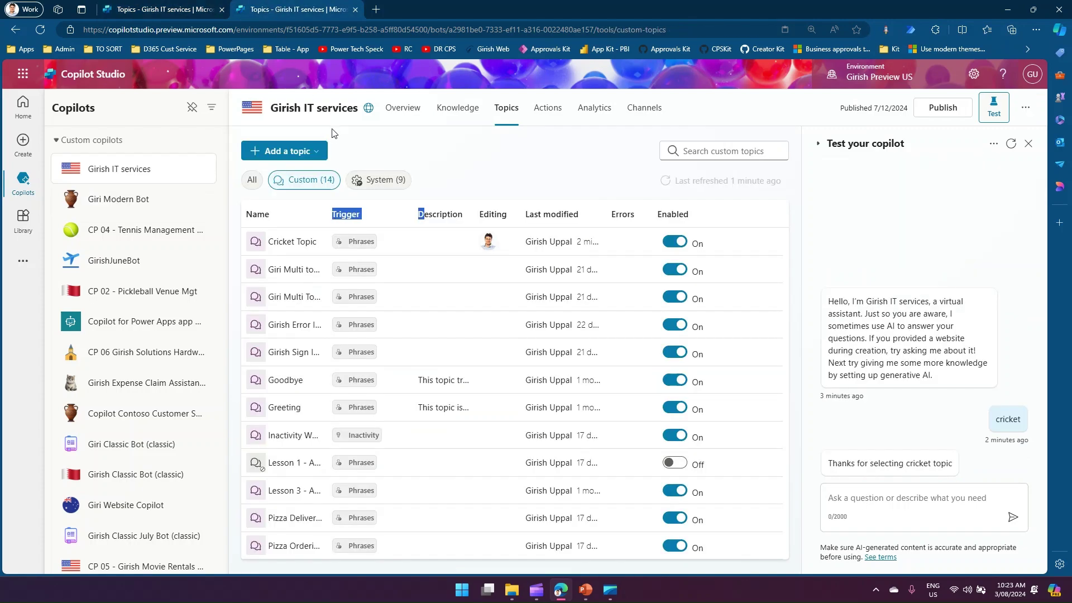
{"action": "left_click", "coordinate": [370, 179]}
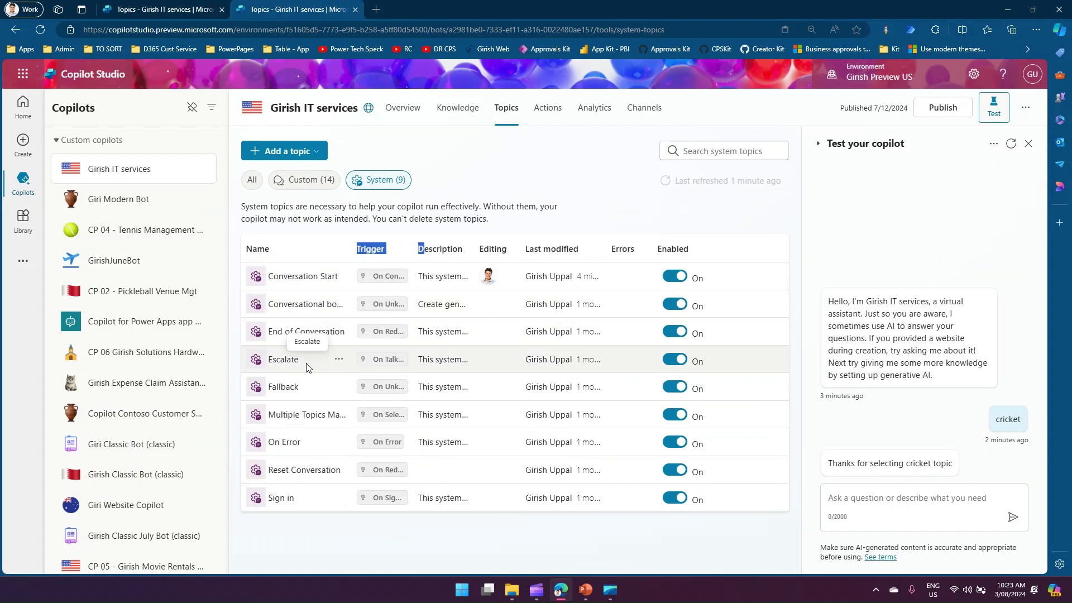
Send "talk to human" in the first tab's test chat and expand the Escalate topic's message to read its full text.
{"action": "left_click", "coordinate": [160, 9]}
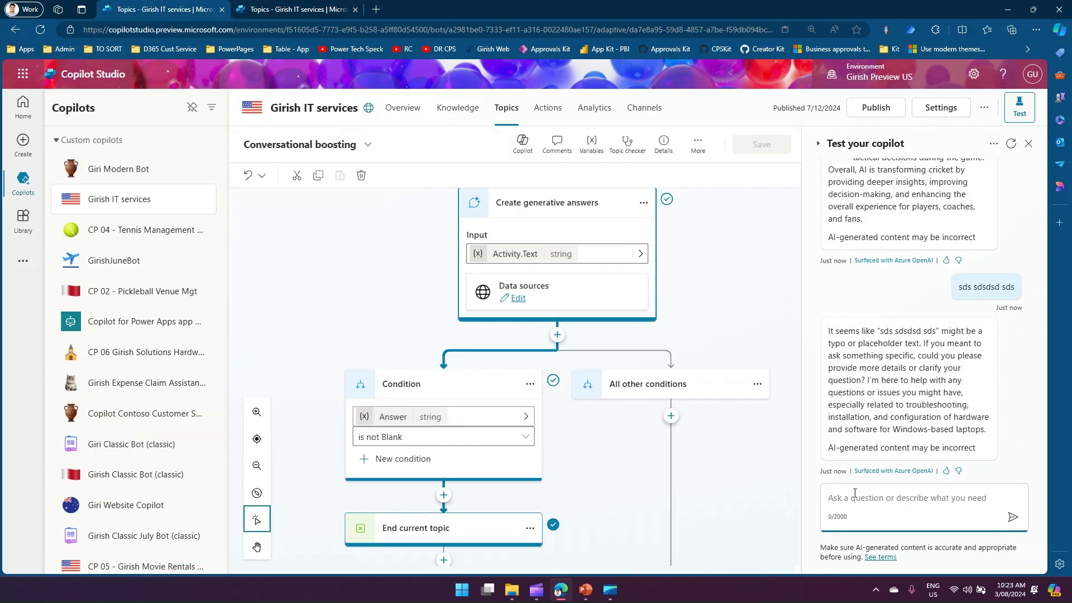
{"action": "type", "text": "talk to "}
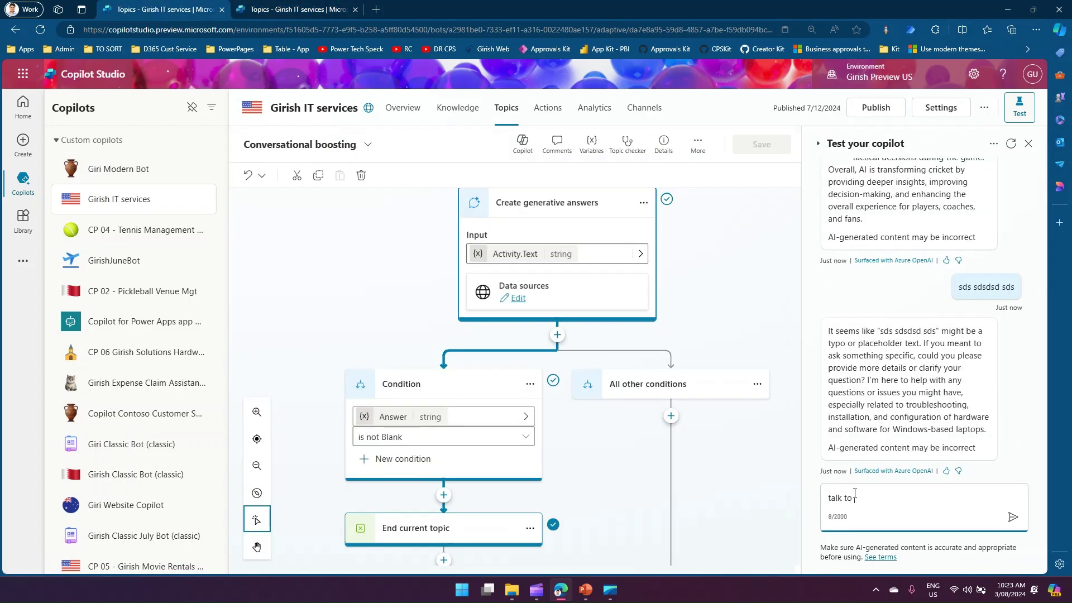
{"action": "type", "text": "human"}
{"action": "key", "text": "Return"}
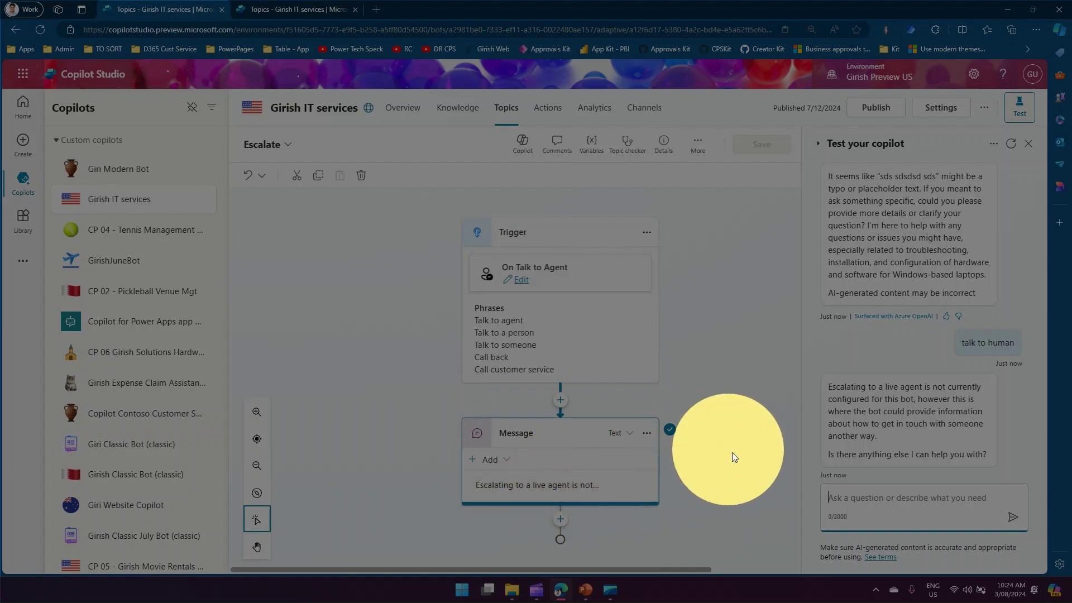
{"action": "left_click", "coordinate": [732, 452]}
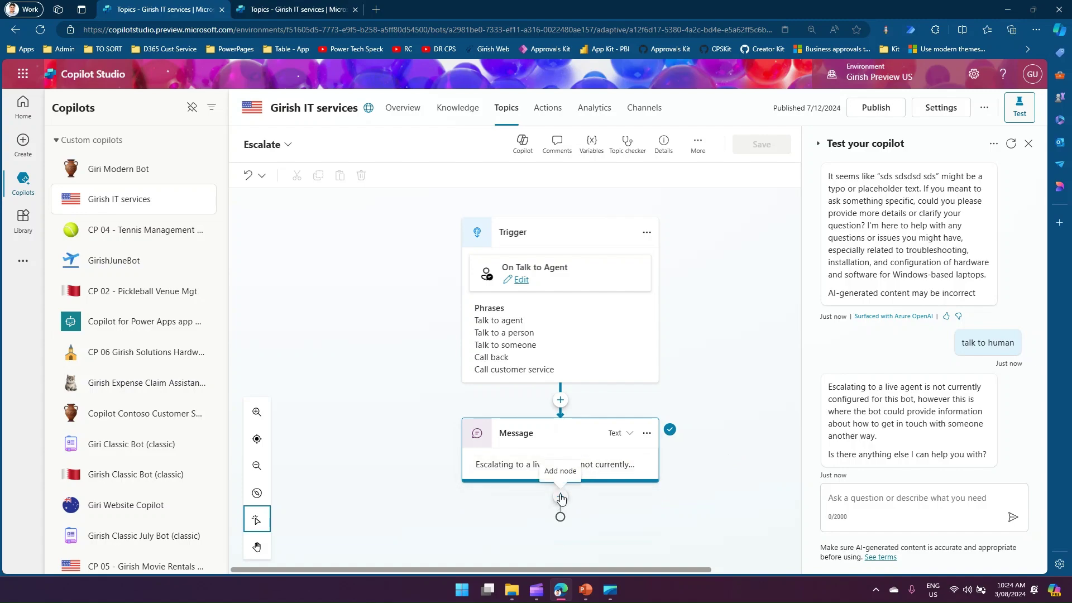
{"action": "left_click", "coordinate": [599, 465]}
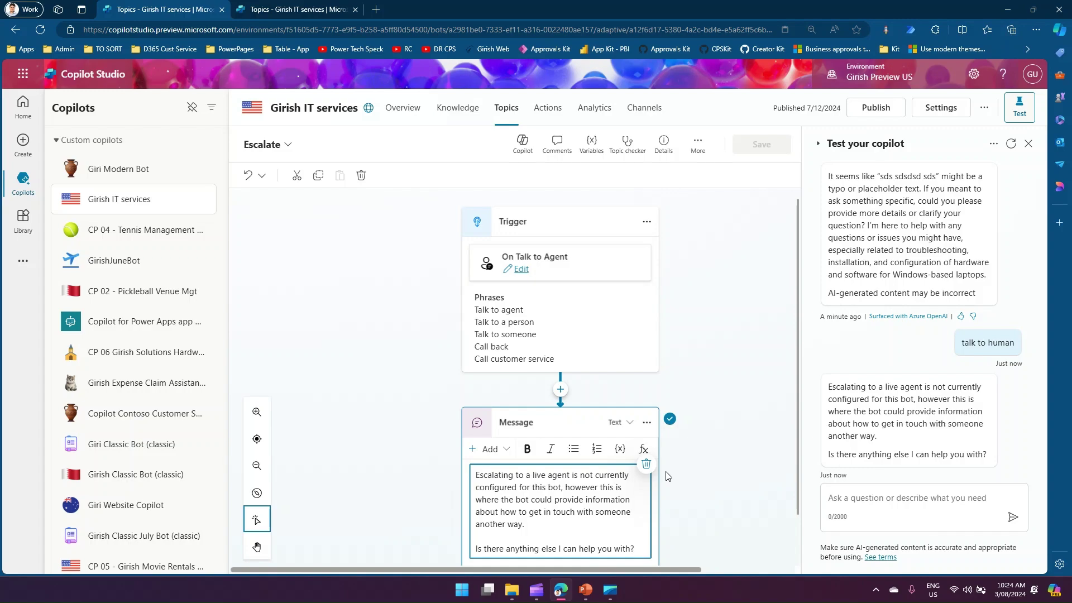
Show the Multiple Topics Matched system topic in the second tab and the Cricket Topic's trigger phrases in the first tab.
{"action": "left_click", "coordinate": [290, 9]}
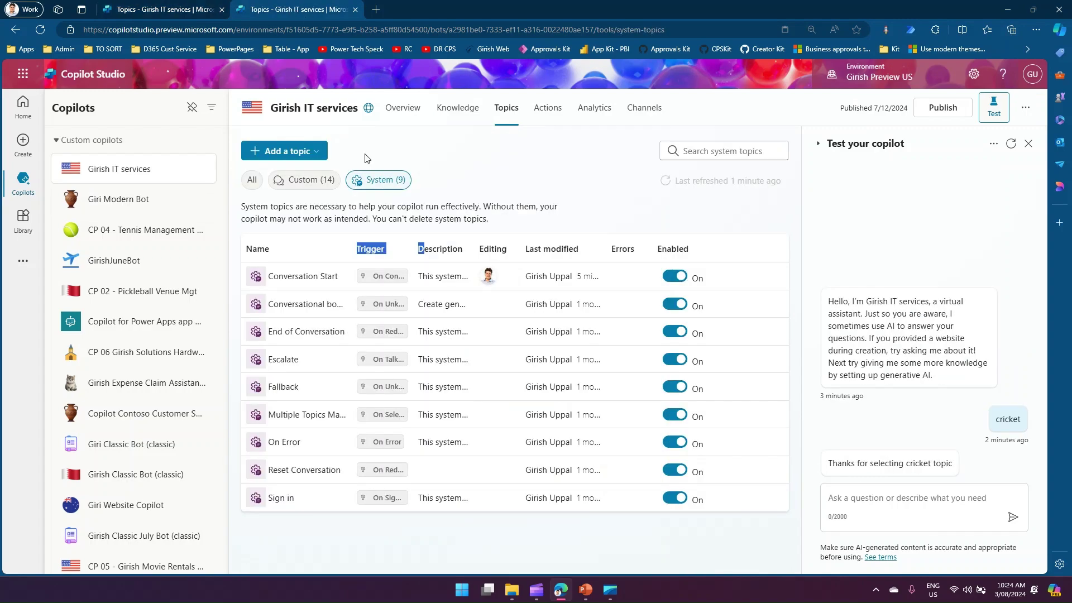
{"action": "left_click", "coordinate": [299, 416]}
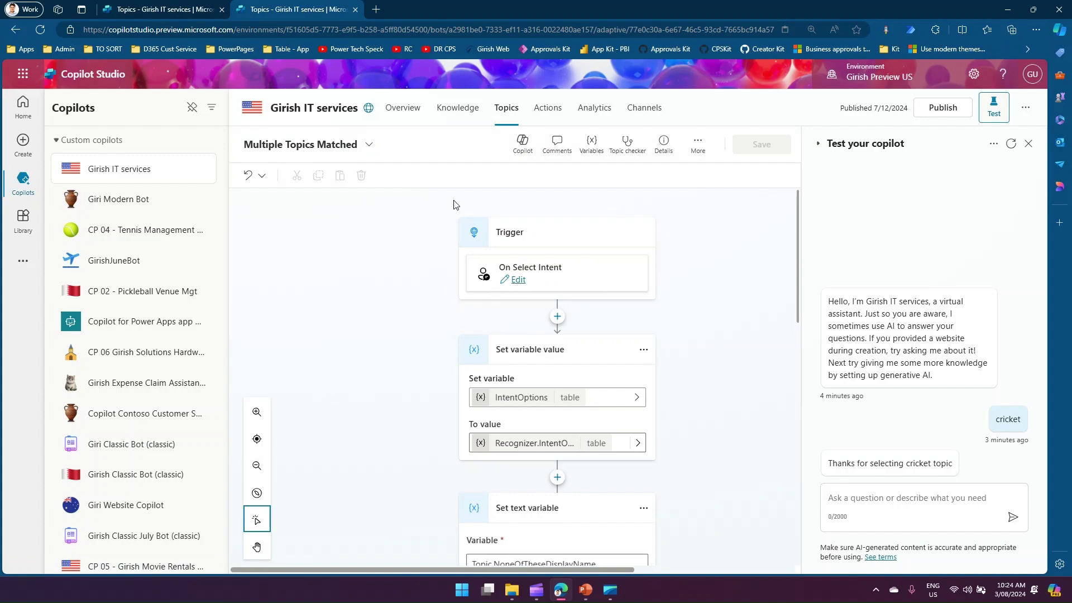
{"action": "left_click", "coordinate": [185, 8]}
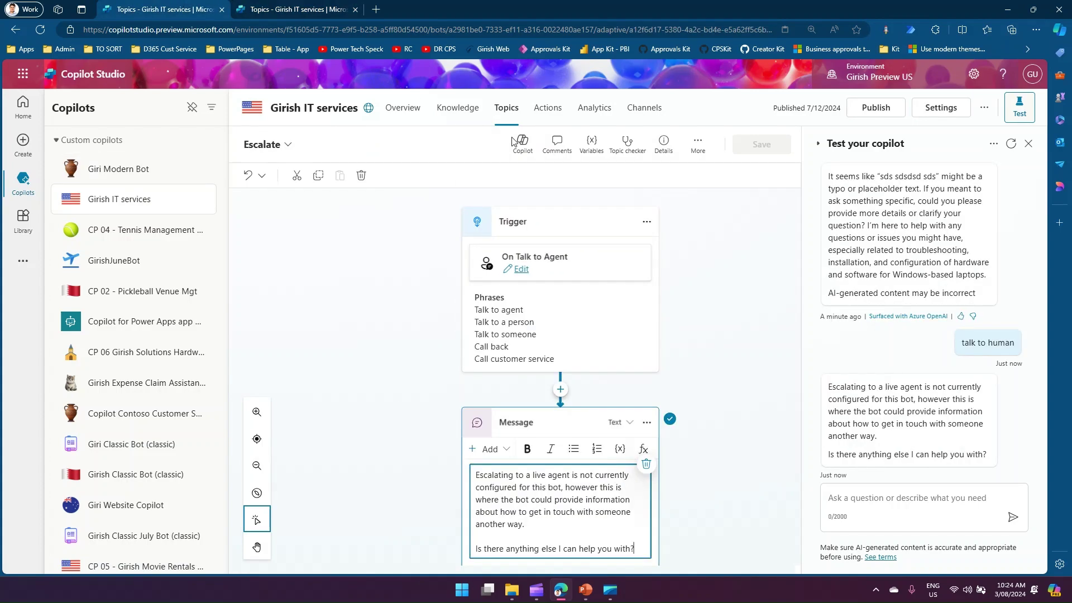
{"action": "left_click", "coordinate": [500, 111]}
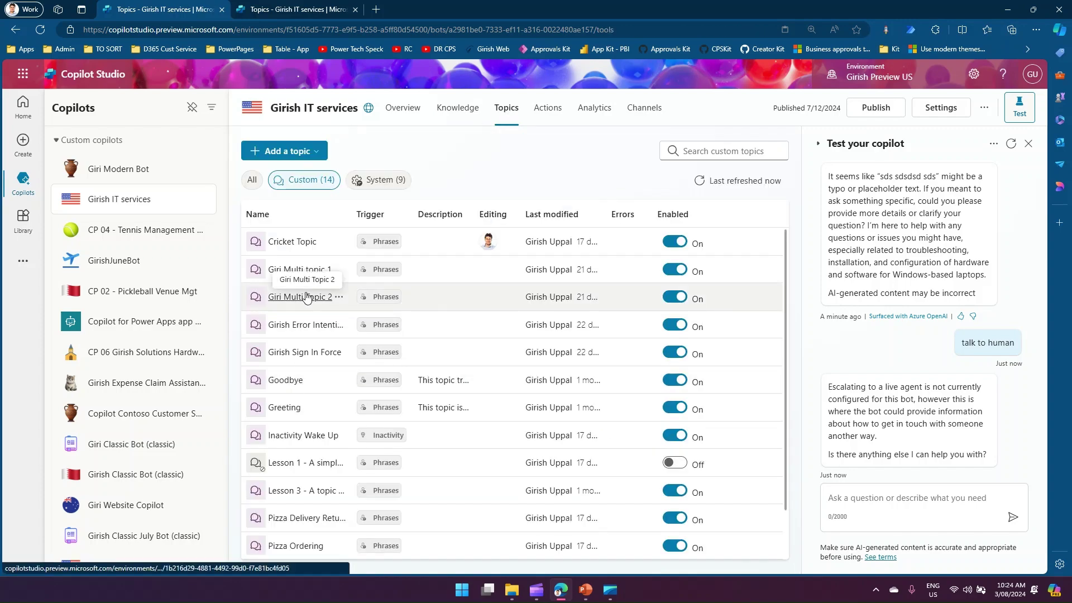
{"action": "left_click", "coordinate": [289, 241]}
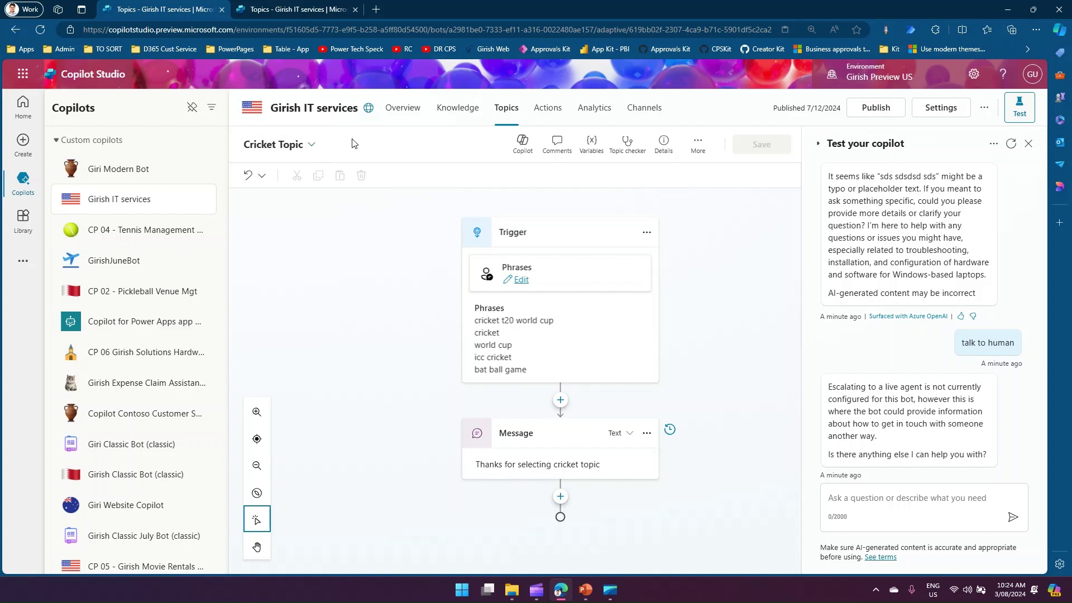
Add "cricket" as a trigger phrase of the Pizza Ordering custom topic and save the topic.
{"action": "left_click", "coordinate": [501, 108]}
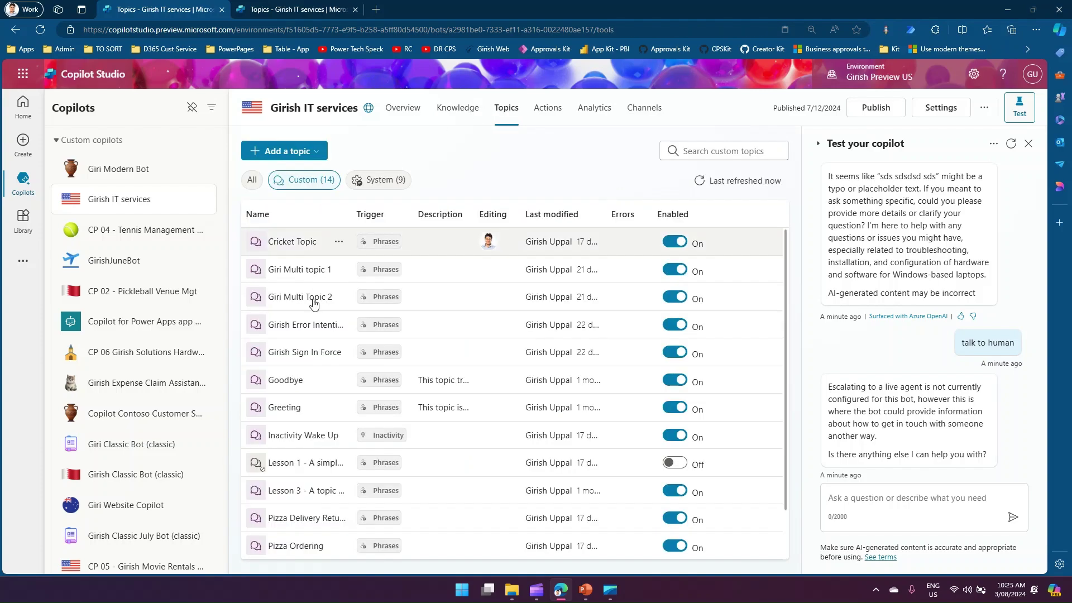
{"action": "scroll", "coordinate": [320, 365], "scroll_direction": "down", "scroll_amount": 2}
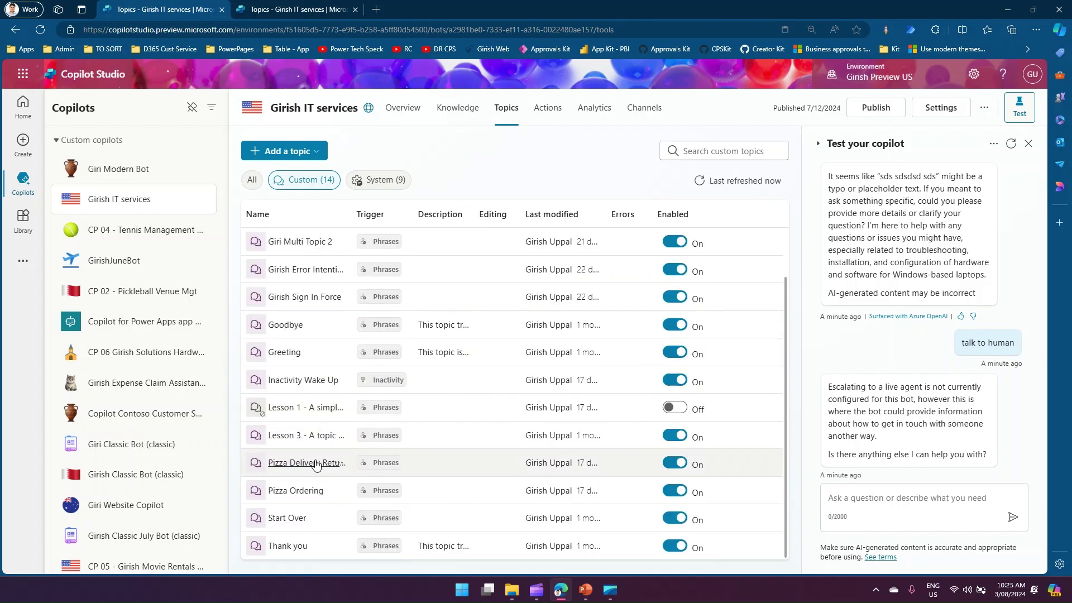
{"action": "left_click", "coordinate": [312, 492]}
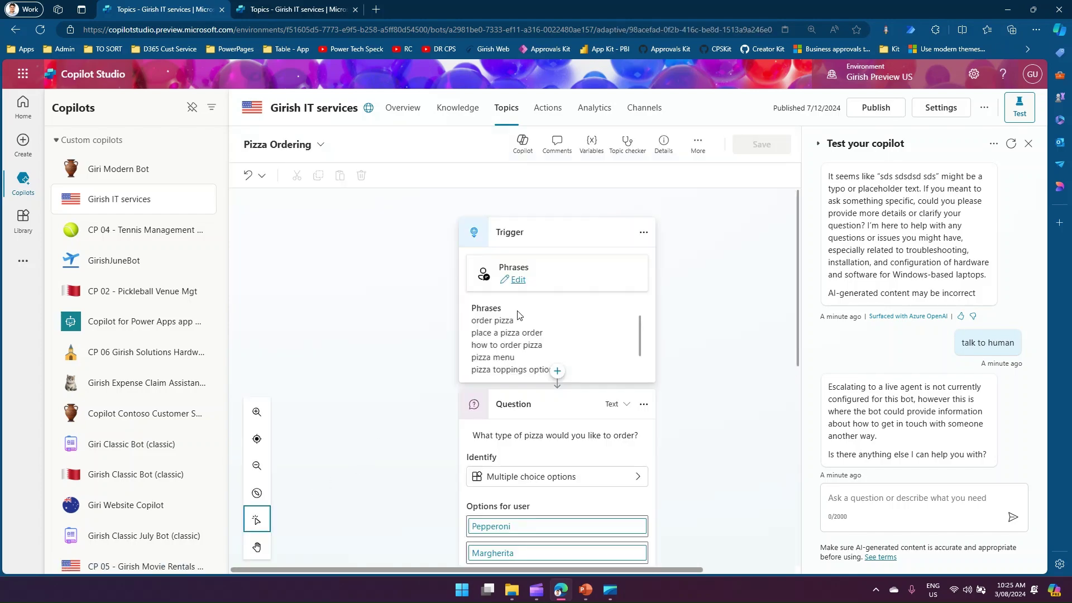
{"action": "left_click", "coordinate": [519, 280]}
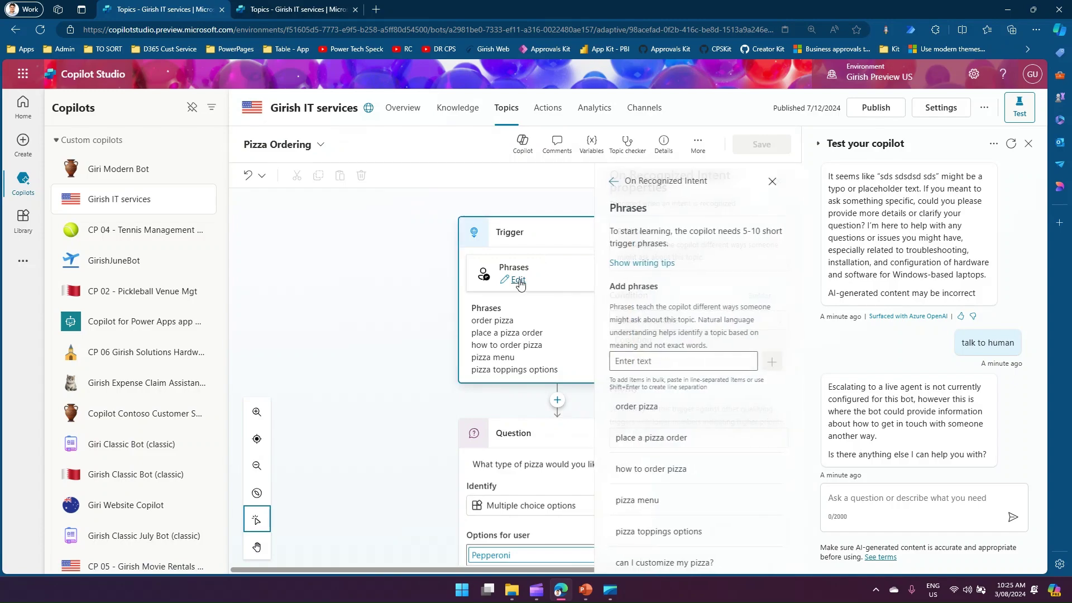
{"action": "type", "text": "cr"}
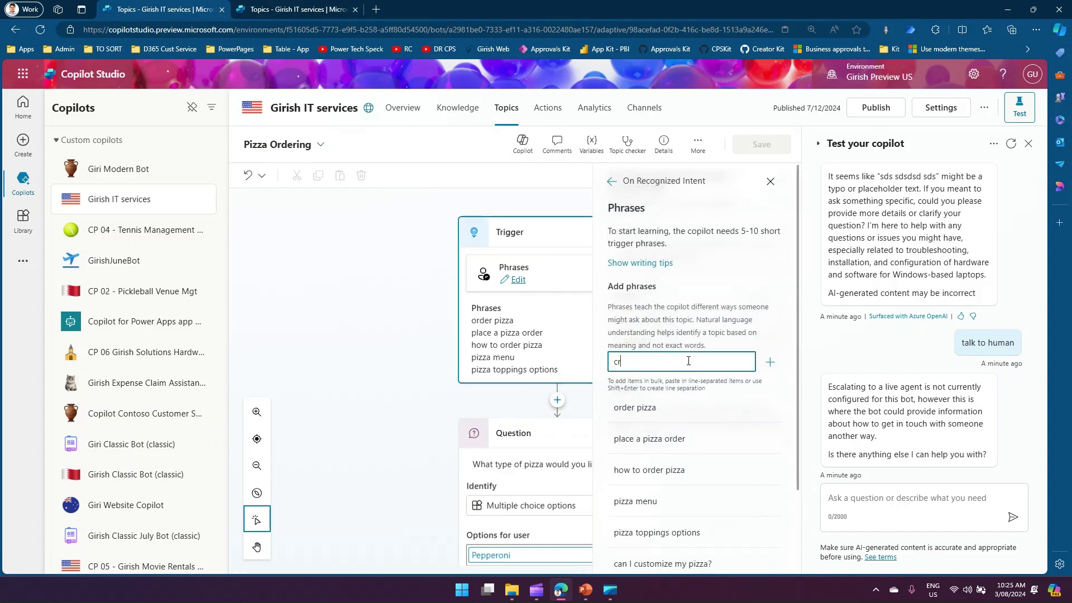
{"action": "type", "text": "icket"}
{"action": "left_click", "coordinate": [770, 362]}
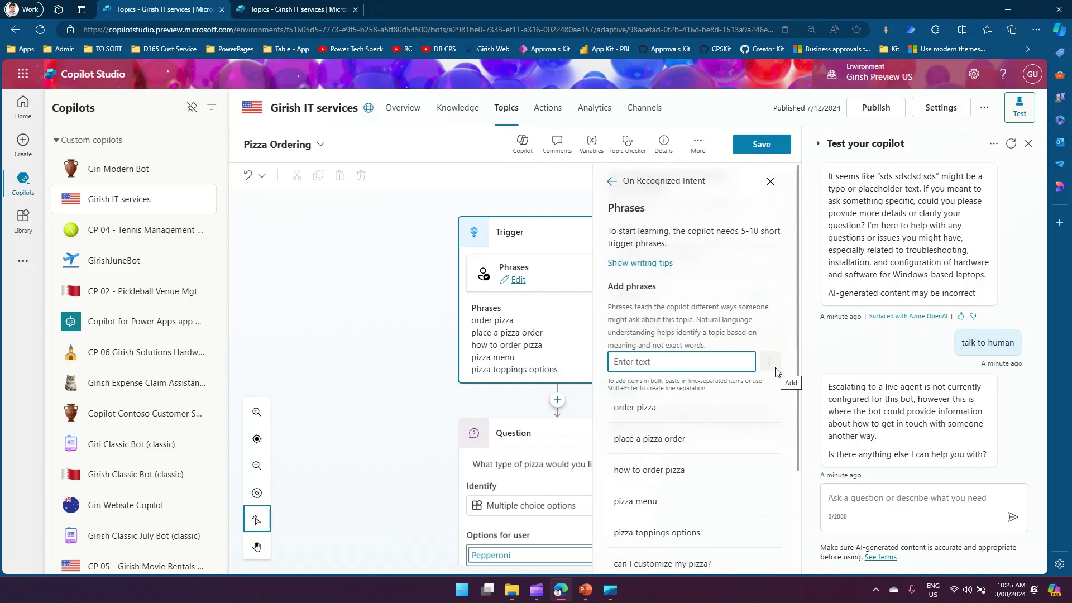
{"action": "left_click", "coordinate": [772, 145]}
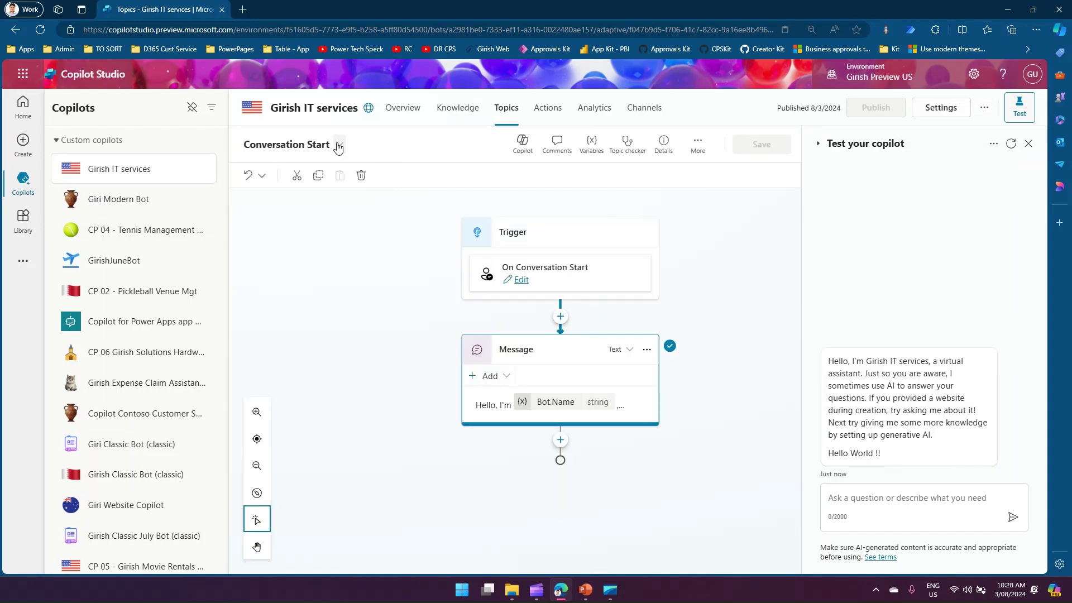
Enable Include in multiple topic matches in the Pizza Ordering topic's trigger phrase settings and save the topic.
{"action": "left_click", "coordinate": [339, 144]}
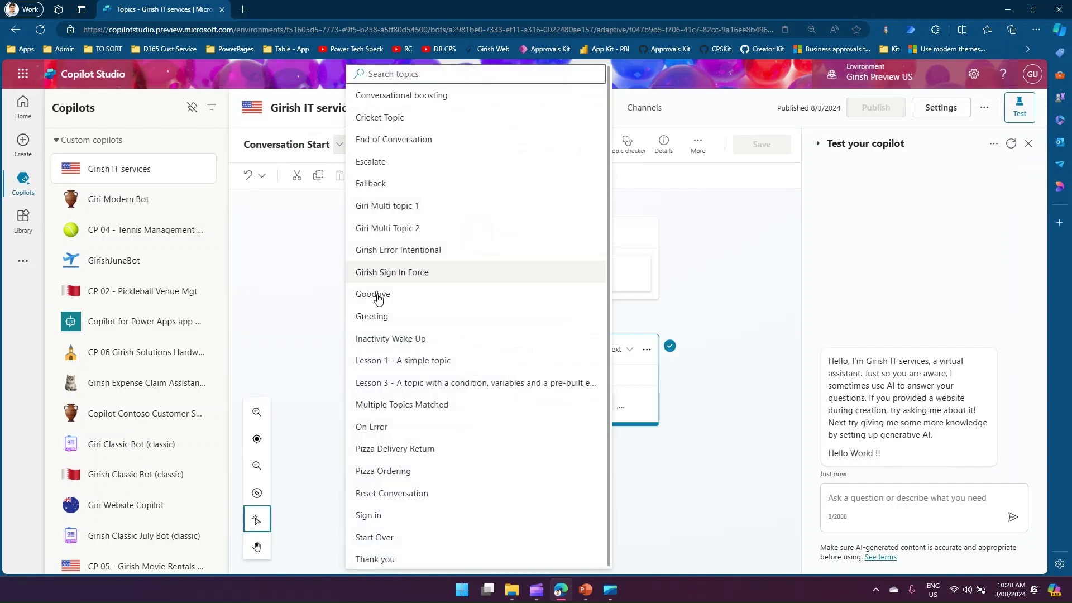
{"action": "left_click", "coordinate": [412, 471]}
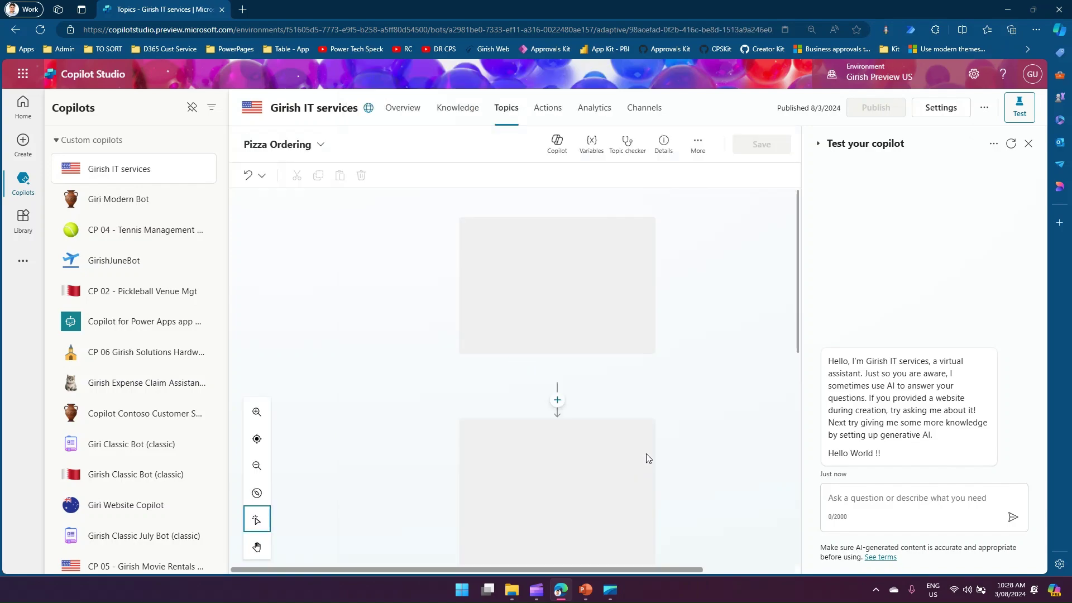
{"action": "left_click", "coordinate": [519, 280]}
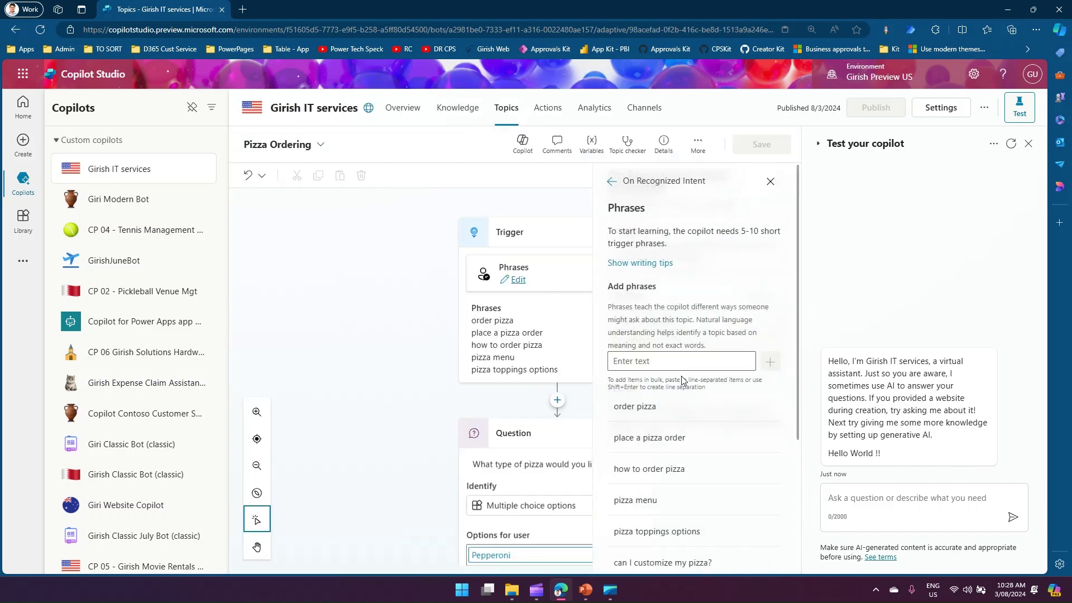
{"action": "scroll", "coordinate": [692, 408], "scroll_direction": "down", "scroll_amount": 3}
{"action": "left_click", "coordinate": [638, 531]}
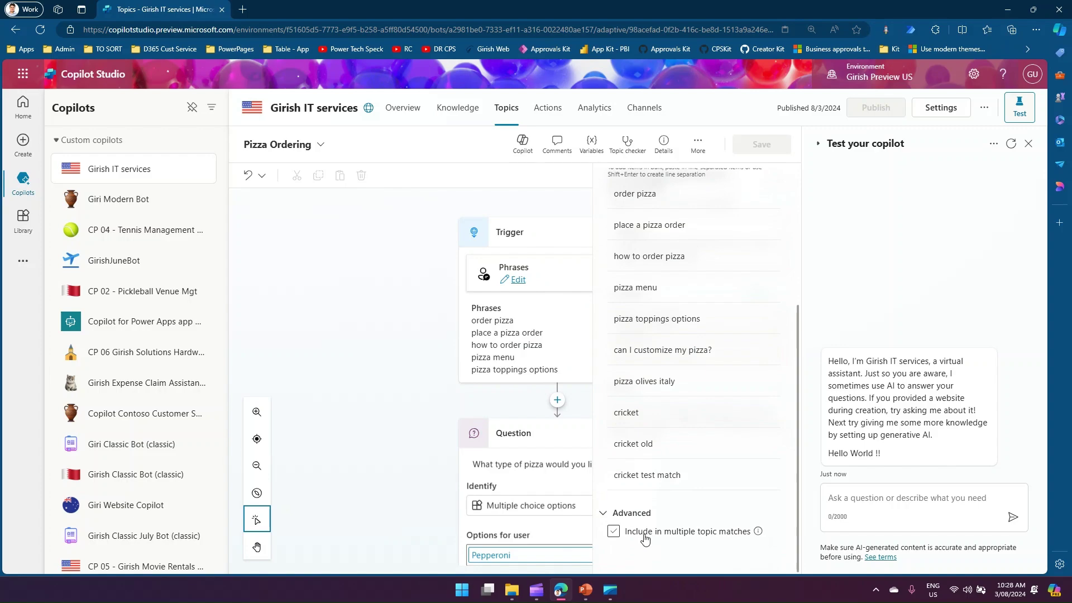
{"action": "left_click", "coordinate": [646, 536]}
{"action": "left_click", "coordinate": [769, 148]}
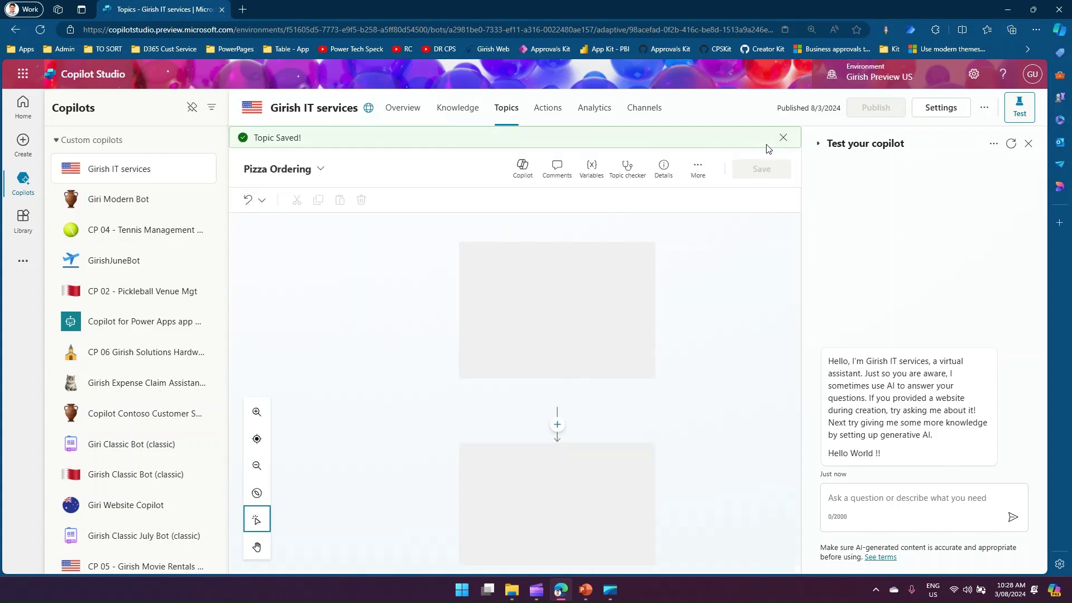
Switch to the Cricket Topic, leave Include in multiple topic matches enabled for its trigger phrases, and save it.
{"action": "left_click", "coordinate": [321, 171]}
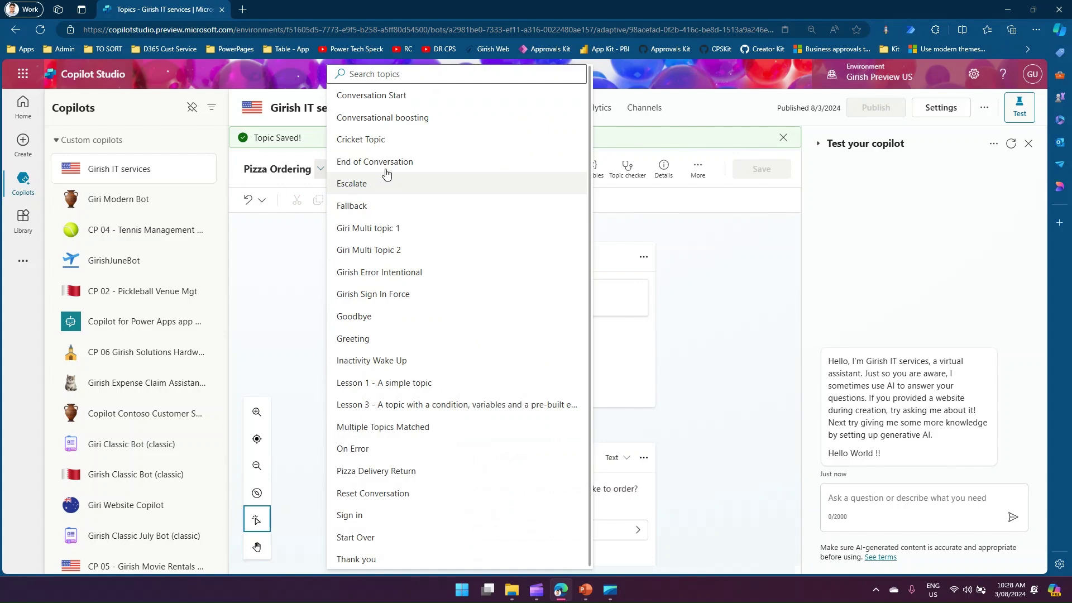
{"action": "left_click", "coordinate": [371, 141]}
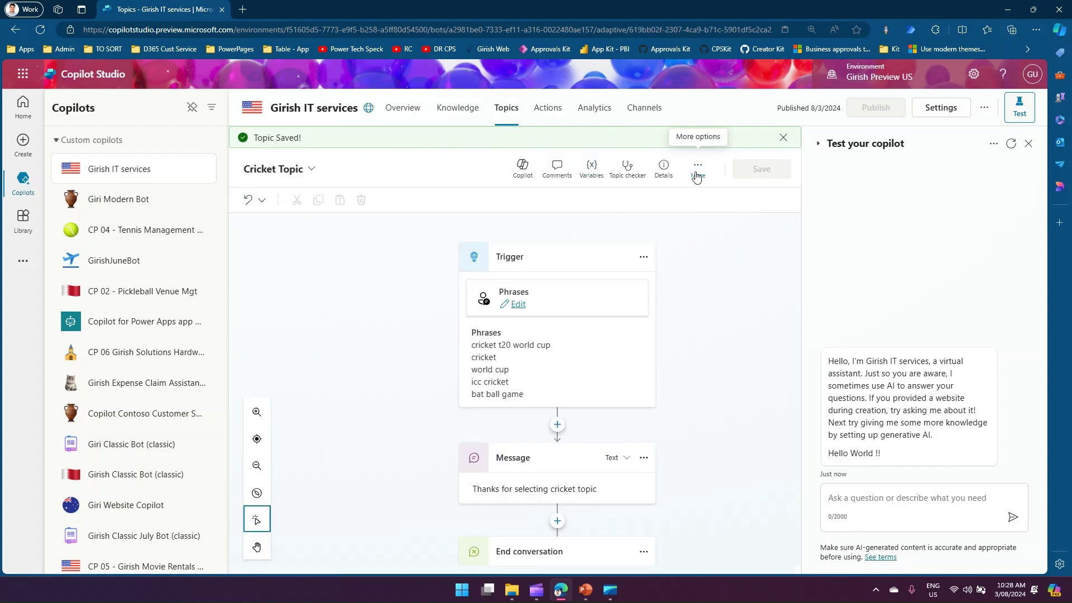
{"action": "left_click", "coordinate": [515, 305]}
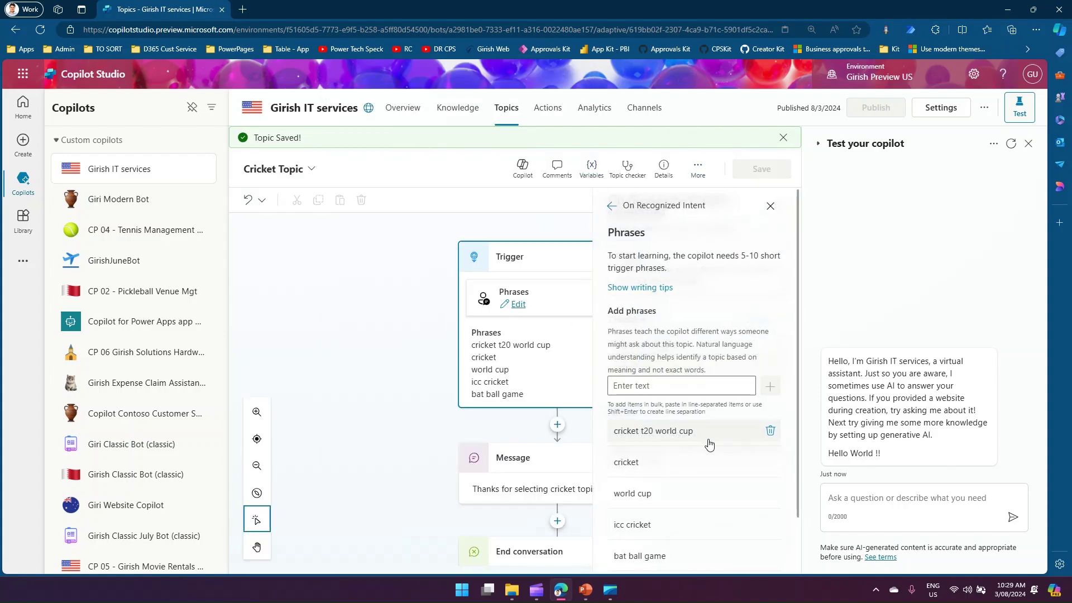
{"action": "left_click", "coordinate": [623, 530]}
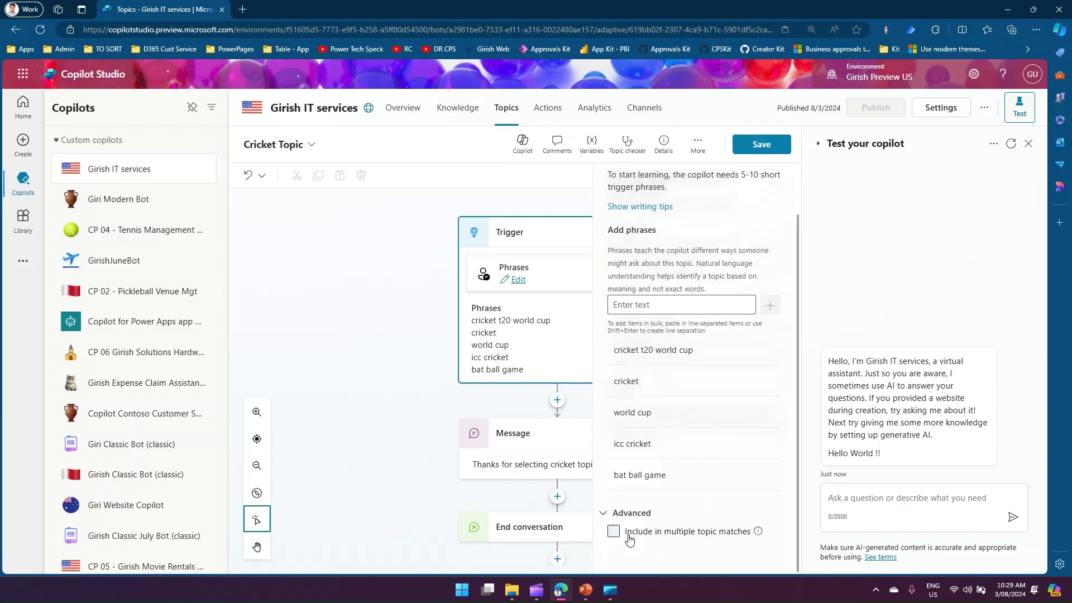
{"action": "left_click", "coordinate": [621, 532]}
{"action": "left_click", "coordinate": [772, 156]}
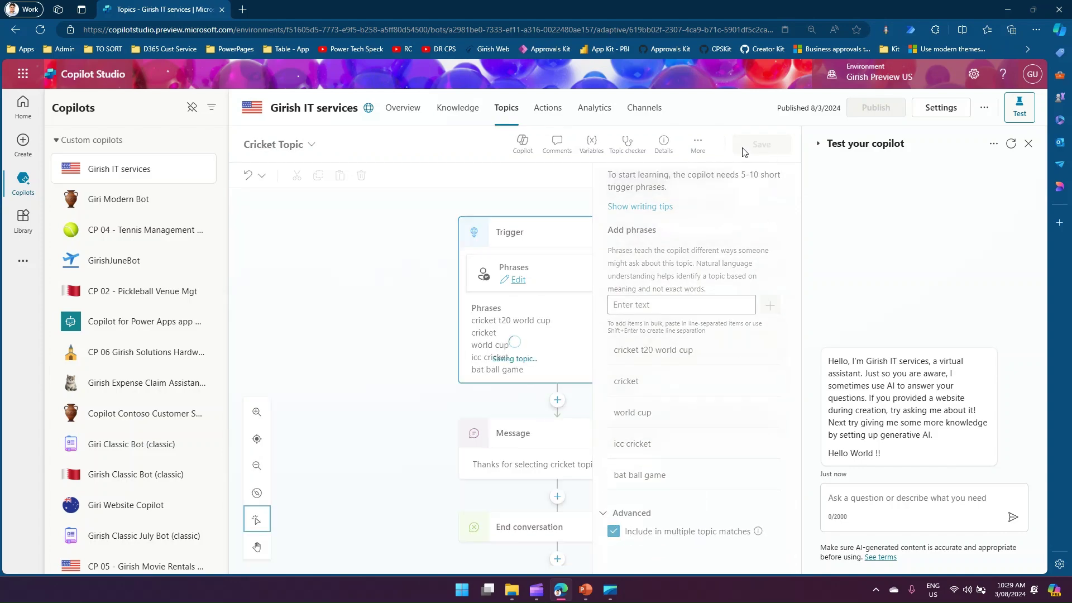
{"action": "left_click", "coordinate": [244, 9]}
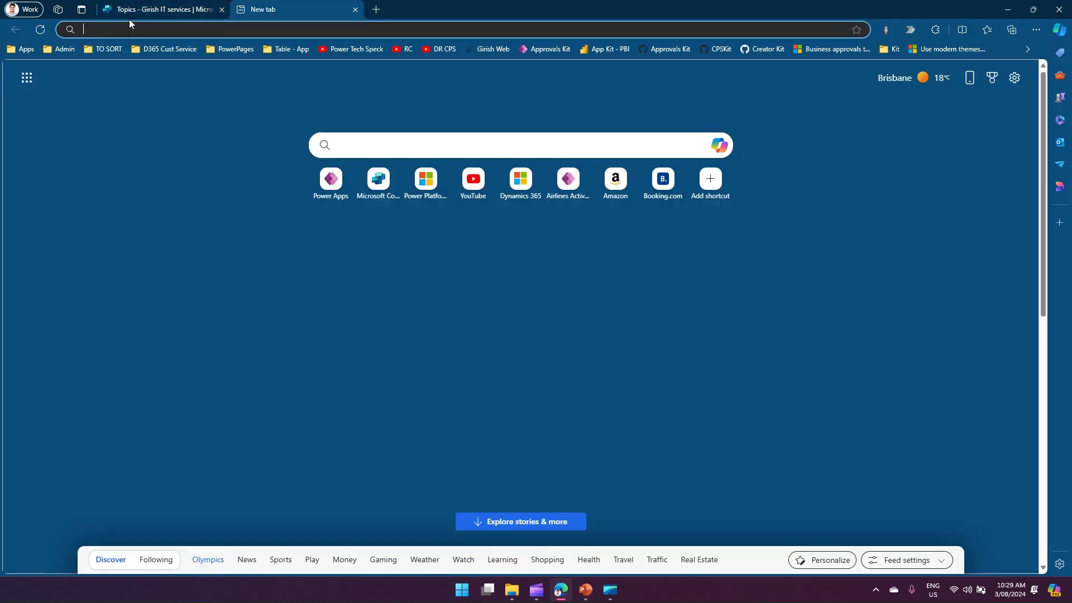
{"action": "left_click", "coordinate": [129, 17]}
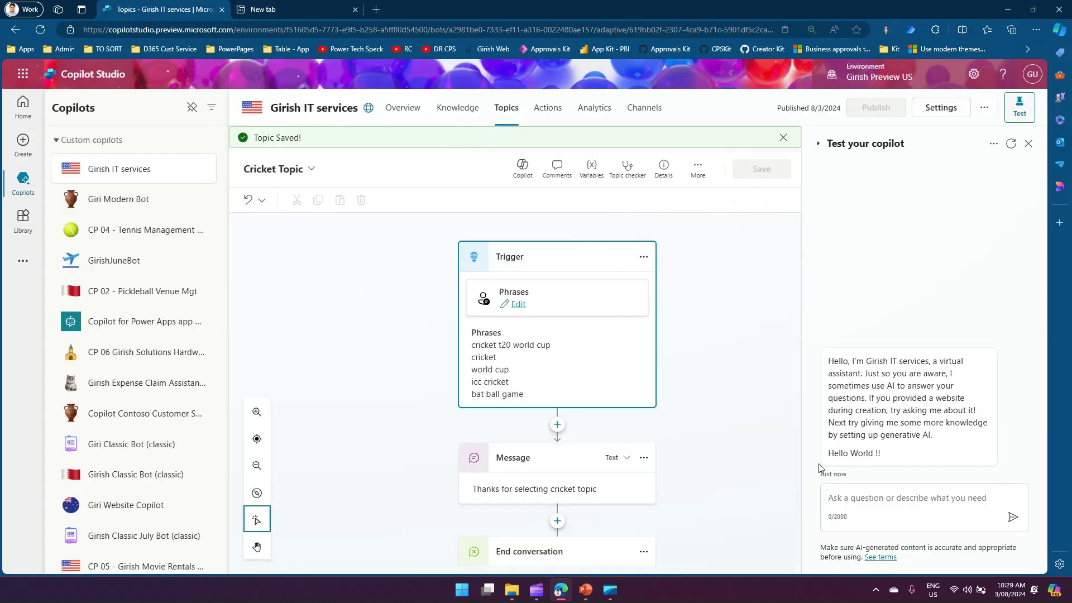
Open the On Error system topic and examine the error message node under All other conditions.
{"action": "left_click", "coordinate": [513, 110]}
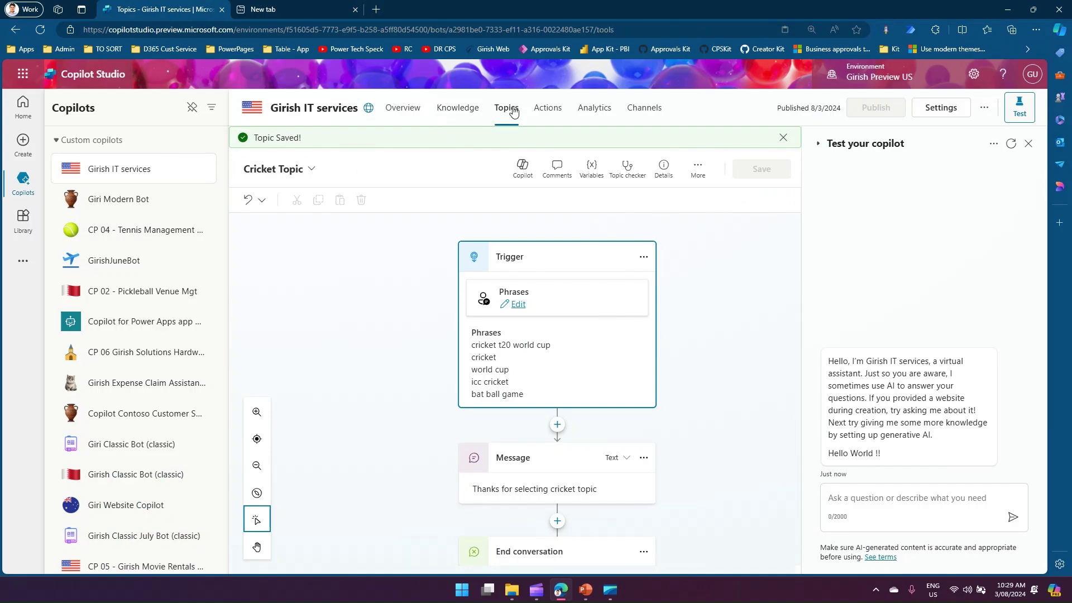
{"action": "left_click", "coordinate": [374, 204]}
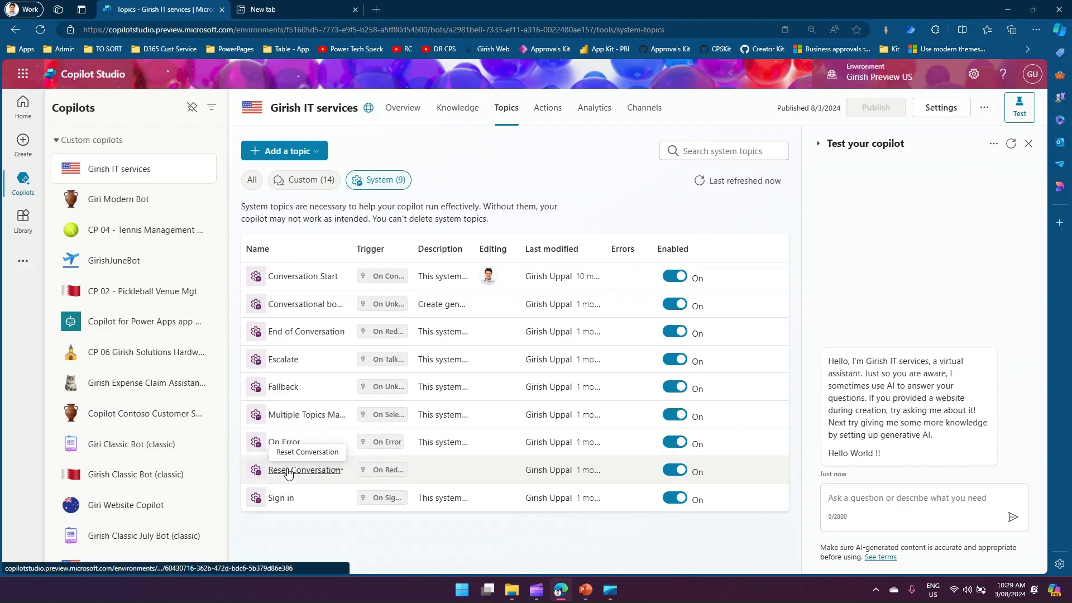
{"action": "left_click", "coordinate": [282, 442]}
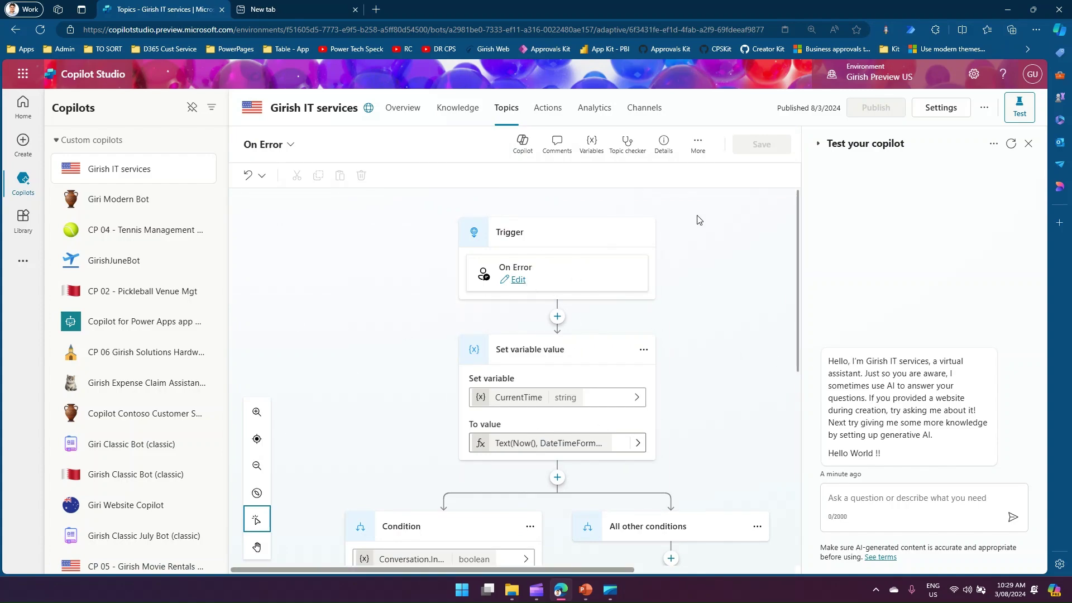
{"action": "scroll", "coordinate": [497, 357], "scroll_direction": "down", "scroll_amount": 2}
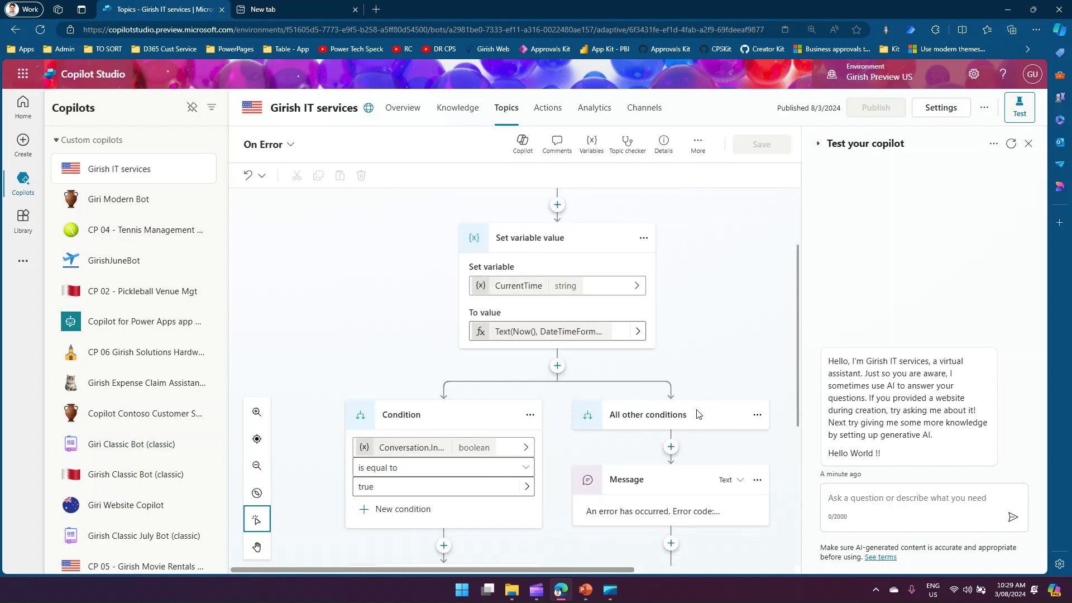
{"action": "left_click", "coordinate": [713, 511]}
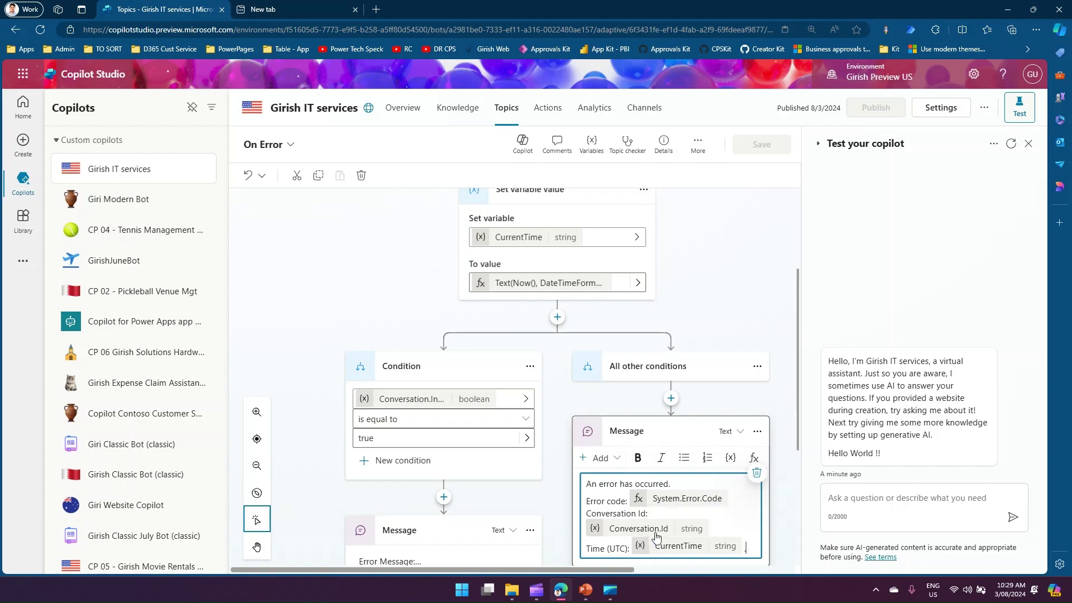
{"action": "scroll", "coordinate": [665, 525], "scroll_direction": "down", "scroll_amount": 2}
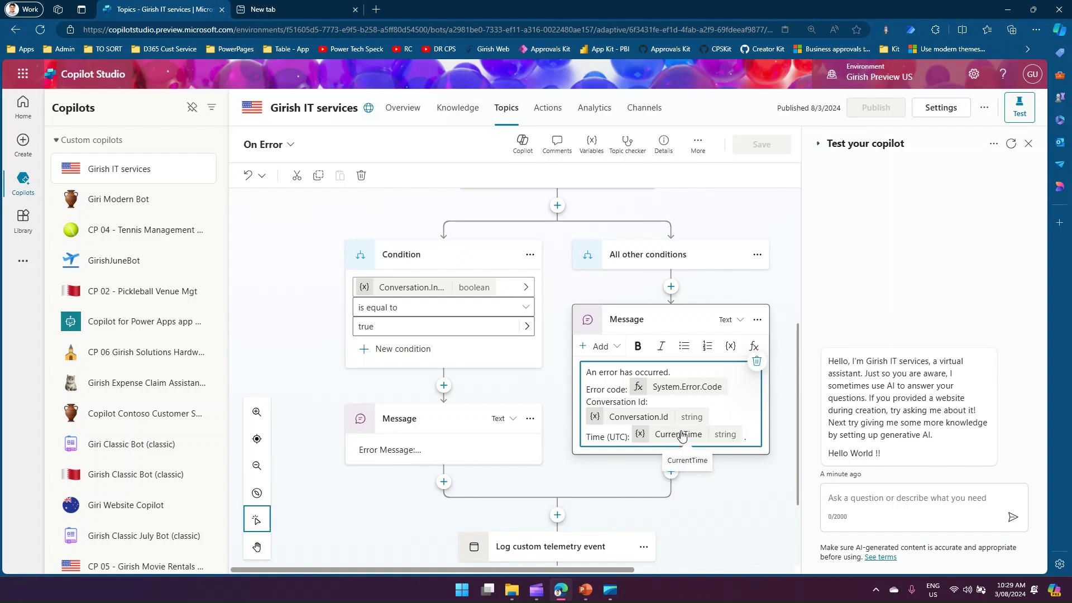
Examine the event name and logged properties of the Log custom telemetry event node in the On Error topic.
{"action": "scroll", "coordinate": [674, 448], "scroll_direction": "down", "scroll_amount": 2}
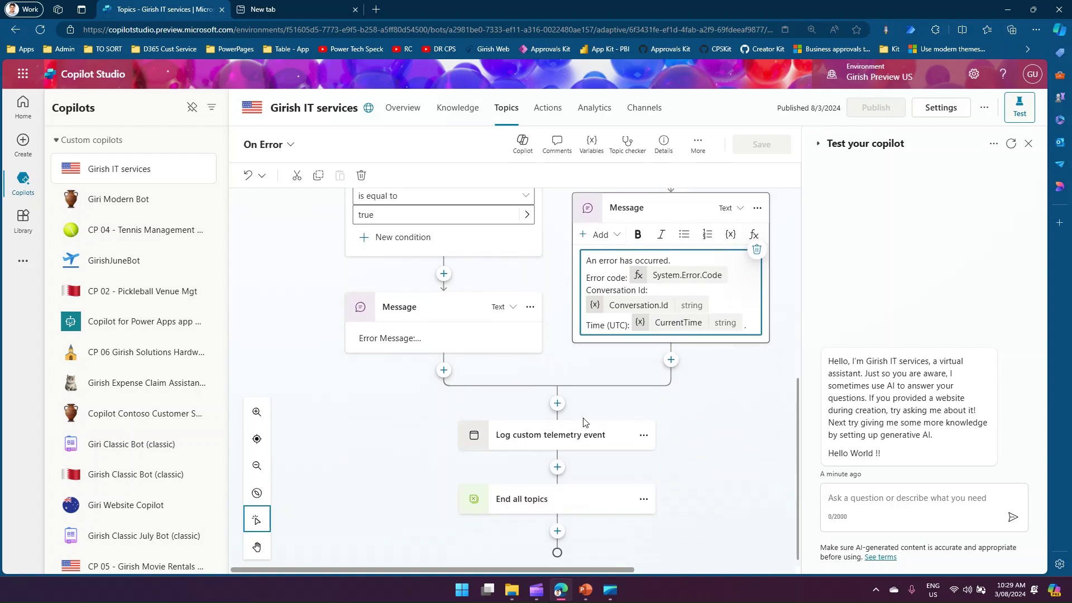
{"action": "left_click", "coordinate": [616, 438]}
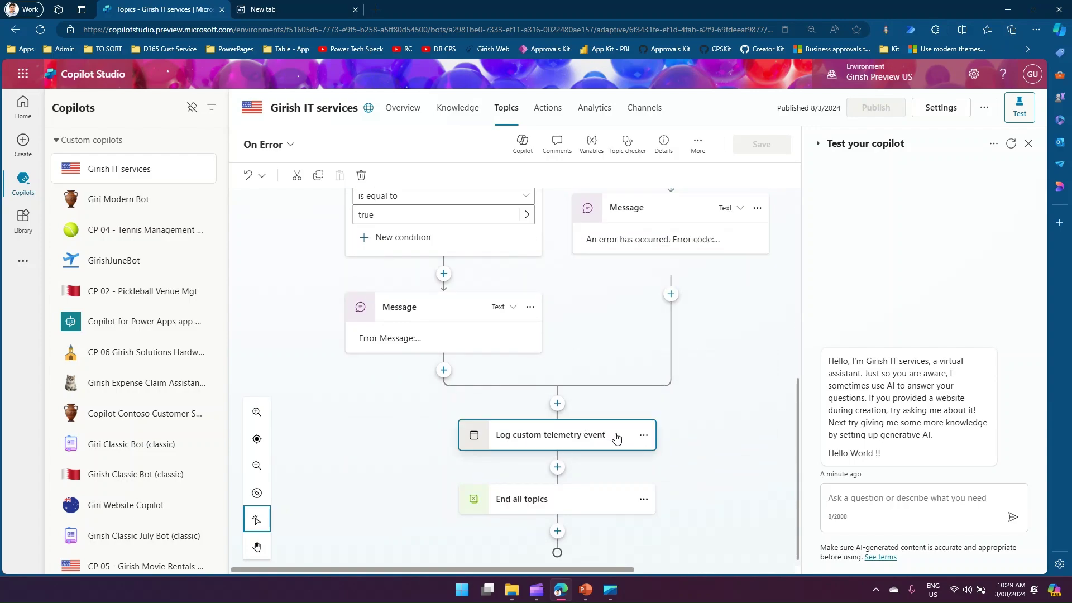
{"action": "left_click", "coordinate": [643, 435]}
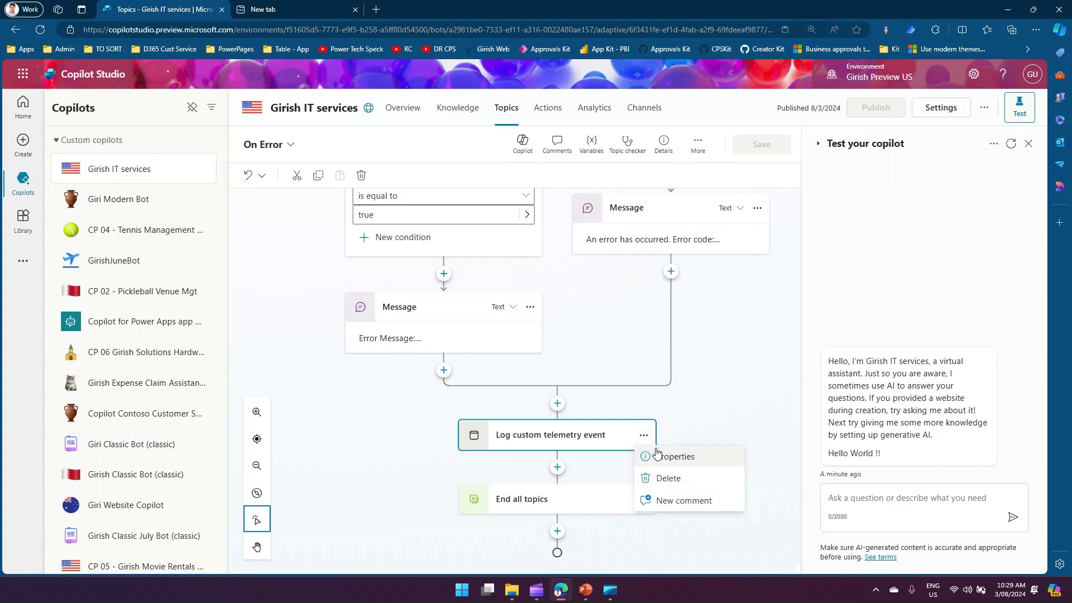
{"action": "left_click", "coordinate": [657, 456]}
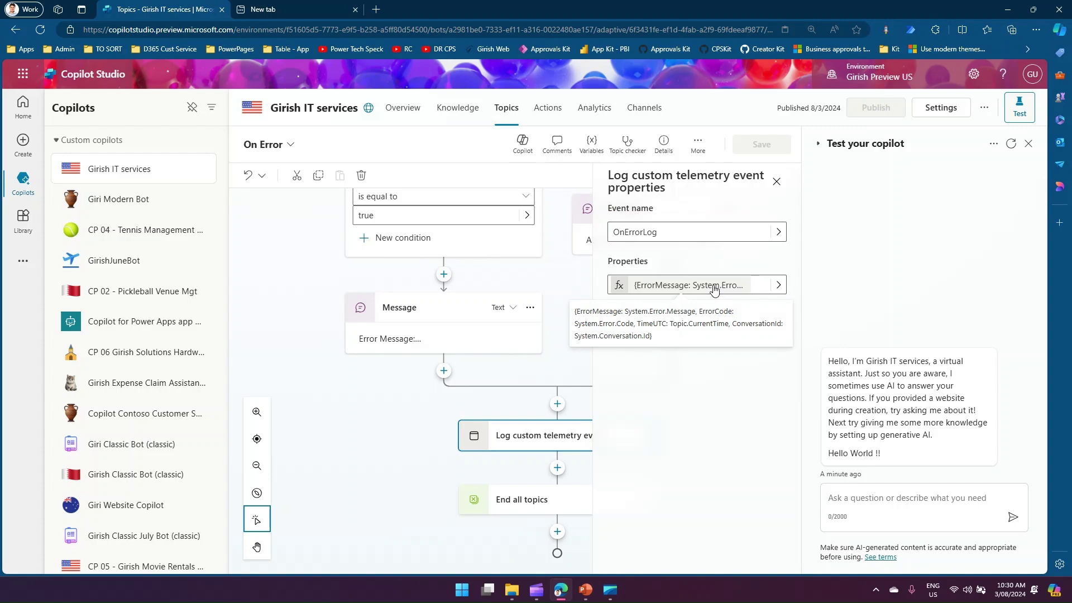
{"action": "left_click", "coordinate": [415, 464]}
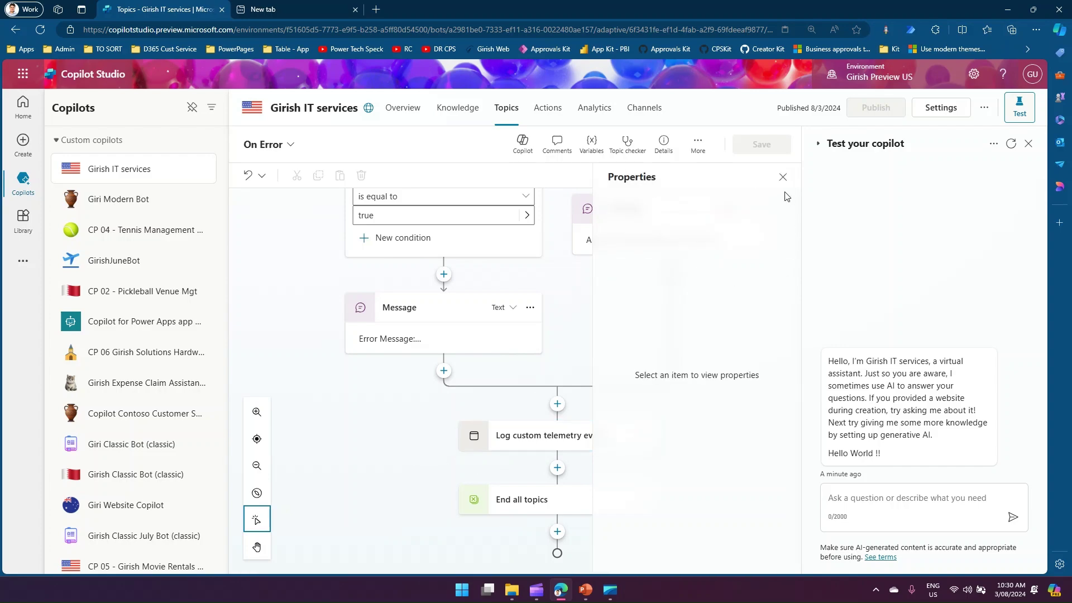
{"action": "left_click", "coordinate": [783, 178]}
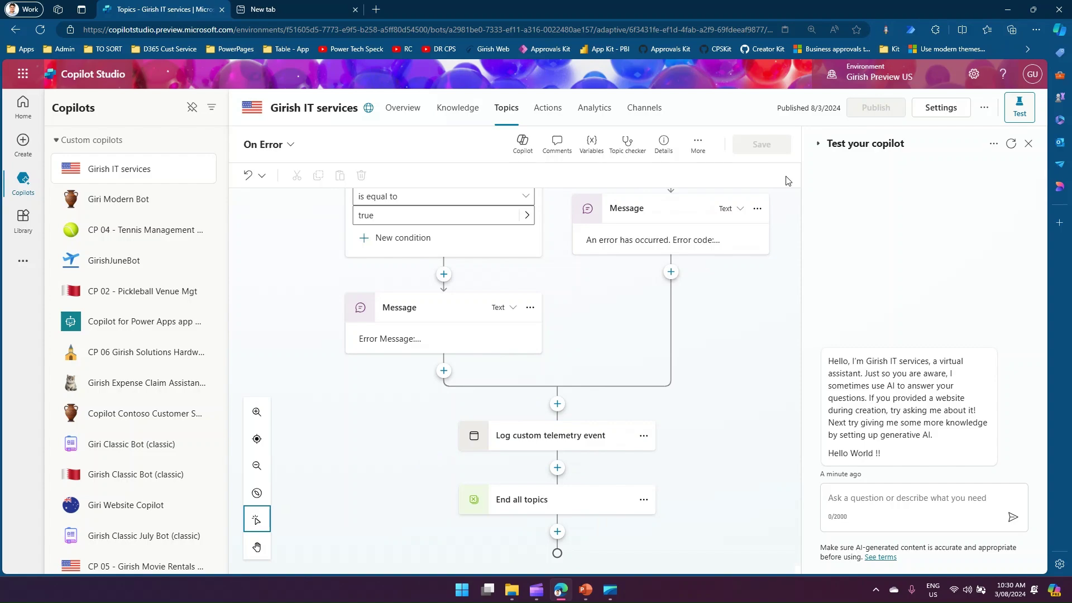
Open the Sign in system topic and examine its trigger and SignInReason condition.
{"action": "left_click", "coordinate": [507, 109]}
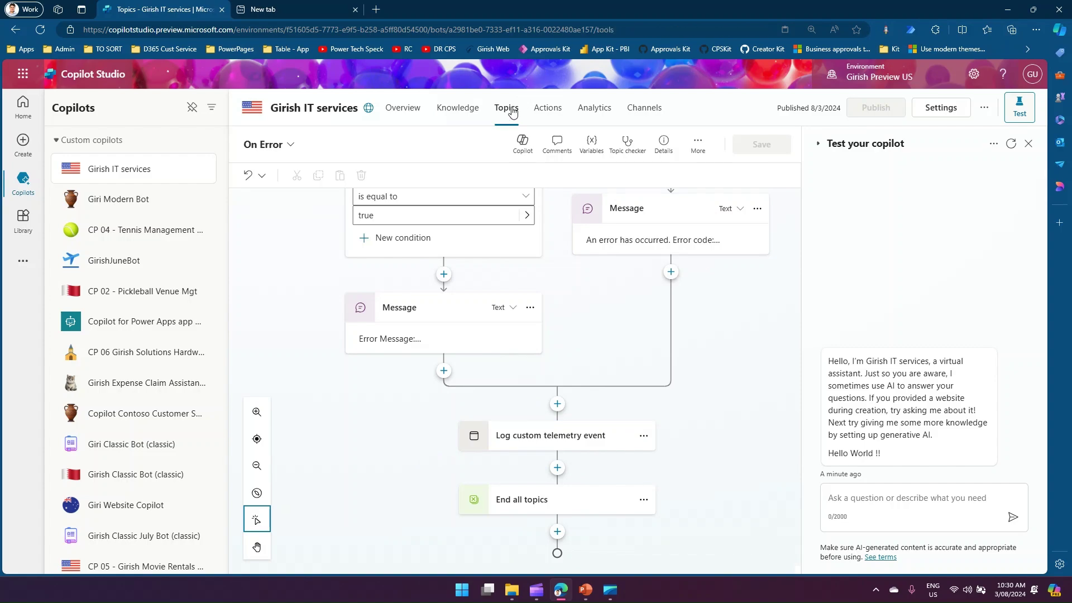
{"action": "left_click", "coordinate": [367, 180]}
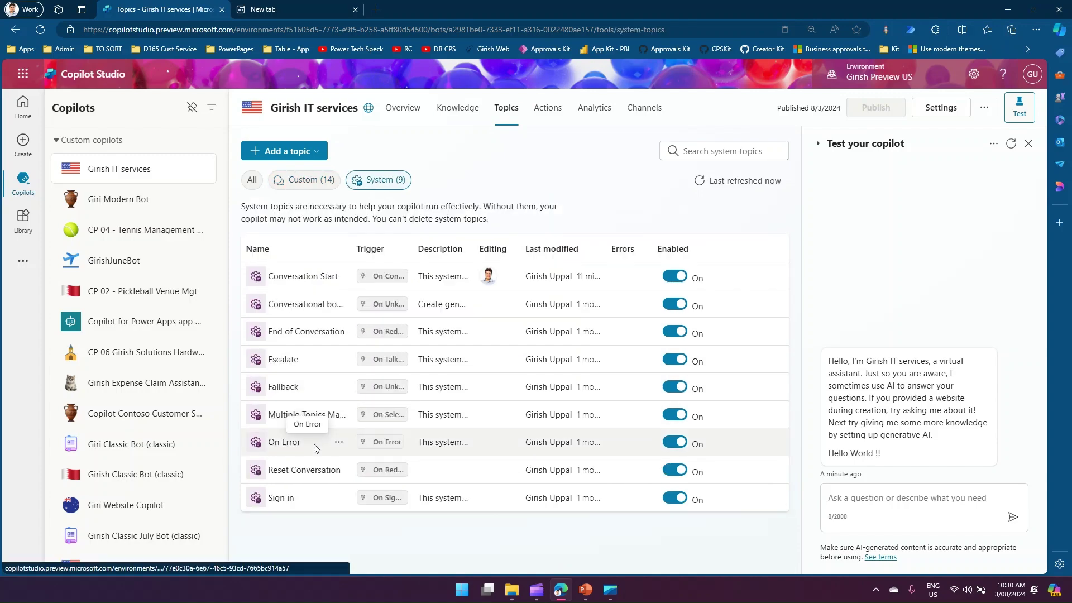
{"action": "left_click", "coordinate": [280, 498]}
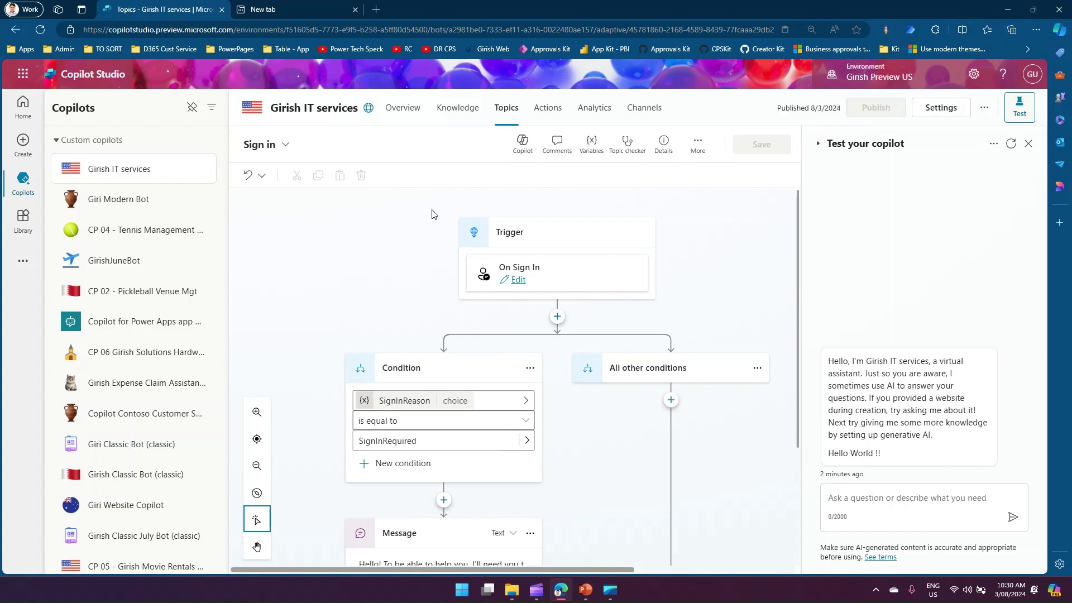
{"action": "left_click", "coordinate": [125, 176]}
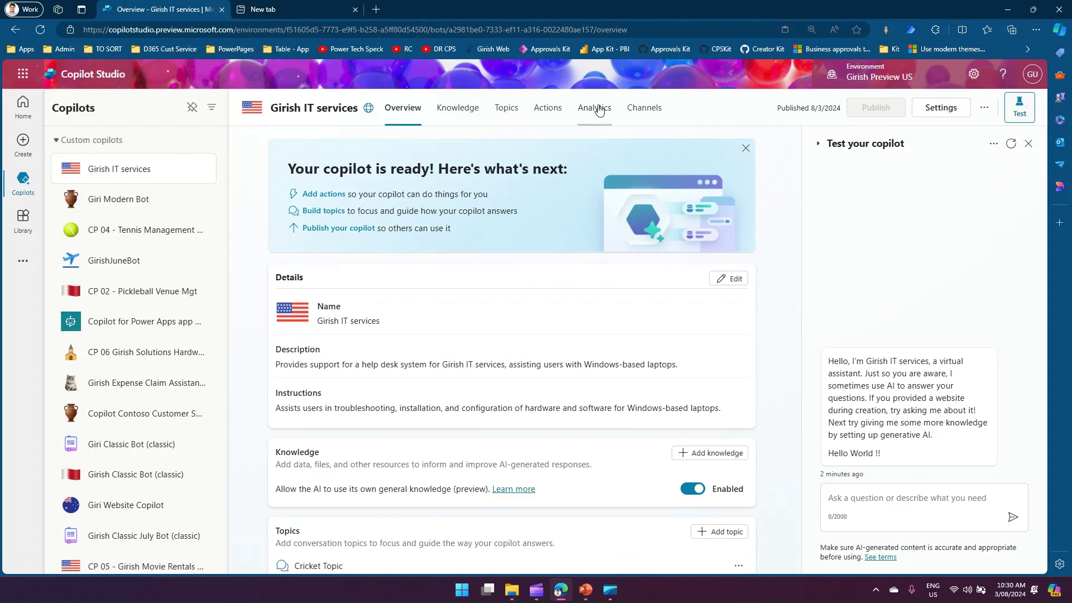
Create a new blank custom topic named DemoAuth.
{"action": "left_click", "coordinate": [506, 111]}
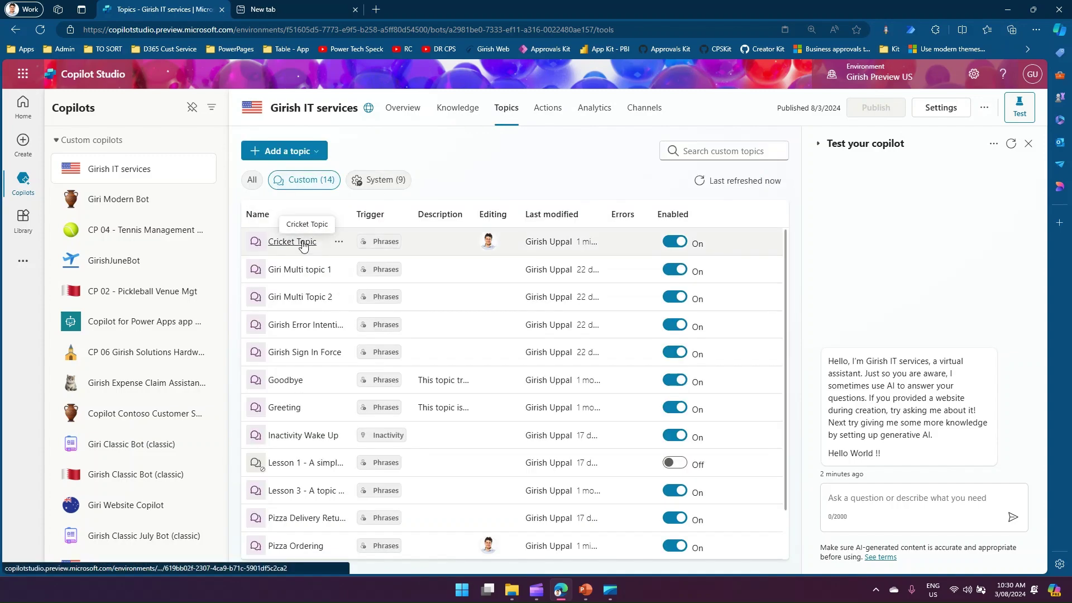
{"action": "left_click", "coordinate": [286, 151]}
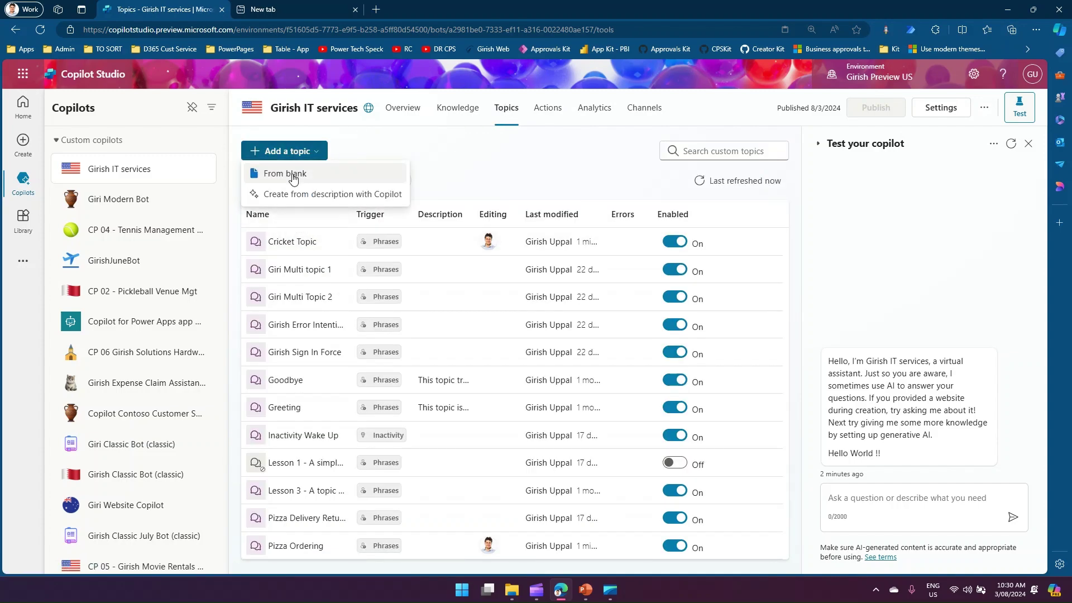
{"action": "left_click", "coordinate": [307, 175]}
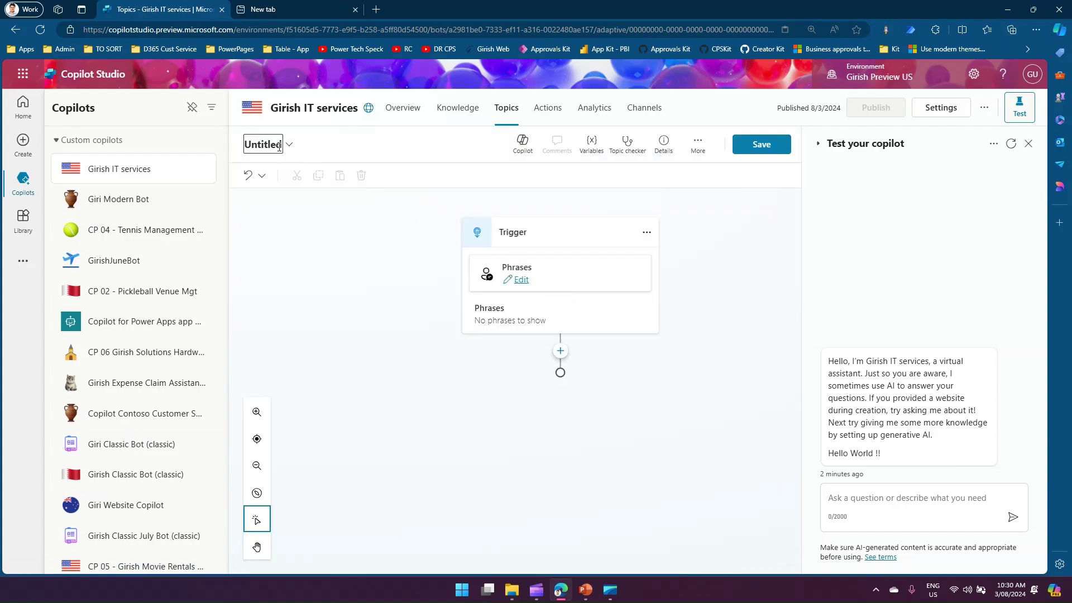
{"action": "left_click", "coordinate": [280, 145]}
{"action": "type", "text": "DemoAuth"}
{"action": "left_click", "coordinate": [361, 226]}
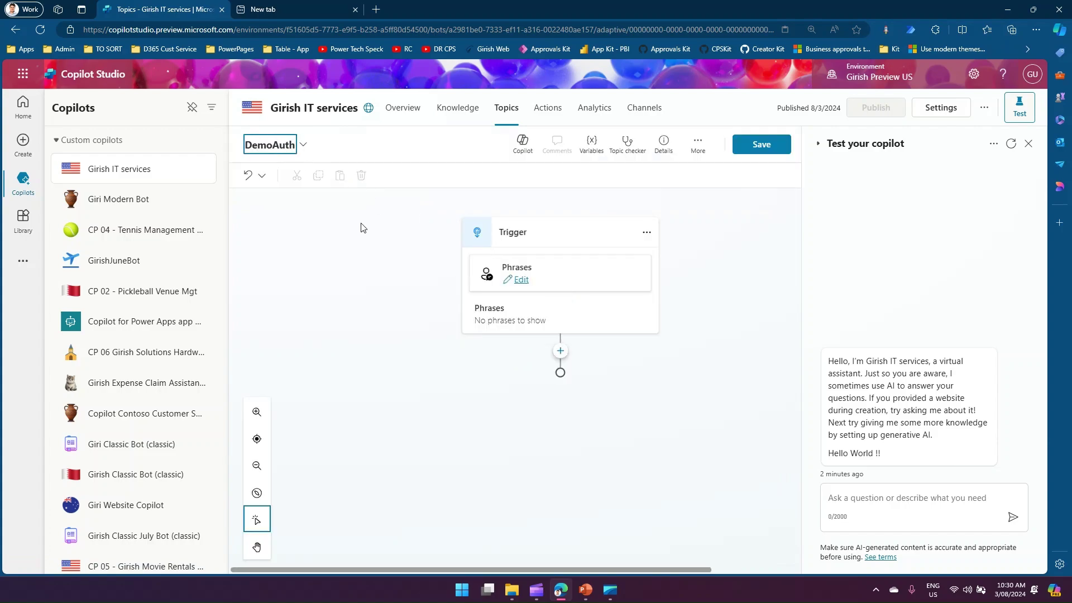
Add "demo auth" as a trigger phrase of the DemoAuth topic and save the topic.
{"action": "left_click", "coordinate": [520, 280]}
{"action": "left_click", "coordinate": [645, 353]}
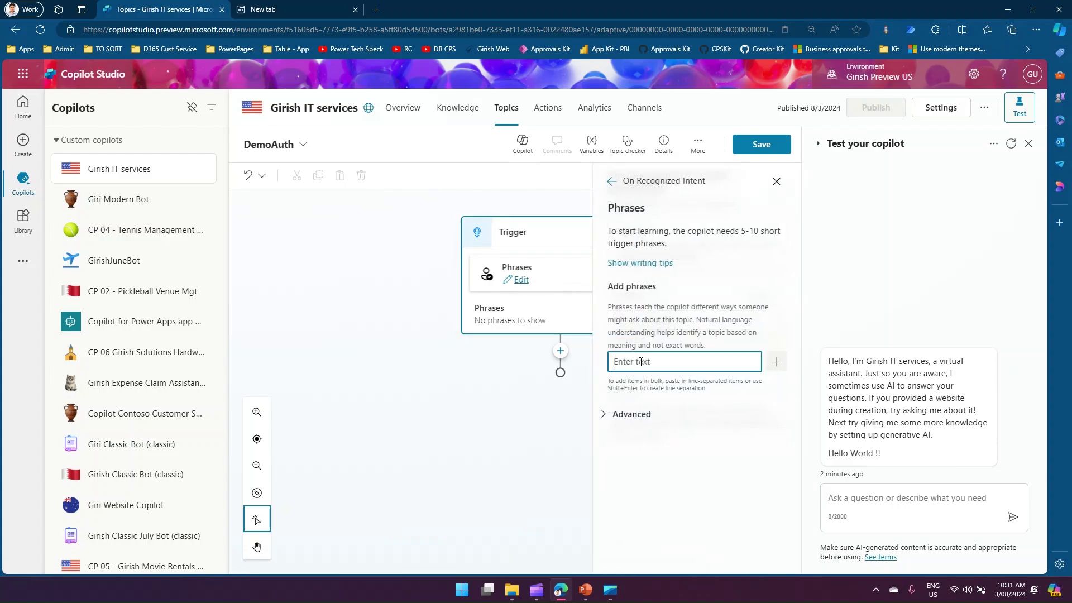
{"action": "type", "text": "demo auth"}
{"action": "key", "text": "Return"}
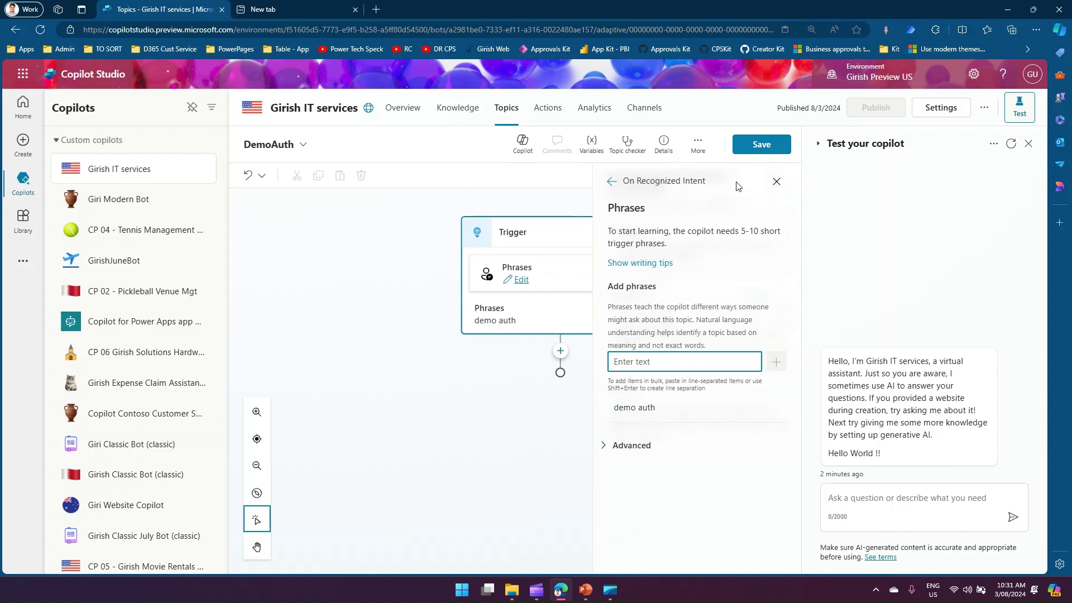
{"action": "left_click", "coordinate": [611, 181]}
{"action": "left_click", "coordinate": [560, 353]}
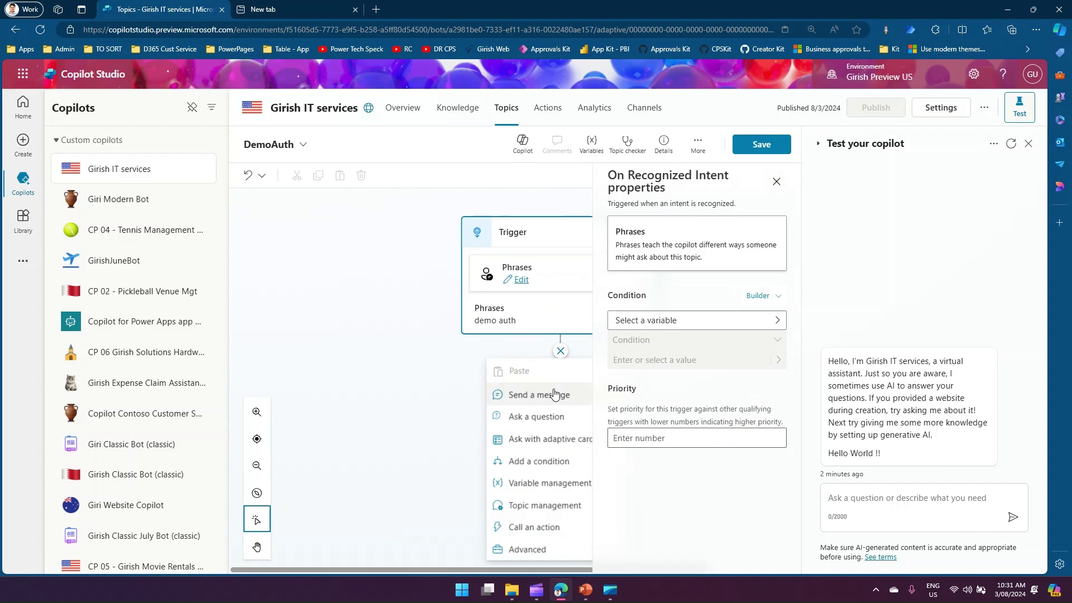
{"action": "left_click", "coordinate": [780, 148]}
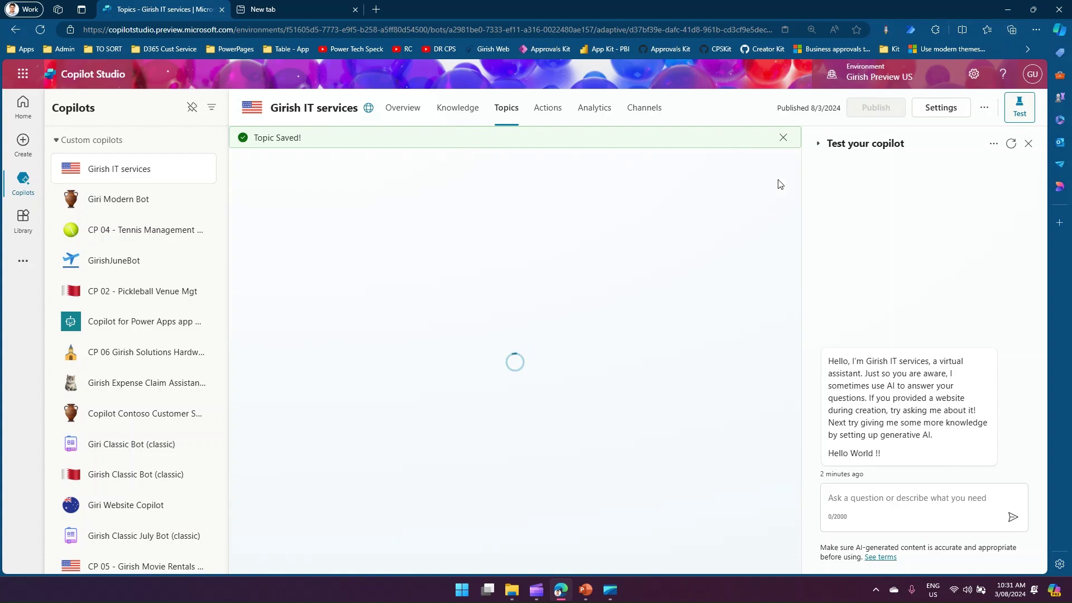
{"action": "left_click", "coordinate": [560, 376]}
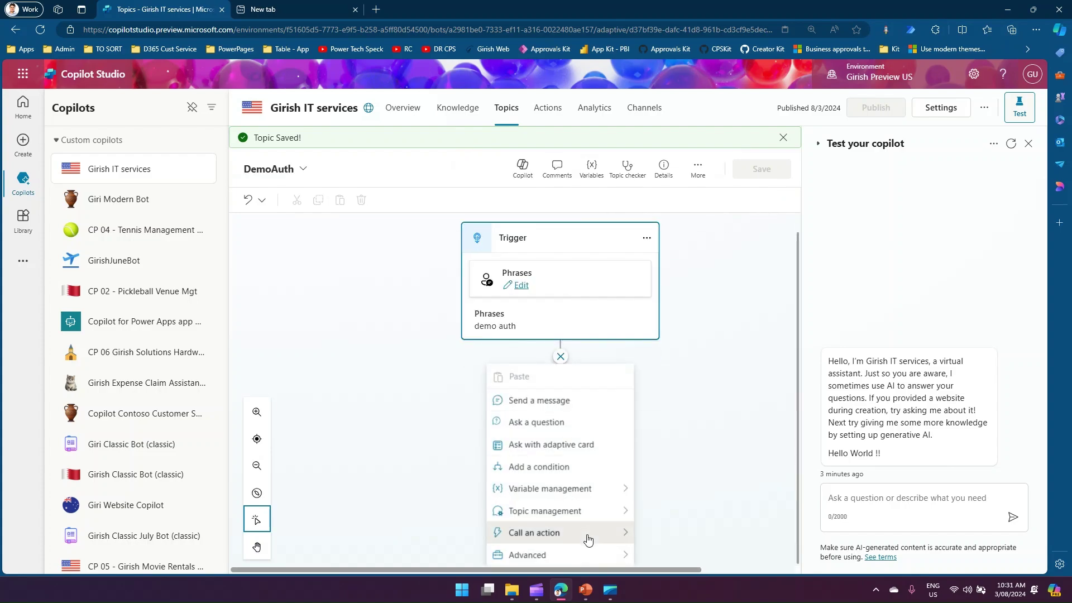
{"action": "left_click", "coordinate": [588, 553]}
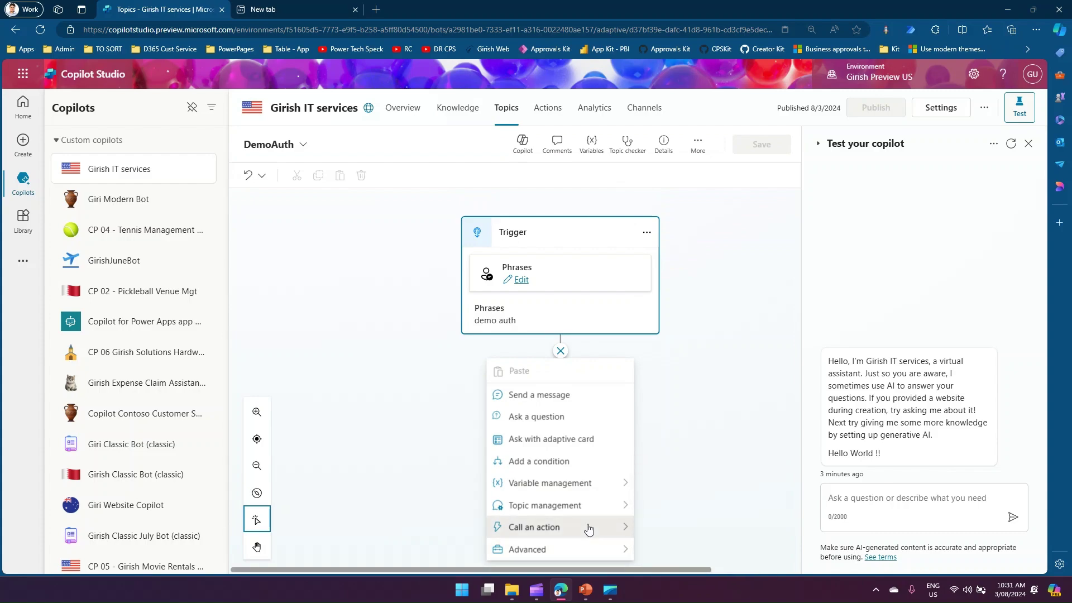
{"action": "mouse_move", "coordinate": [588, 530]}
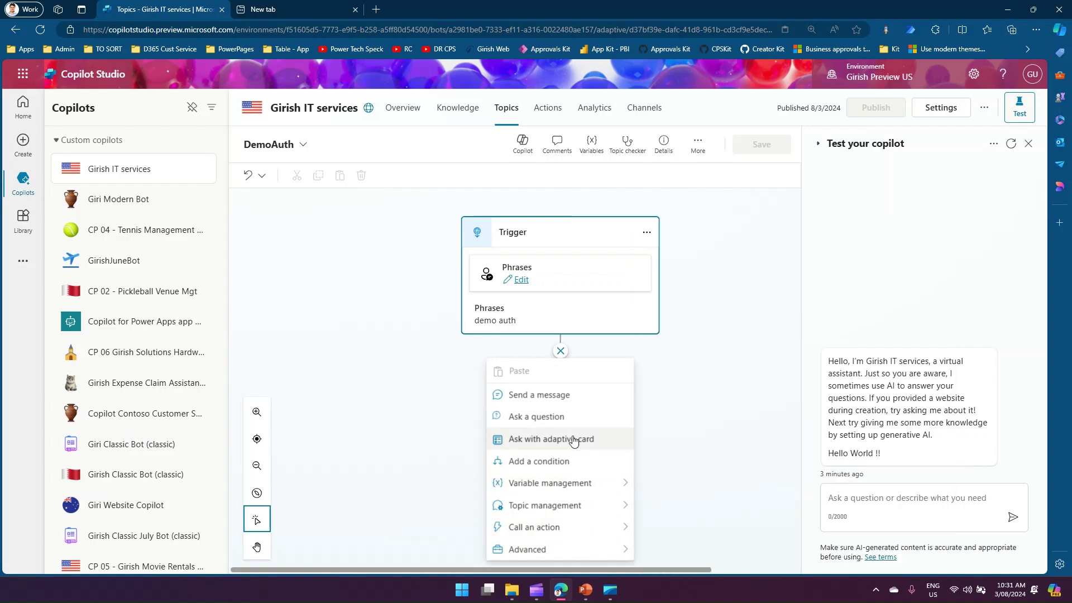
{"action": "left_click", "coordinate": [681, 343]}
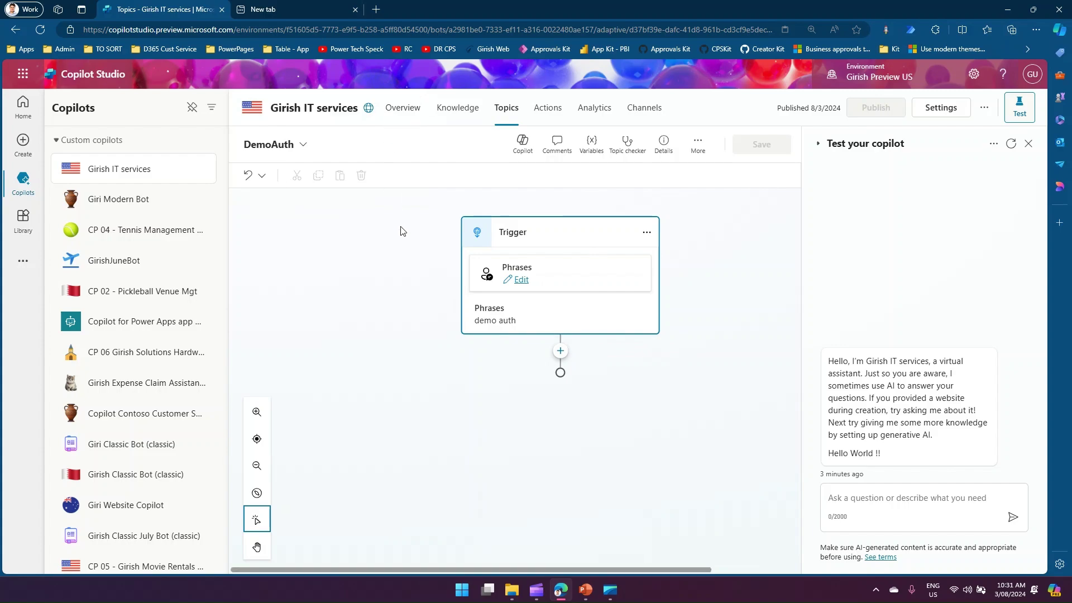
Add a redirect to the Sign in system topic below the DemoAuth trigger and save the topic.
{"action": "left_click", "coordinate": [560, 350]}
{"action": "mouse_move", "coordinate": [605, 508]}
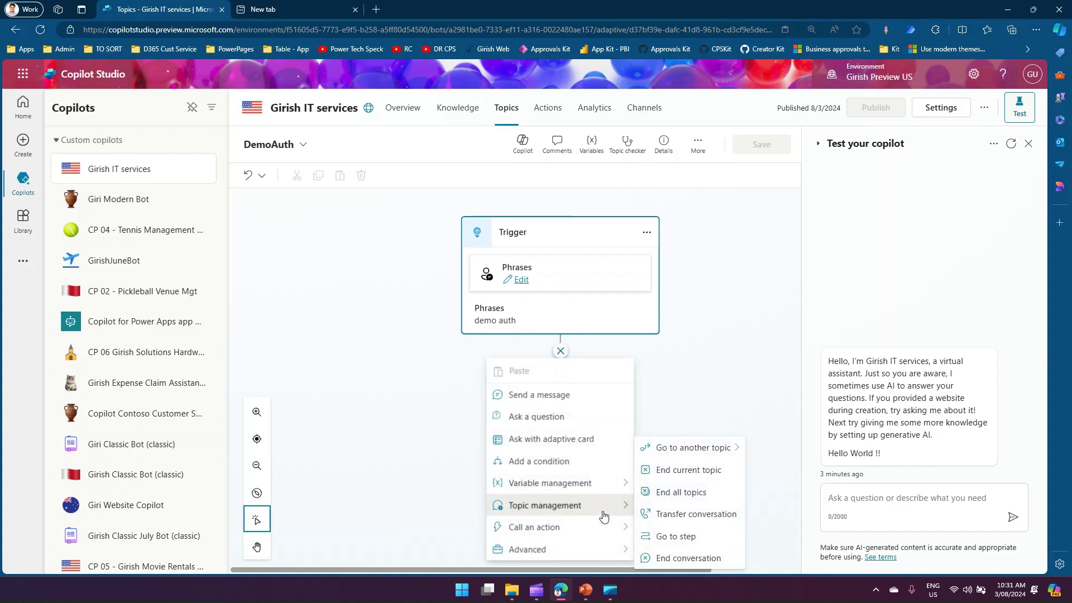
{"action": "left_click", "coordinate": [681, 450]}
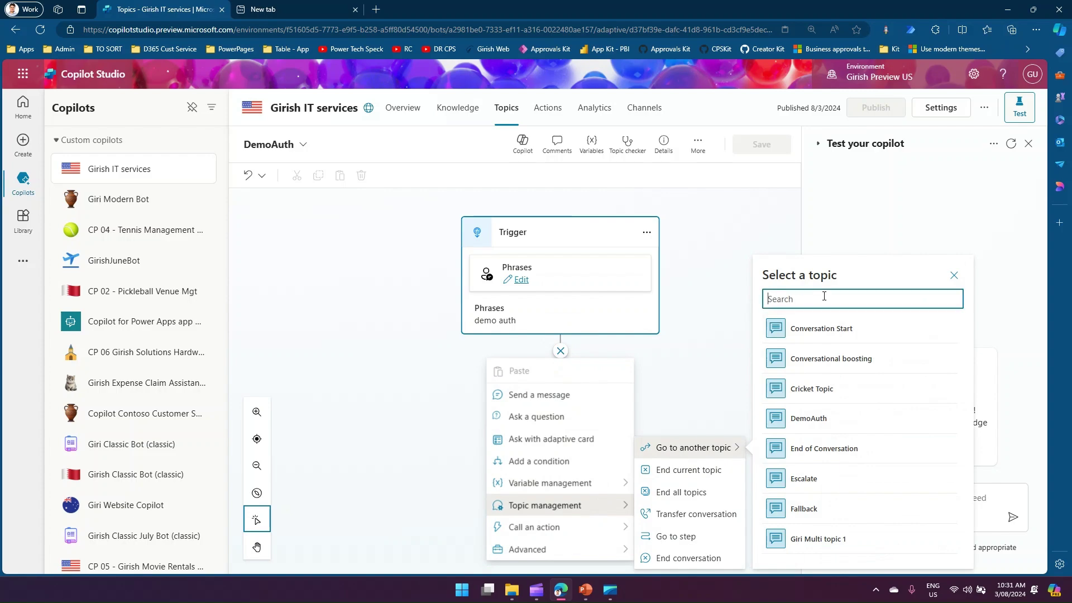
{"action": "type", "text": "sign"}
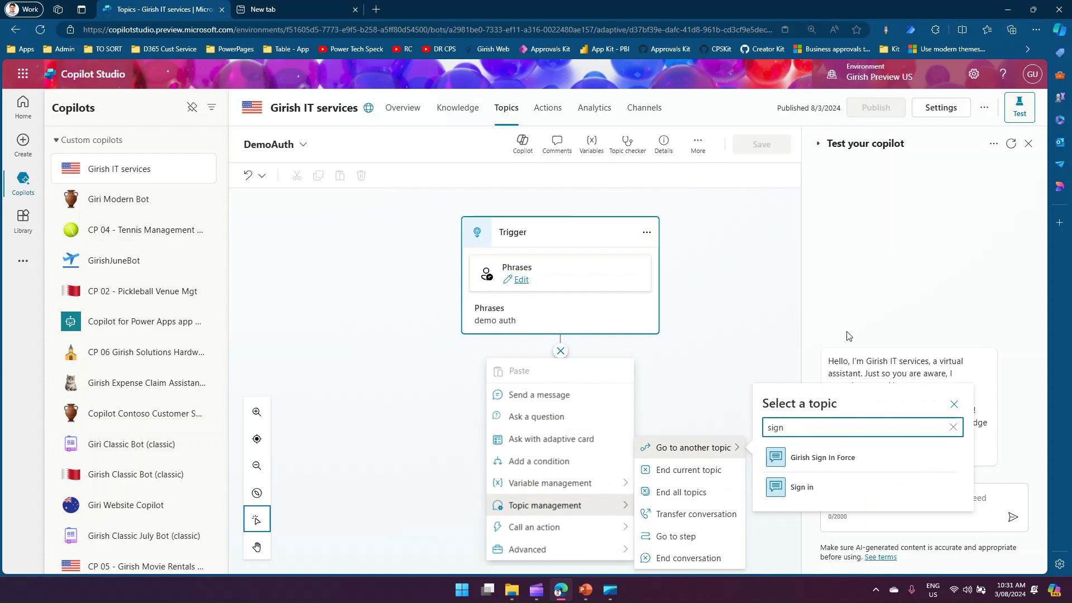
{"action": "left_click", "coordinate": [800, 490]}
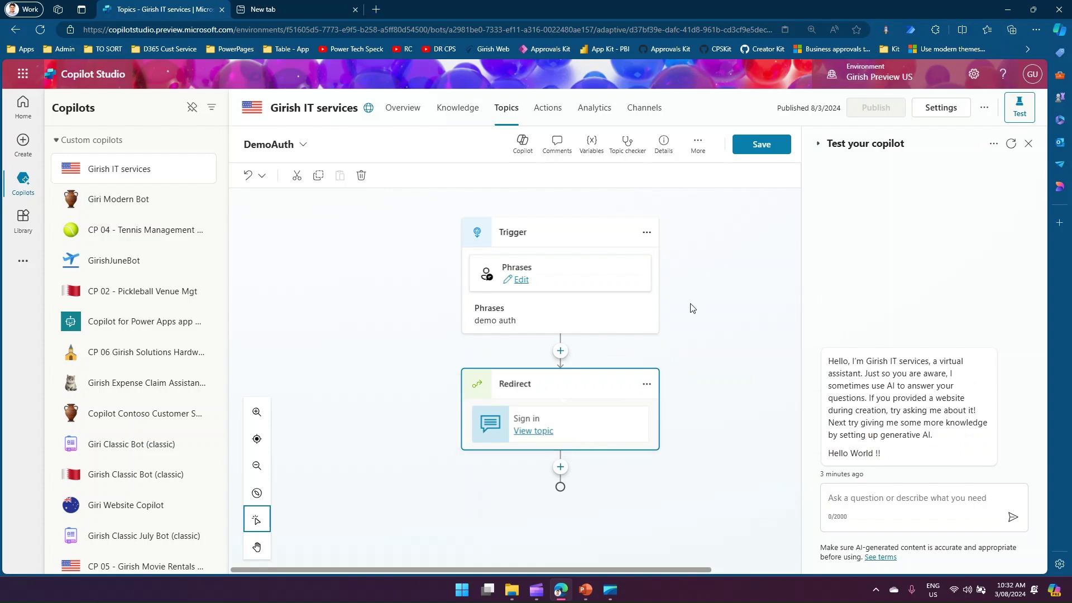
{"action": "left_click", "coordinate": [764, 153]}
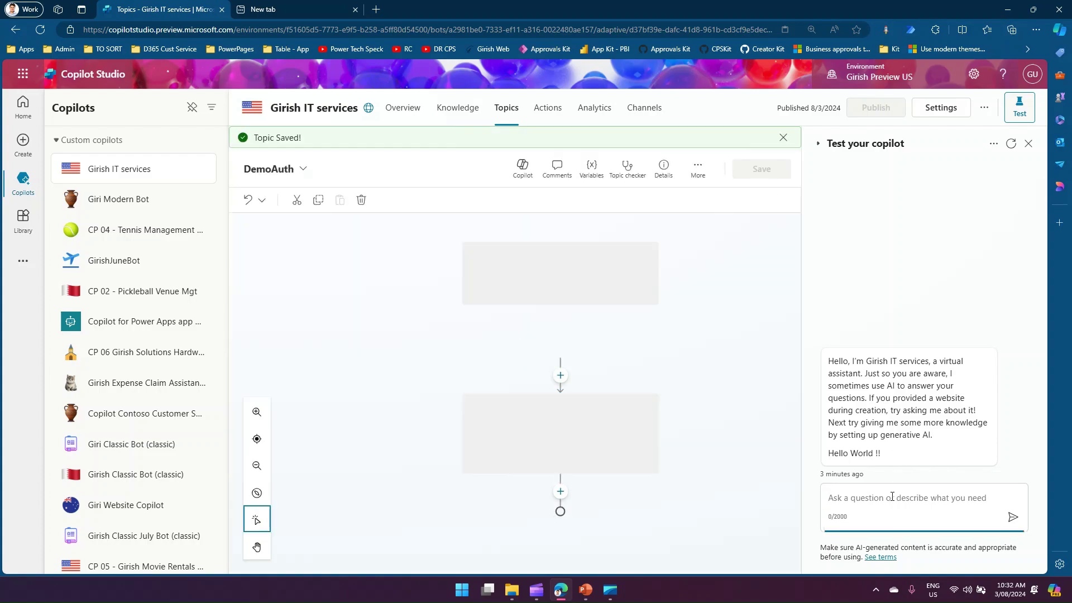
Test the DemoAuth topic by sending "demo auth" to the copilot in the test chat.
{"action": "left_click", "coordinate": [892, 497]}
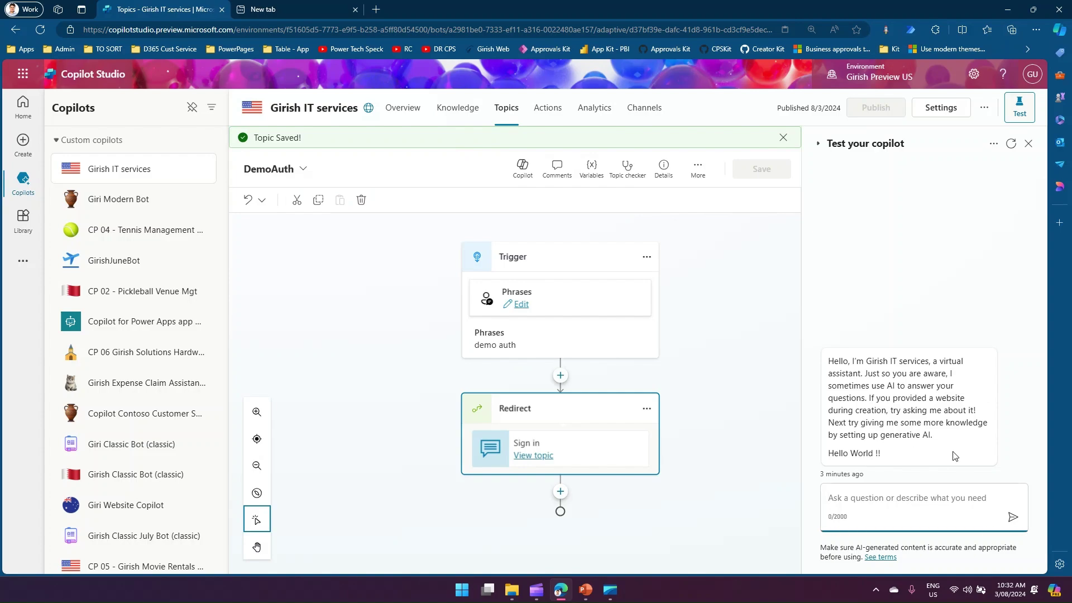
{"action": "type", "text": "demo auth"}
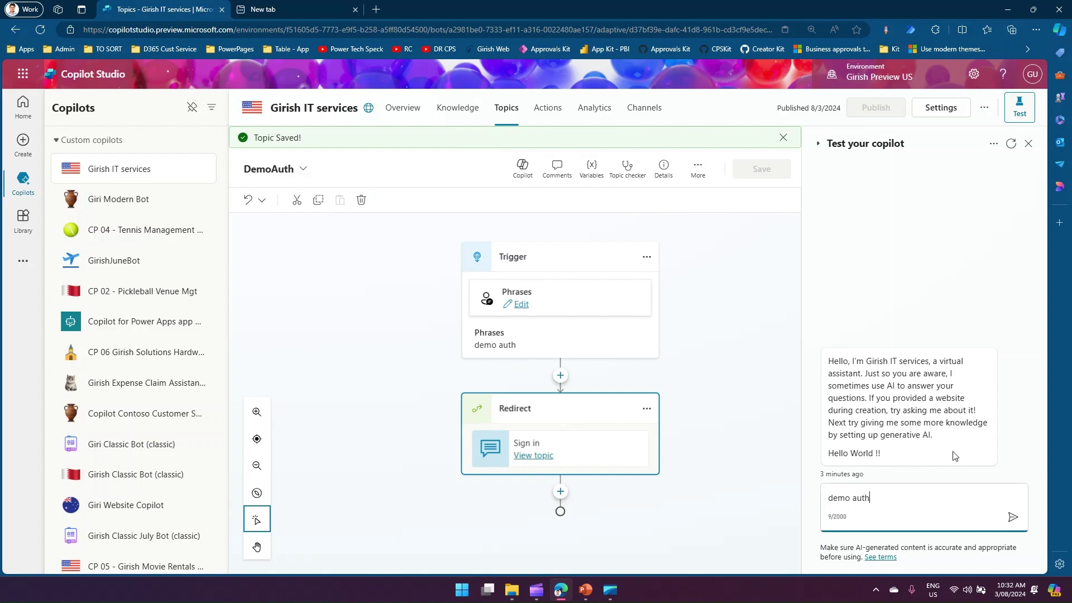
{"action": "key", "text": "Return"}
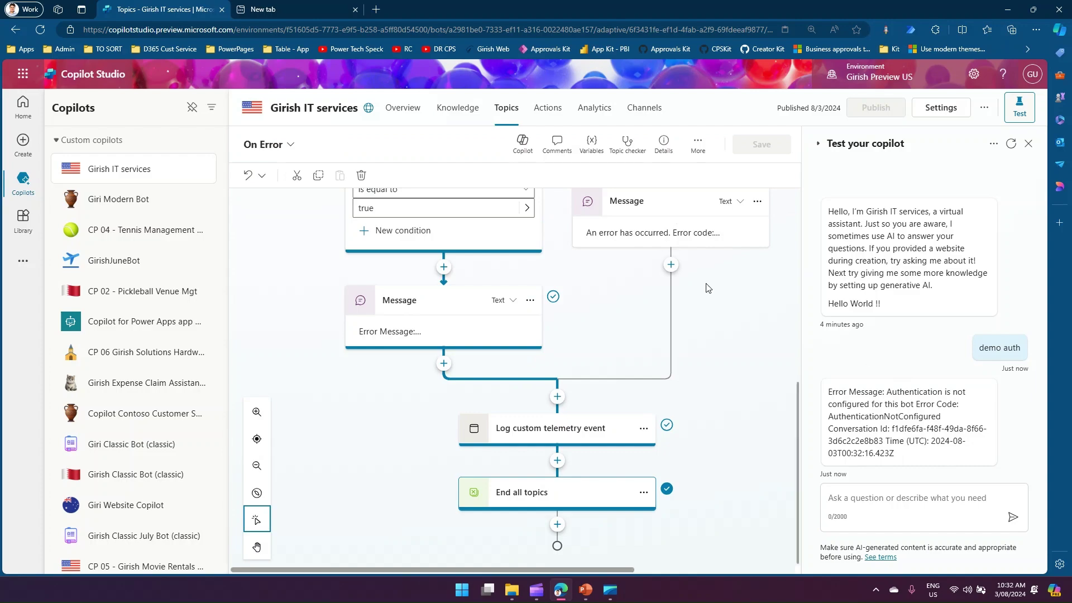
Set the copilot's authentication to Microsoft Entra ID authentication in Teams and Power Apps, save it, and close the settings.
{"action": "left_click", "coordinate": [939, 109]}
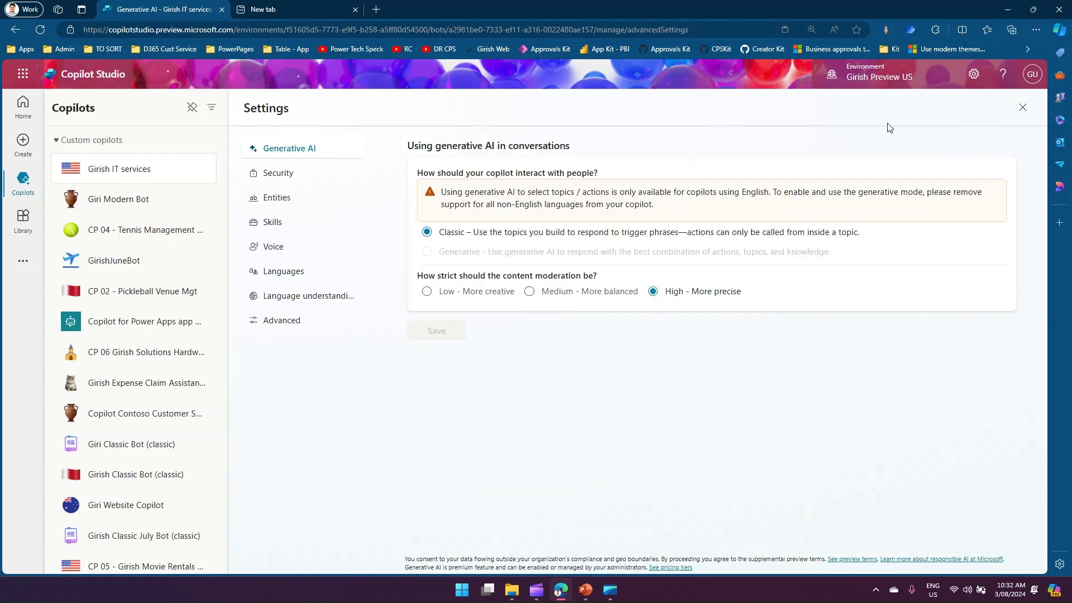
{"action": "left_click", "coordinate": [286, 183]}
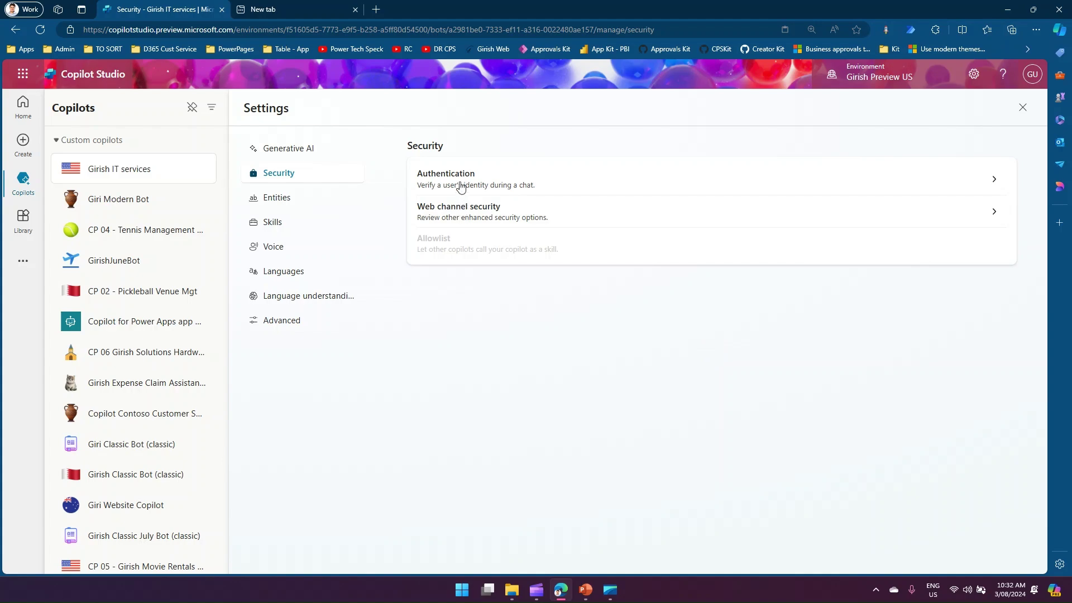
{"action": "left_click", "coordinate": [461, 185]}
{"action": "left_click", "coordinate": [468, 267]}
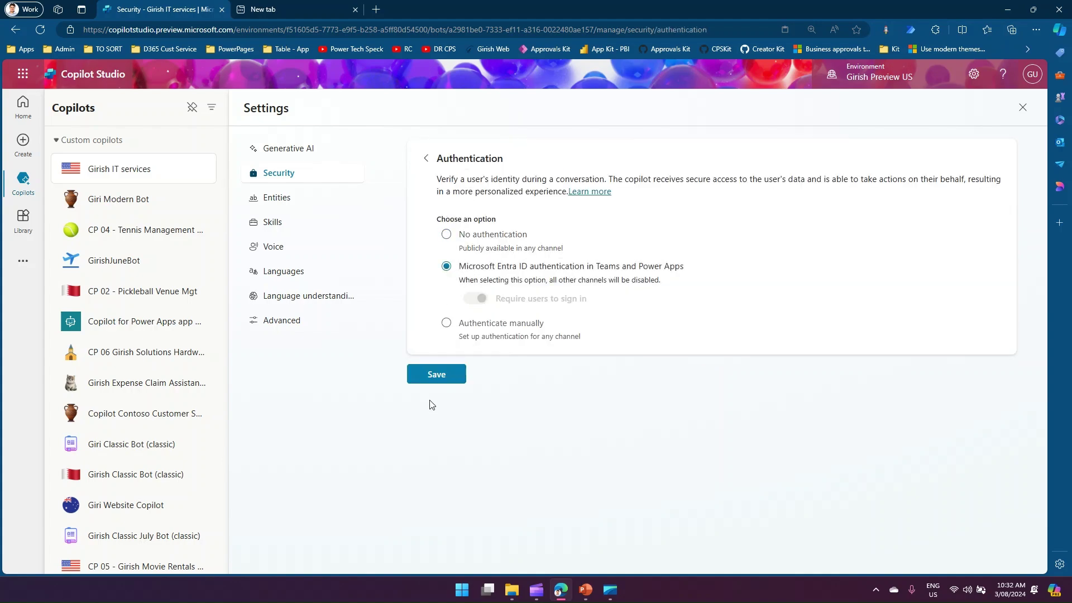
{"action": "left_click", "coordinate": [436, 373]}
{"action": "left_click", "coordinate": [599, 414]}
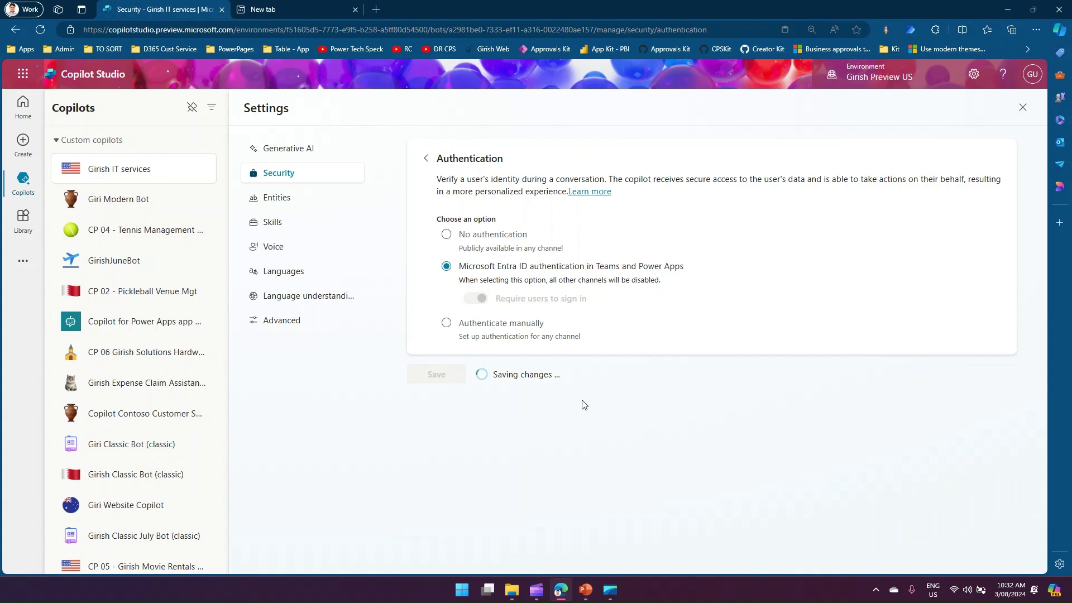
{"action": "left_click", "coordinate": [1023, 108]}
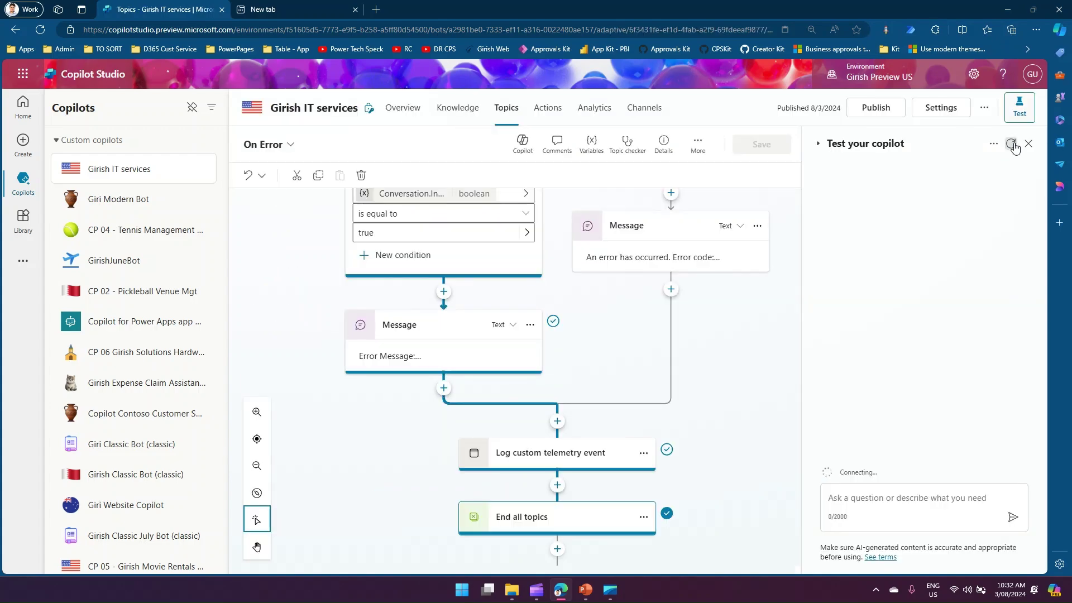
Retest the DemoAuth topic by sending "demo auth" to the copilot in the restarted test chat.
{"action": "left_click", "coordinate": [917, 497]}
{"action": "type", "text": "demo aut"}
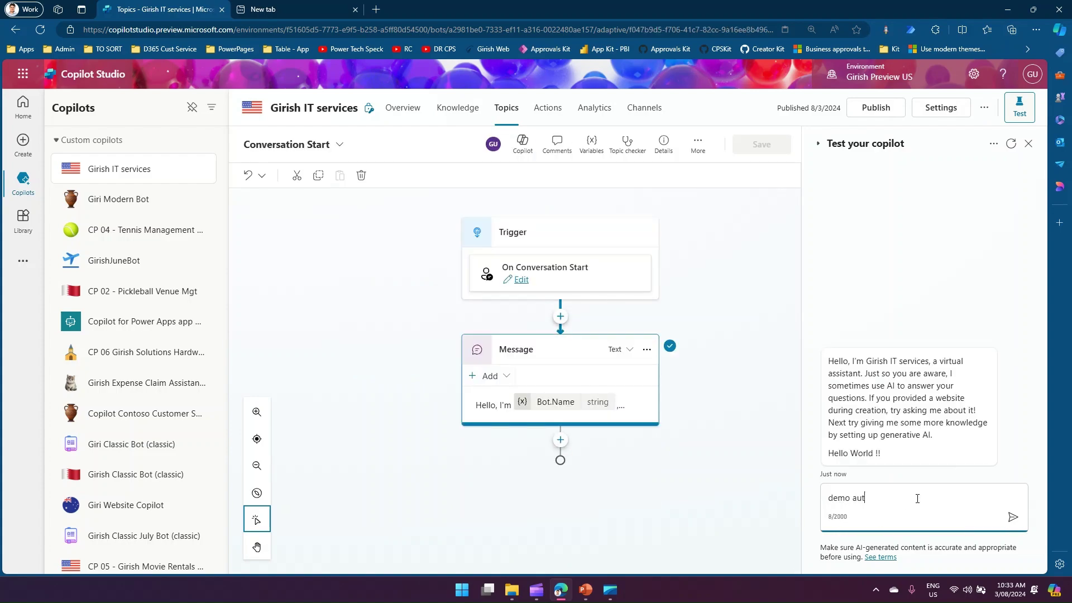
{"action": "type", "text": "h"}
{"action": "key", "text": "Return"}
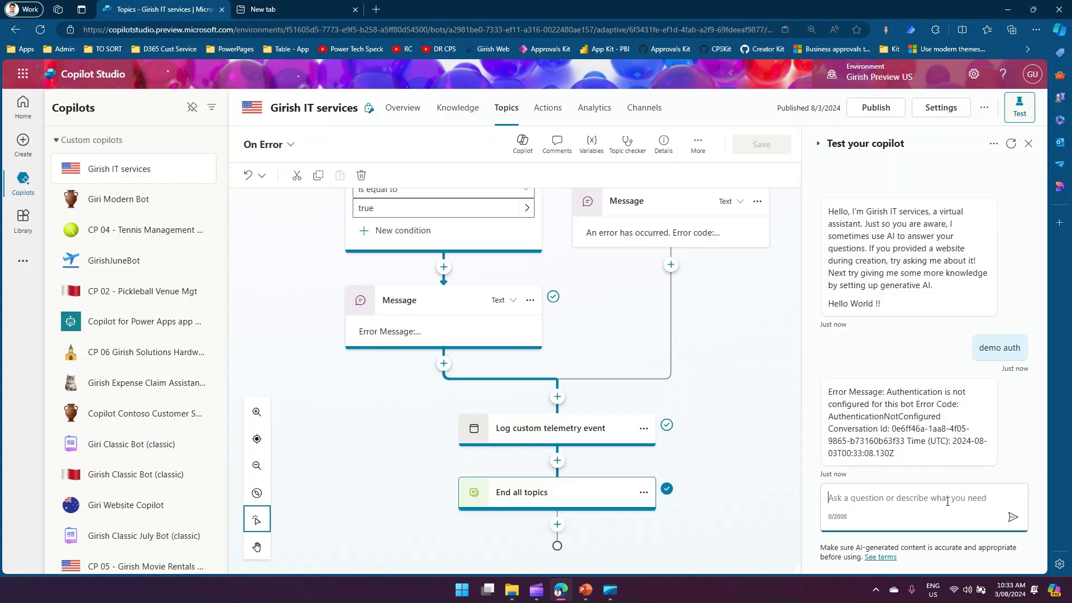
Publish the copilot and dismiss the publishing progress dialog.
{"action": "left_click", "coordinate": [877, 109]}
{"action": "left_click", "coordinate": [599, 343]}
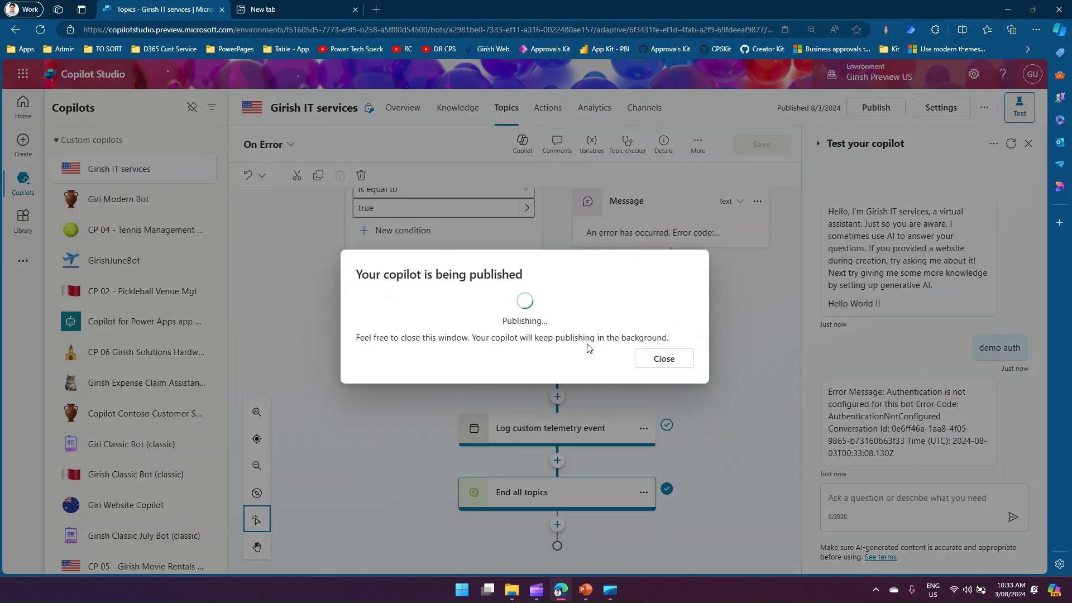
{"action": "left_click", "coordinate": [649, 361]}
Test how the copilot handles multiple matching topics by sending "cricket" in the test chat.
{"action": "left_click", "coordinate": [847, 497]}
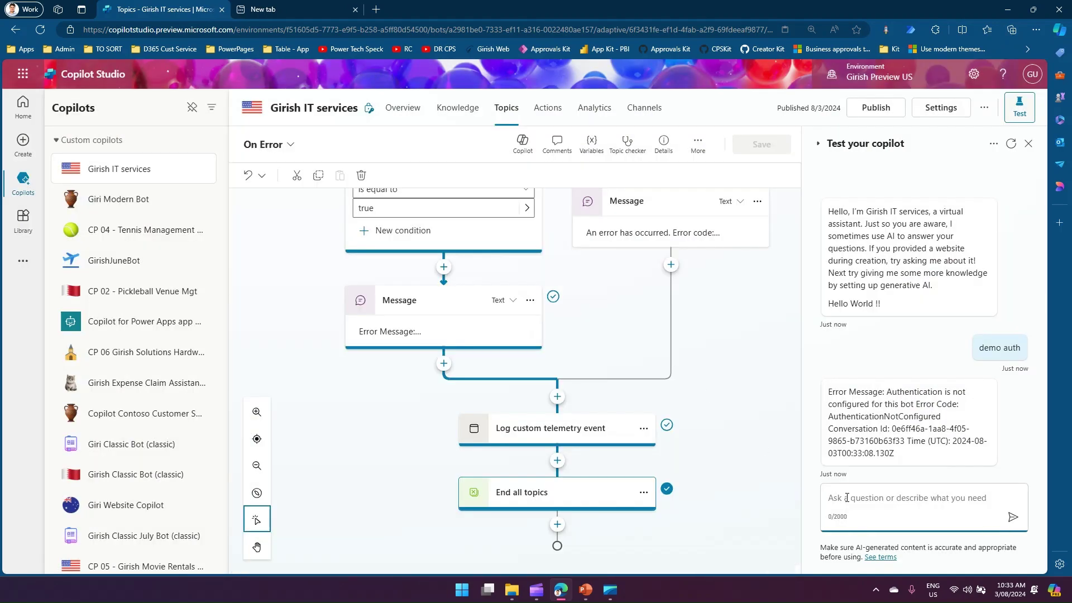
{"action": "type", "text": "cricket"}
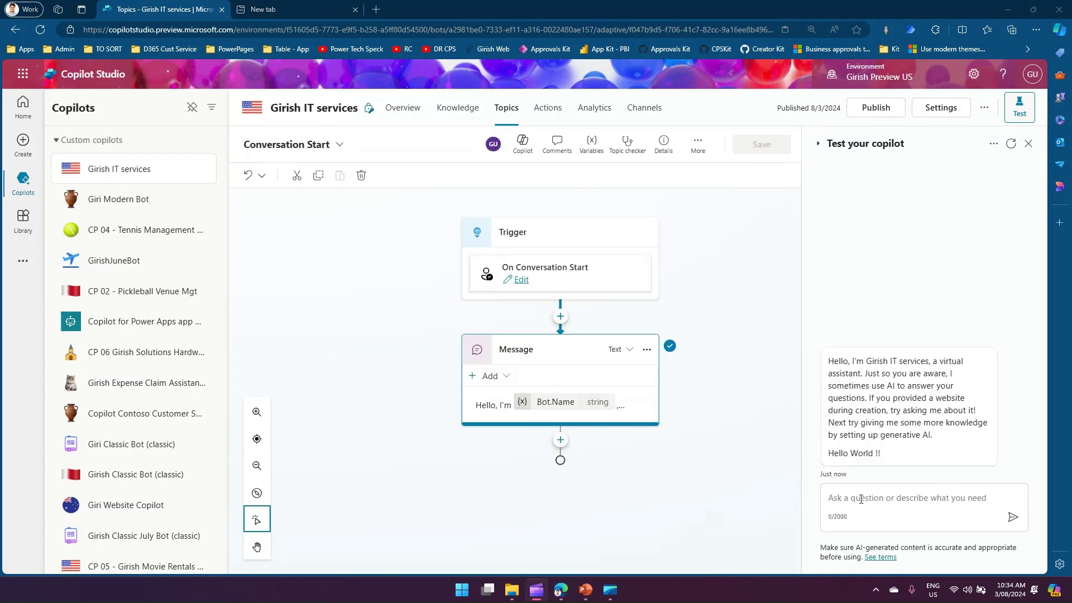
{"action": "left_click", "coordinate": [861, 499]}
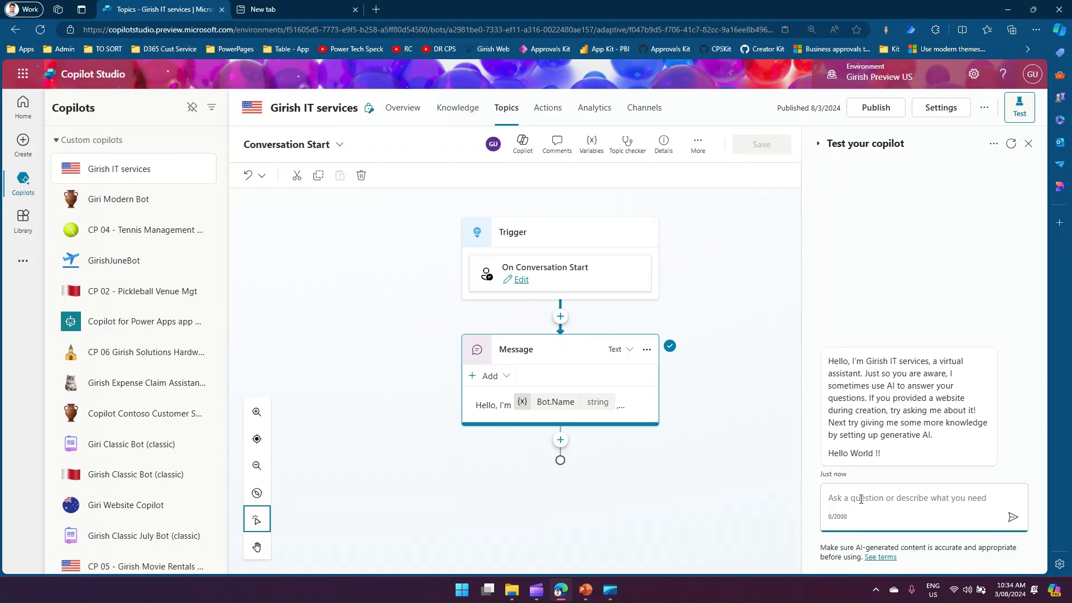
{"action": "type", "text": "cr"}
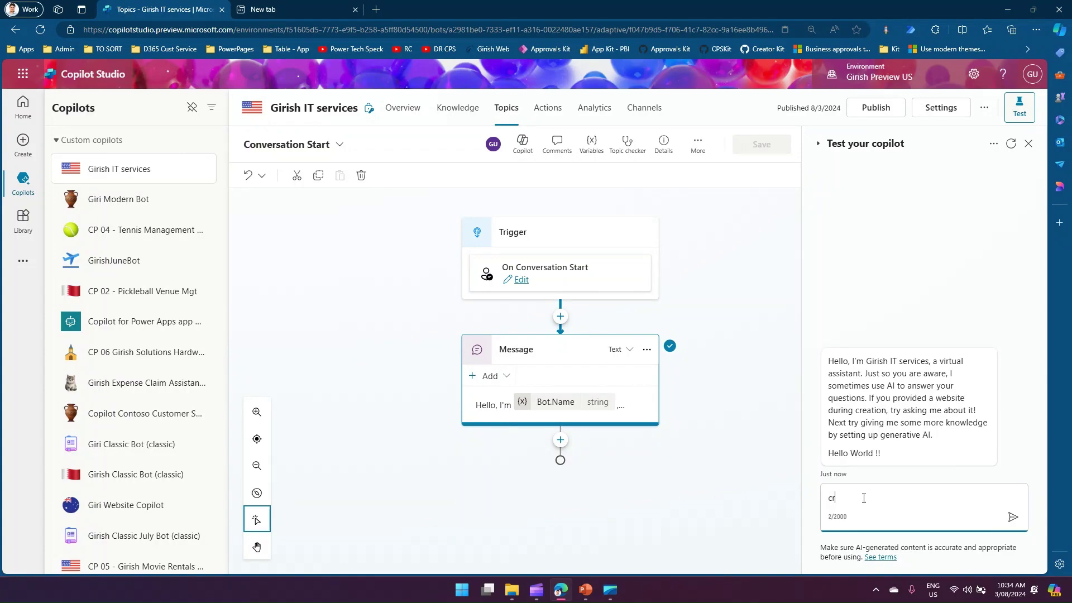
{"action": "type", "text": "icket"}
{"action": "key", "text": "Return"}
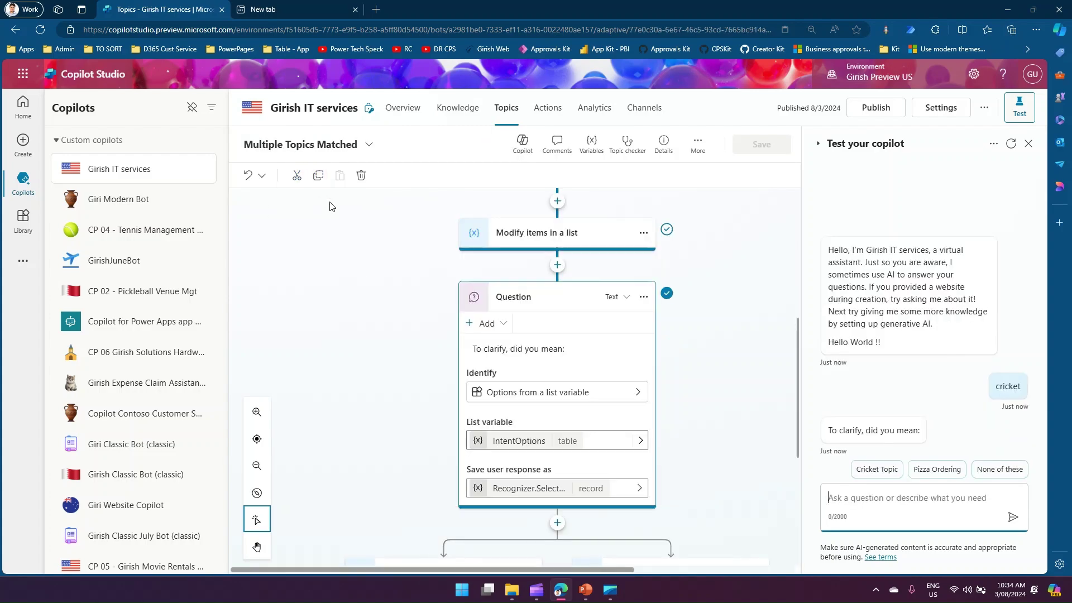
{"action": "mouse_move", "coordinate": [233, 134]}
{"action": "left_mouse_down"}
{"action": "mouse_move", "coordinate": [389, 155]}
{"action": "mouse_move", "coordinate": [379, 178]}
{"action": "mouse_move", "coordinate": [440, 320]}
{"action": "left_mouse_up"}
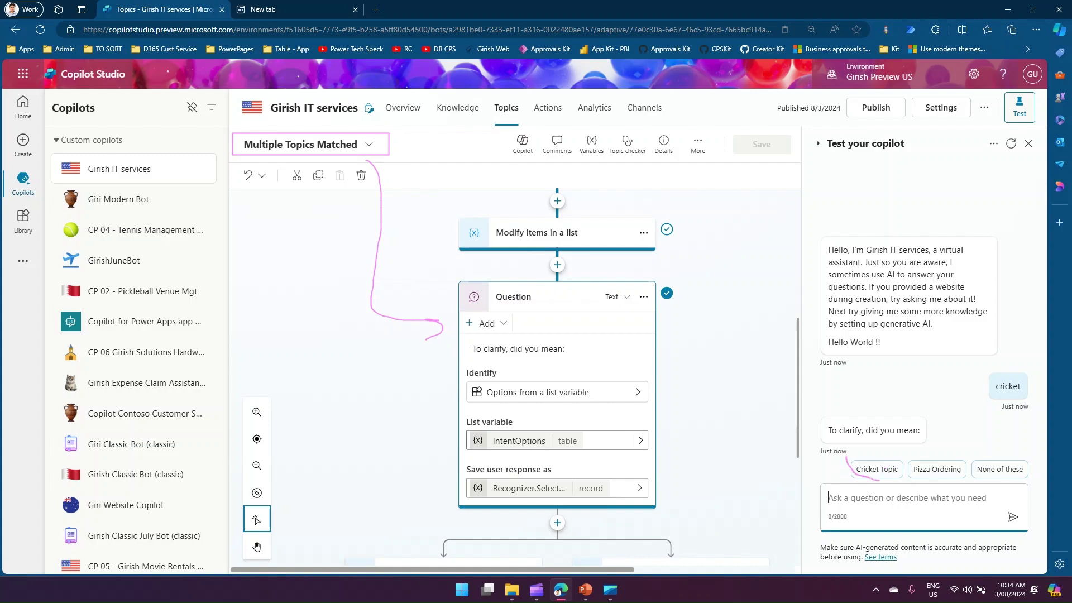
{"action": "mouse_move", "coordinate": [880, 480]}
{"action": "left_mouse_down"}
{"action": "mouse_move", "coordinate": [910, 468]}
{"action": "mouse_move", "coordinate": [858, 455]}
{"action": "left_mouse_up"}
{"action": "mouse_move", "coordinate": [930, 457]}
{"action": "left_mouse_down"}
{"action": "mouse_move", "coordinate": [936, 480]}
{"action": "mouse_move", "coordinate": [939, 458]}
{"action": "left_mouse_up"}
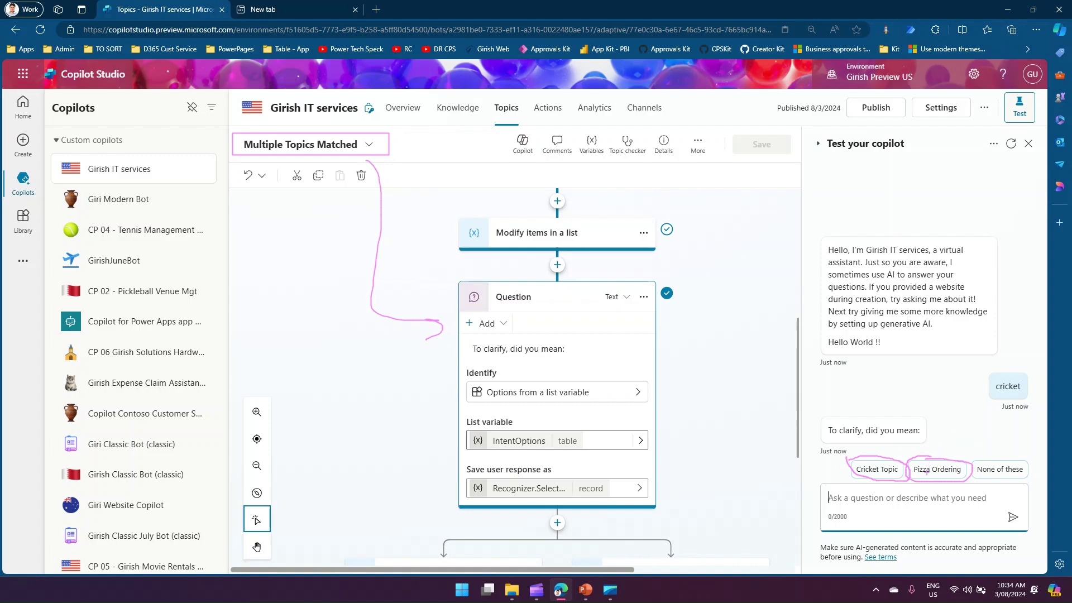
Answer the clarification question with Pizza Ordering, and send "demo auth" in the same test chat.
{"action": "left_click", "coordinate": [937, 470]}
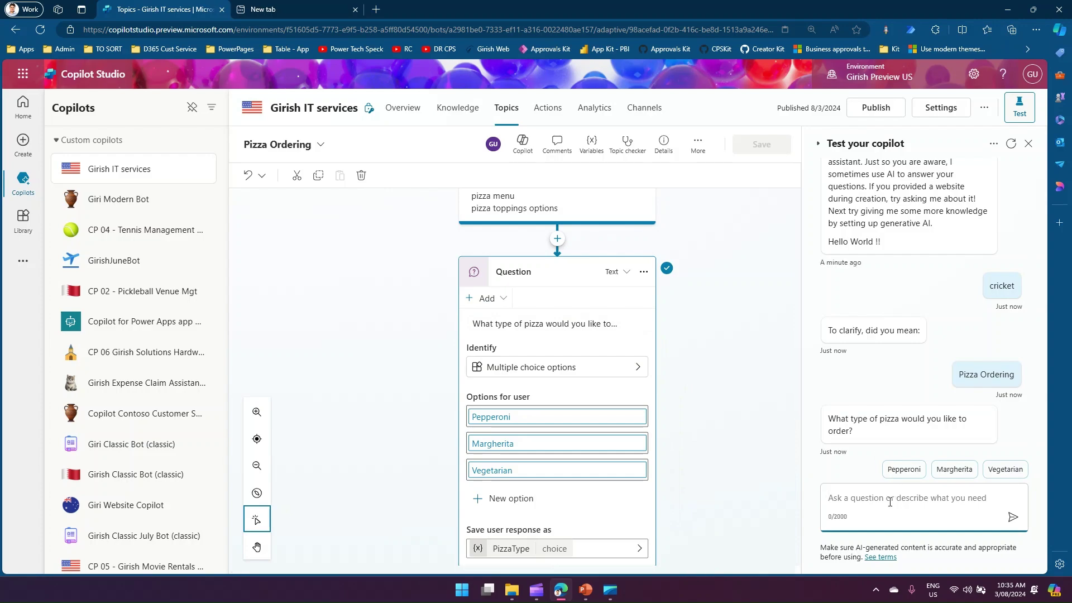
{"action": "type", "text": "demo auth"}
{"action": "key", "text": "Return"}
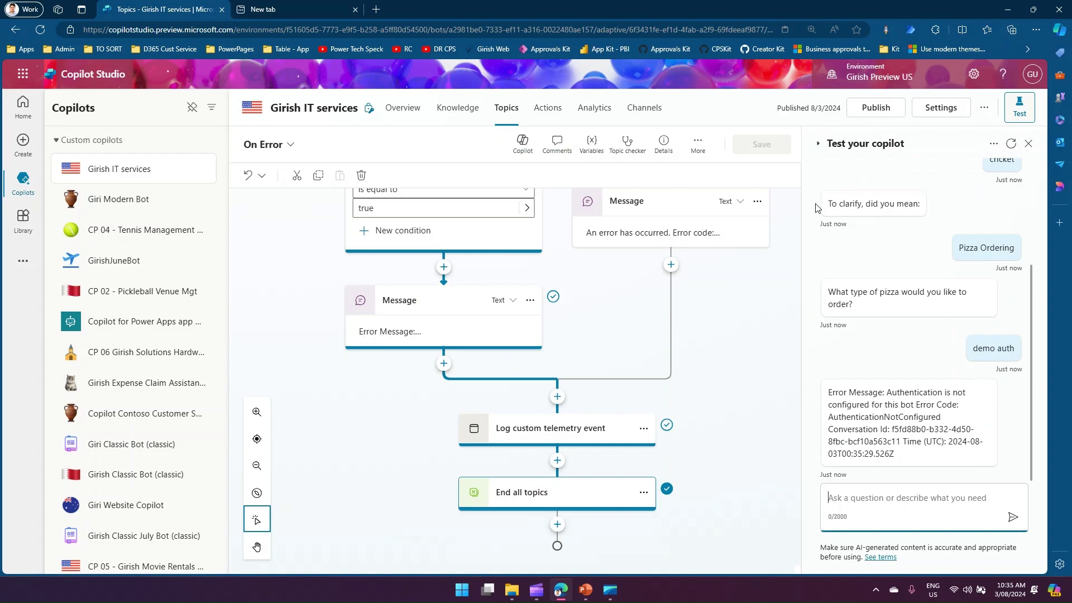
Check which authentication option is selected in the copilot's security settings, and close the settings.
{"action": "left_click", "coordinate": [942, 109]}
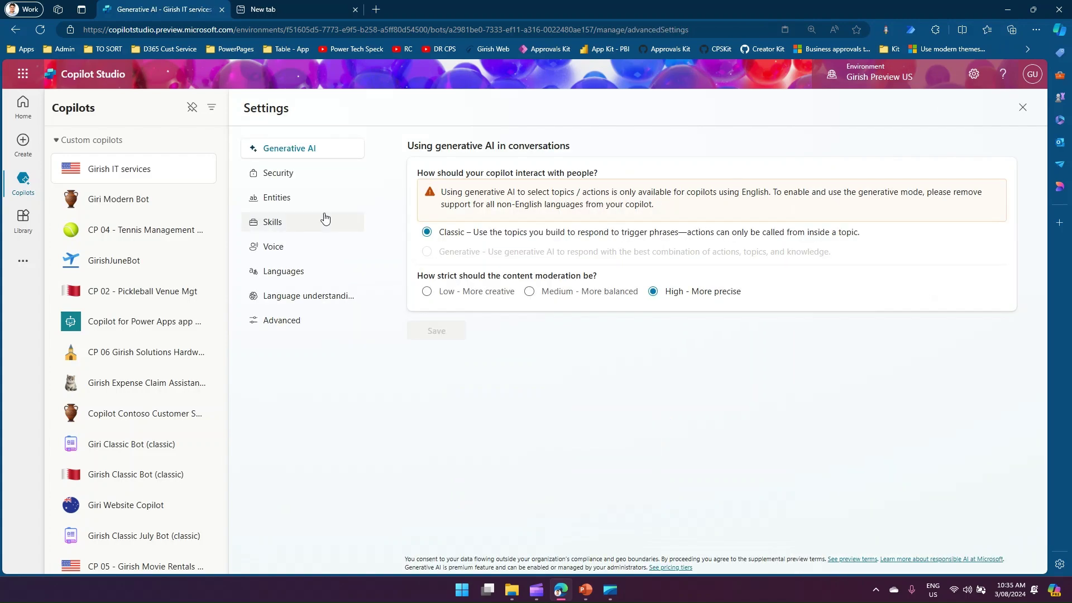
{"action": "left_click", "coordinate": [282, 173]}
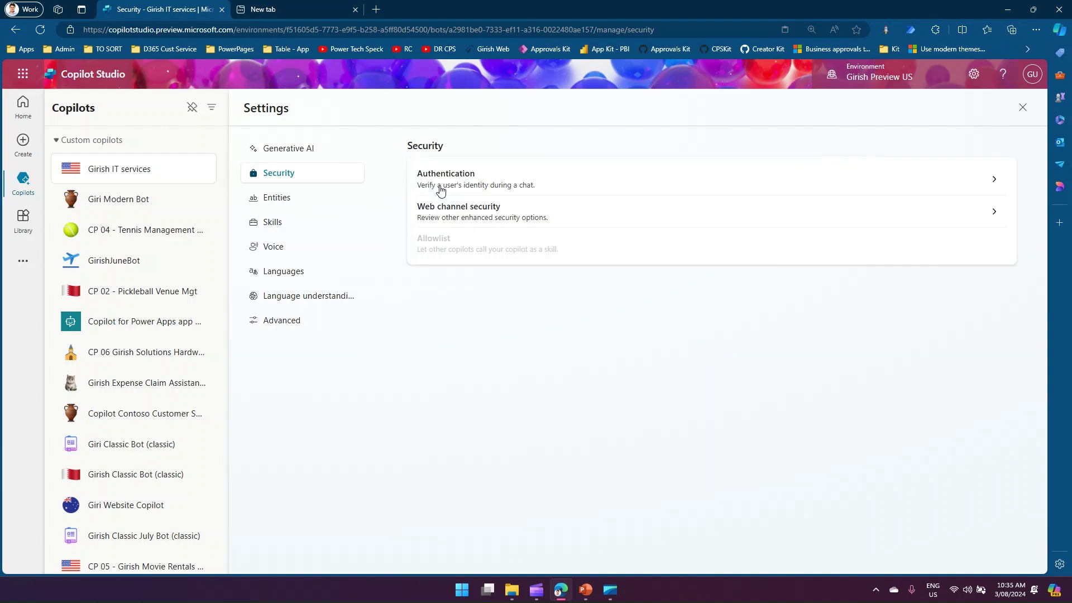
{"action": "left_click", "coordinate": [439, 187]}
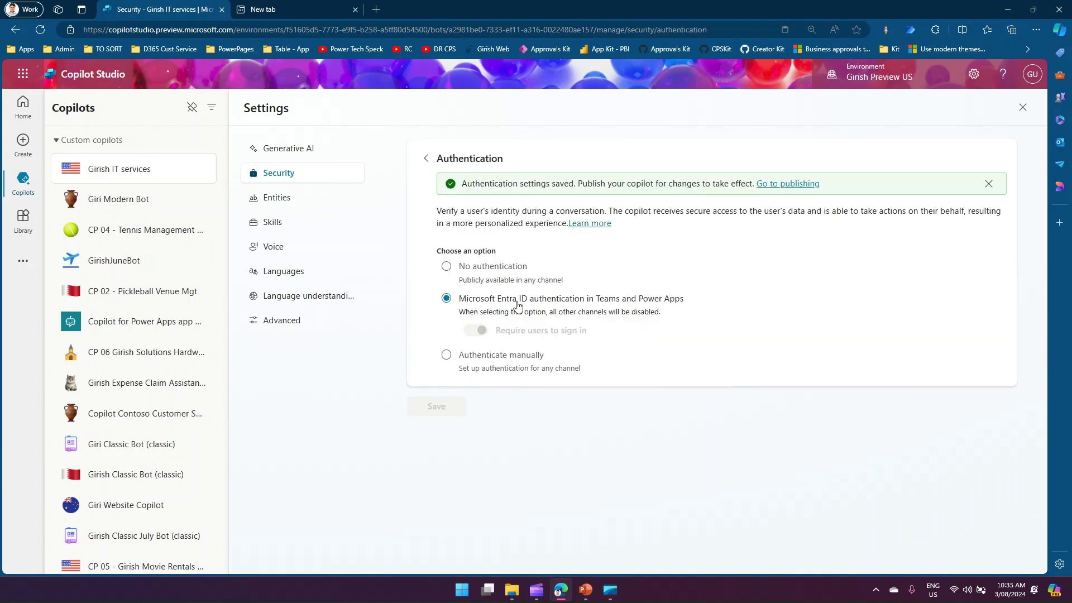
{"action": "left_click", "coordinate": [1025, 111]}
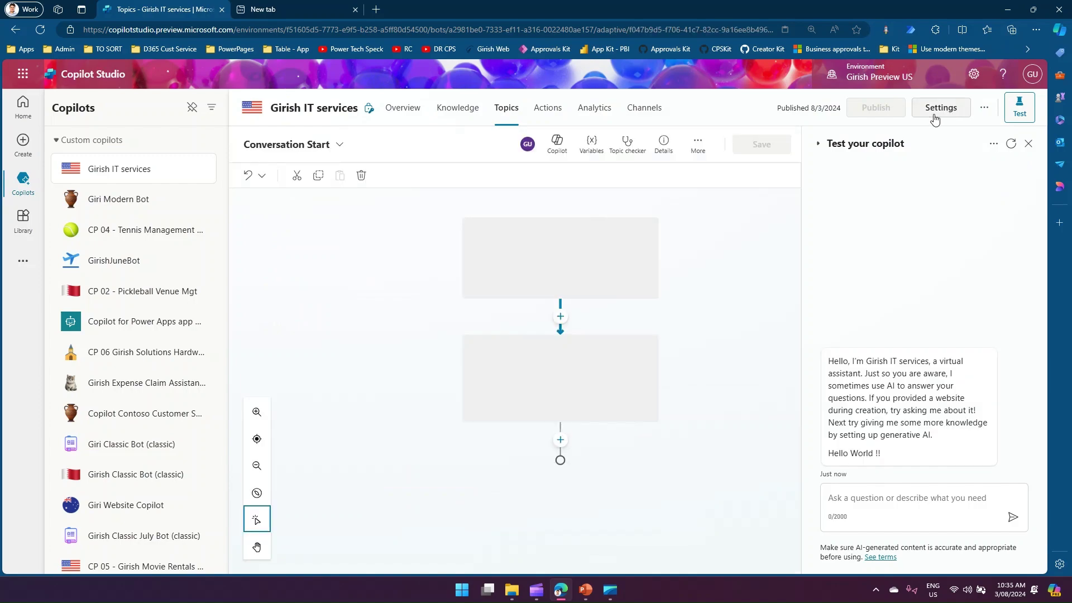
{"action": "left_click", "coordinate": [1029, 144]}
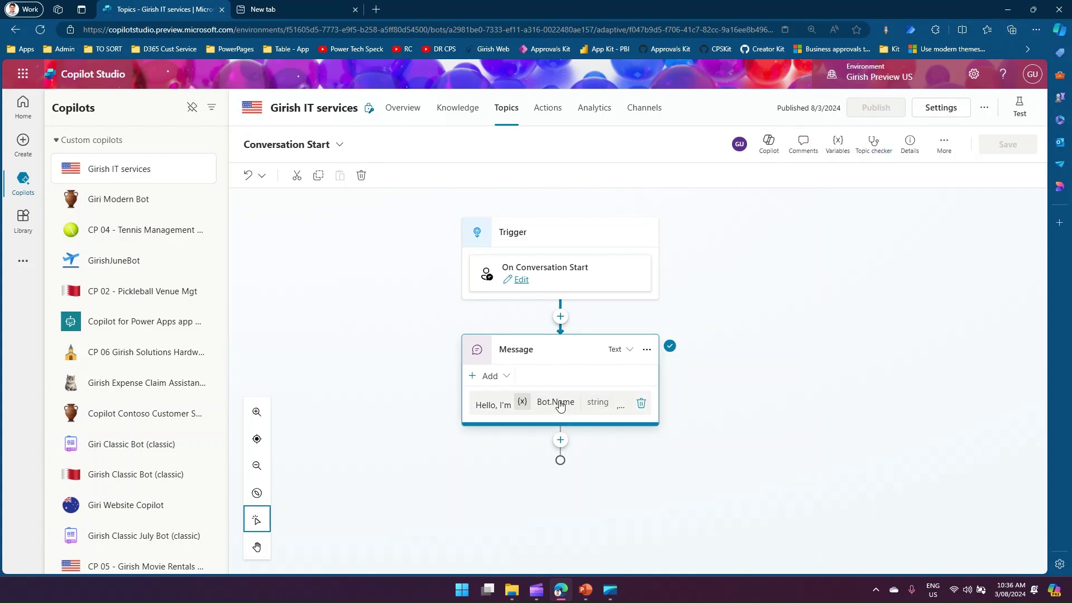
{"action": "left_click", "coordinate": [1018, 110]}
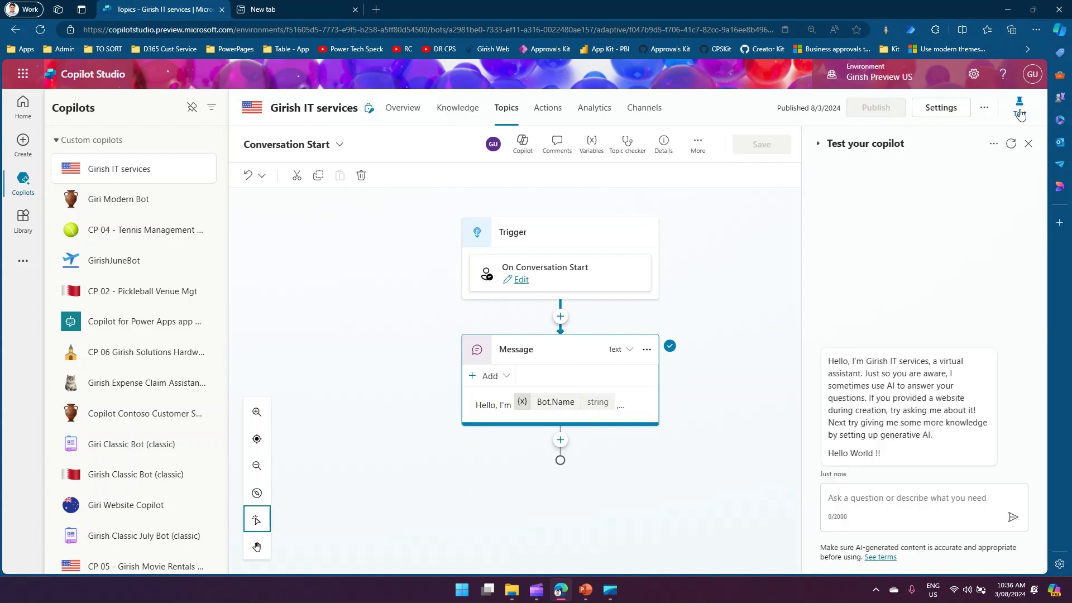
{"action": "left_click", "coordinate": [860, 497]}
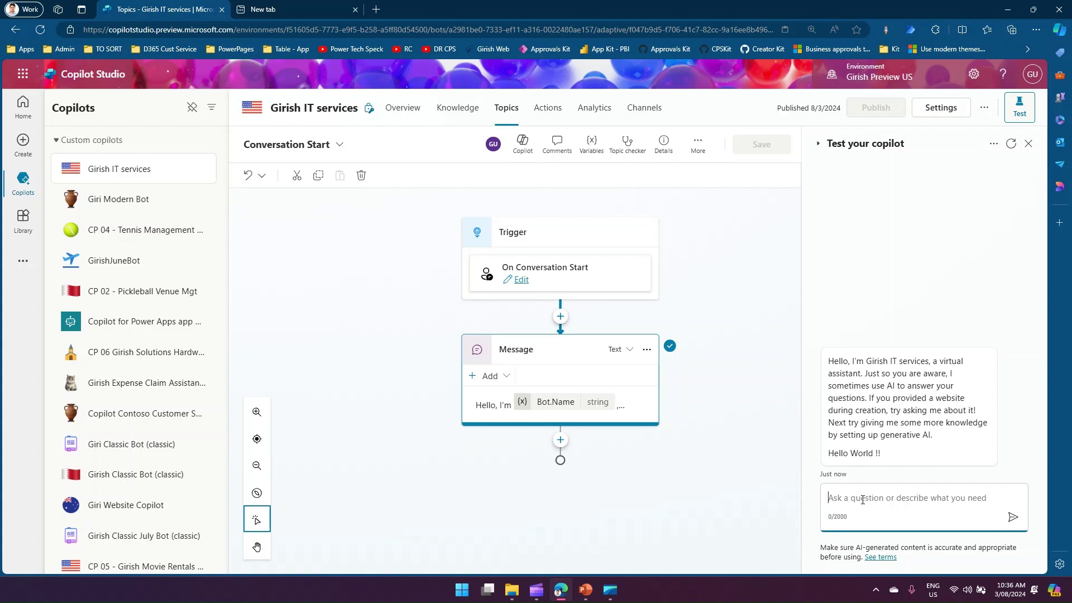
{"action": "left_click", "coordinate": [996, 146]}
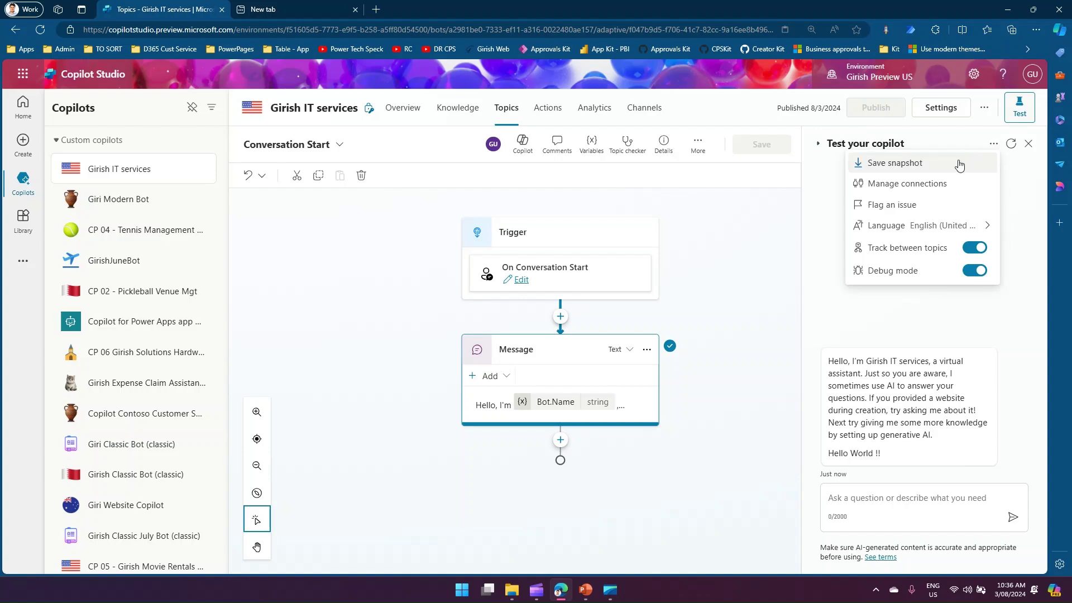
{"action": "key", "text": "Escape"}
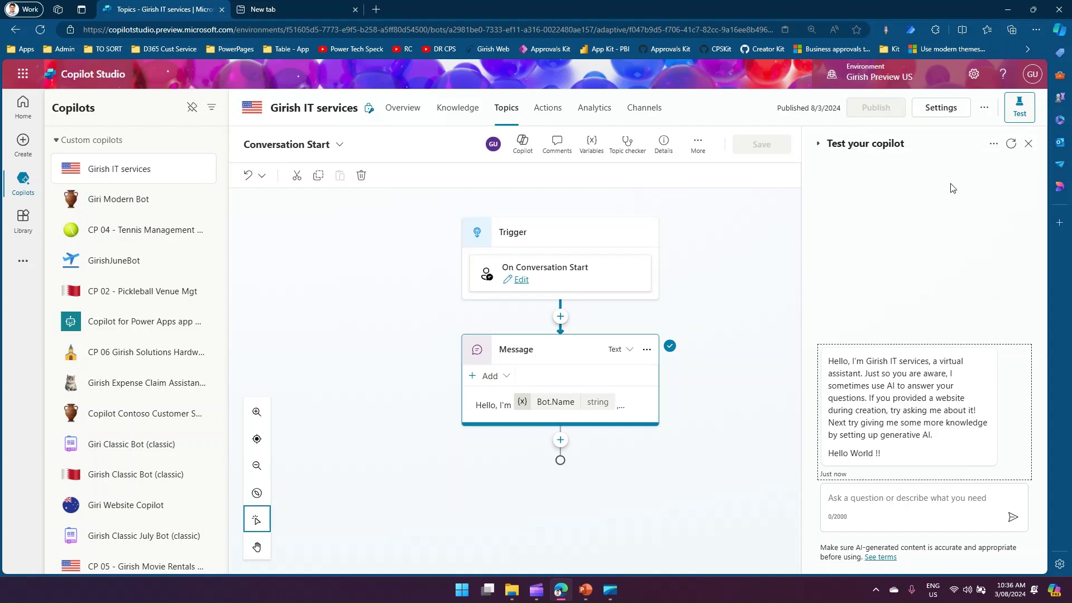
Examine the Authenticate manually option in the security settings, including its service providers, client fields and scopes, and close the settings without saving.
{"action": "left_click", "coordinate": [942, 108]}
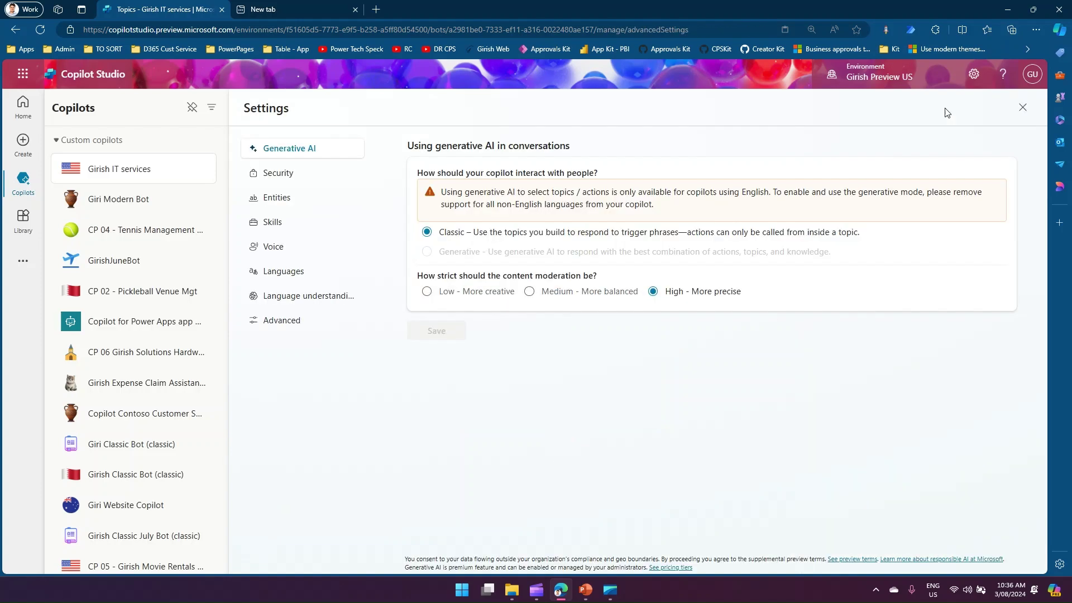
{"action": "left_click", "coordinate": [282, 173]}
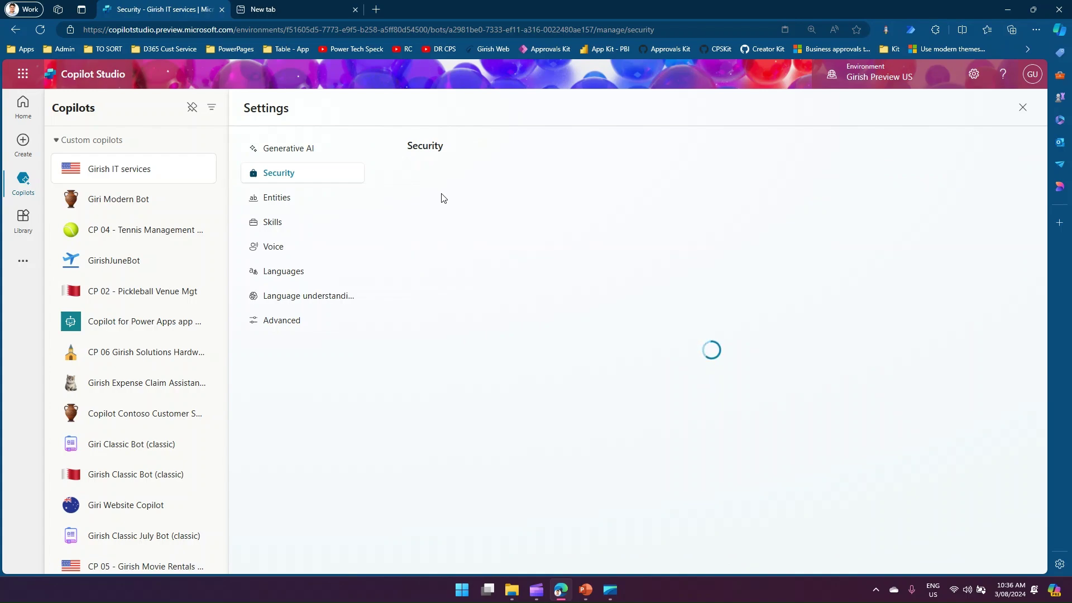
{"action": "left_click", "coordinate": [466, 177]}
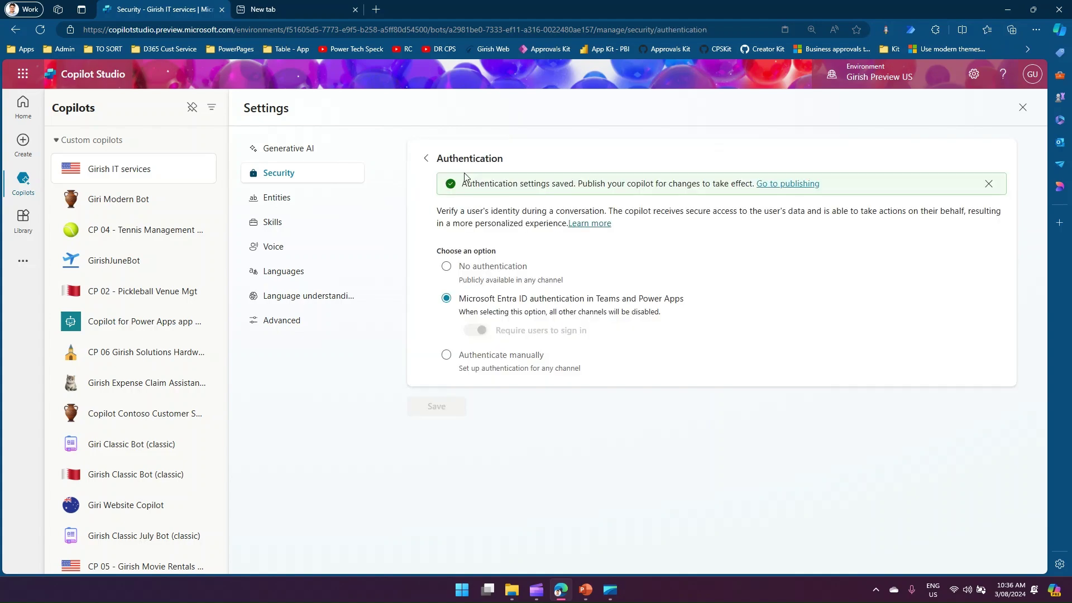
{"action": "left_click", "coordinate": [446, 355]}
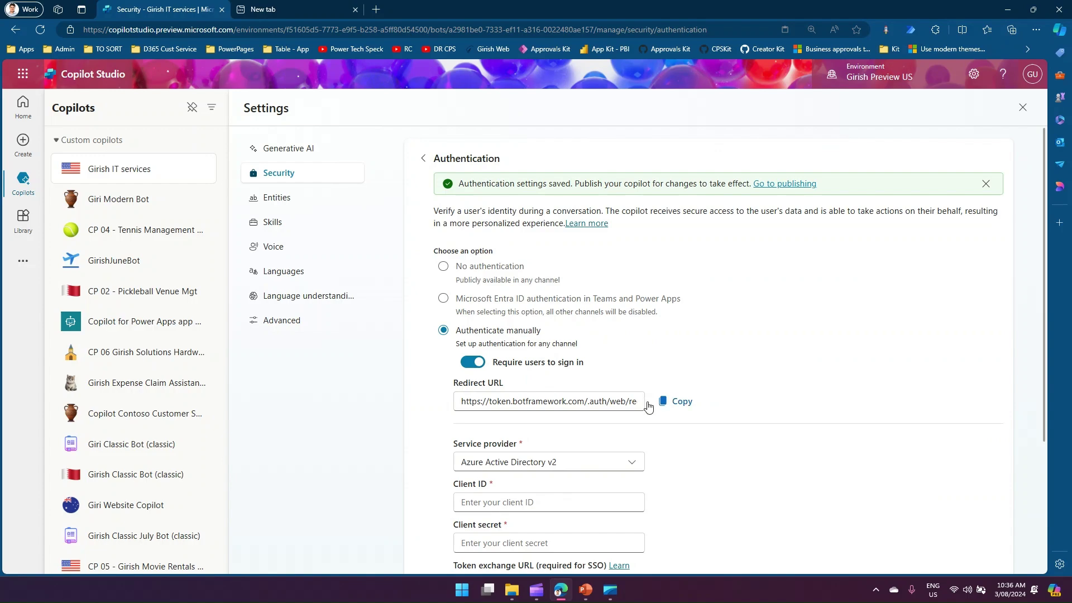
{"action": "scroll", "coordinate": [574, 457], "scroll_direction": "down", "scroll_amount": 1}
{"action": "scroll", "coordinate": [573, 457], "scroll_direction": "down", "scroll_amount": 2}
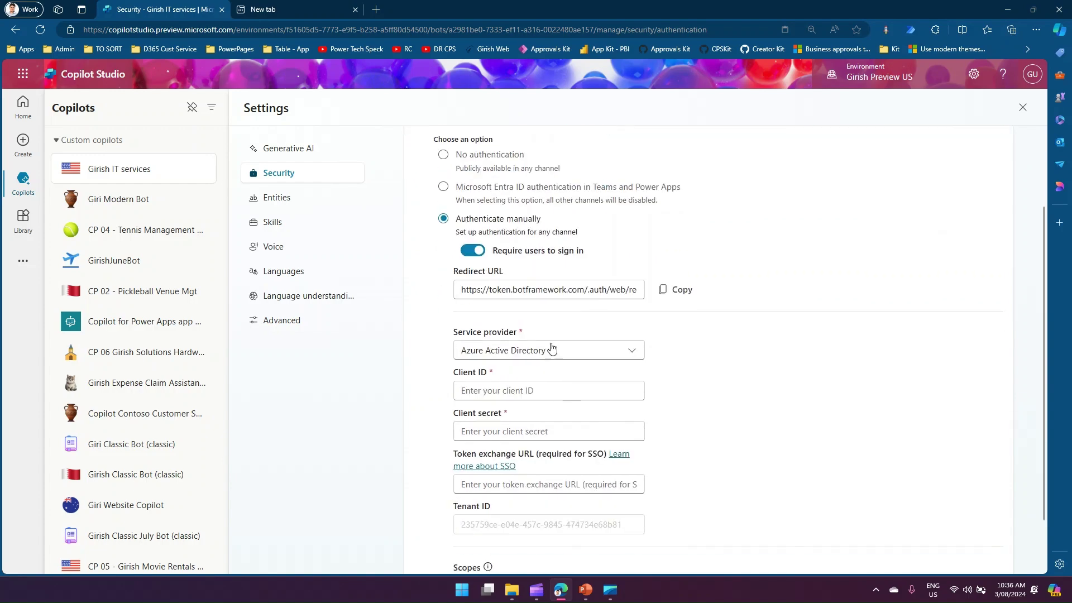
{"action": "left_click", "coordinate": [550, 350]}
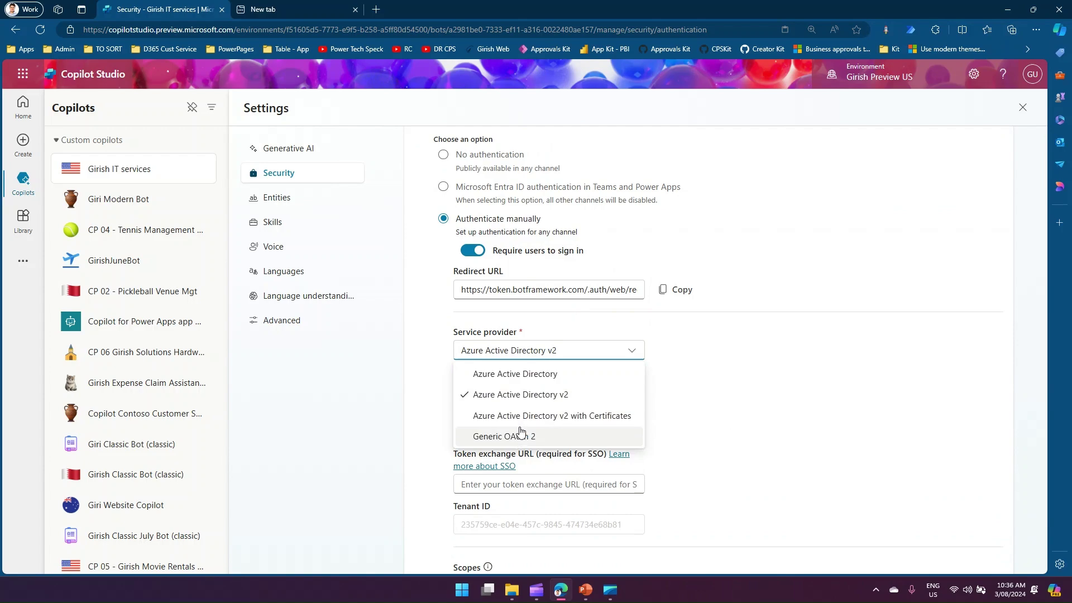
{"action": "left_click", "coordinate": [810, 369]}
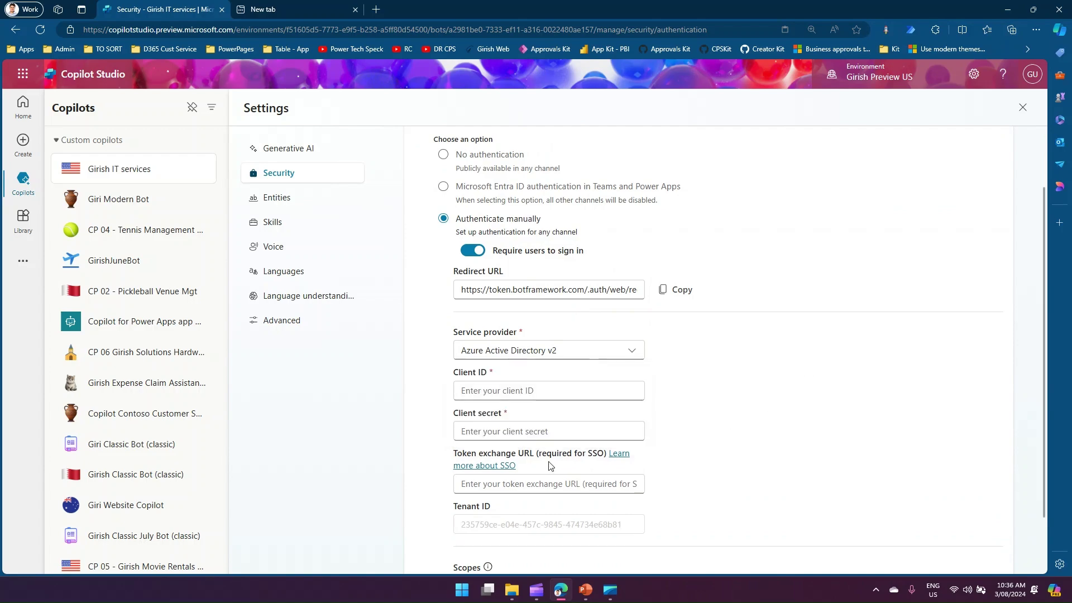
{"action": "scroll", "coordinate": [551, 466], "scroll_direction": "down", "scroll_amount": 2}
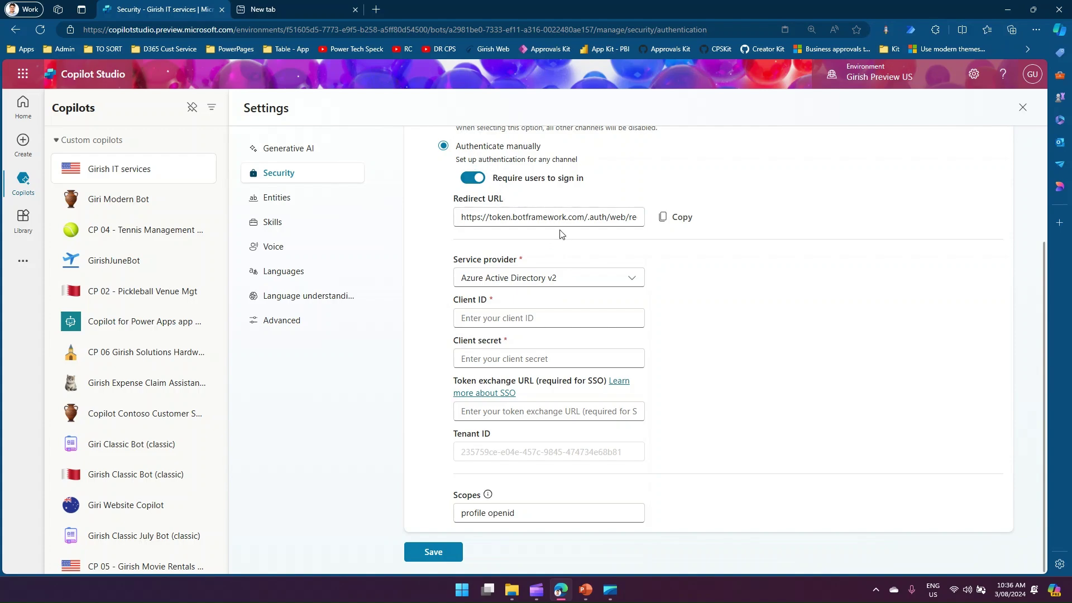
{"action": "left_click", "coordinate": [1025, 110]}
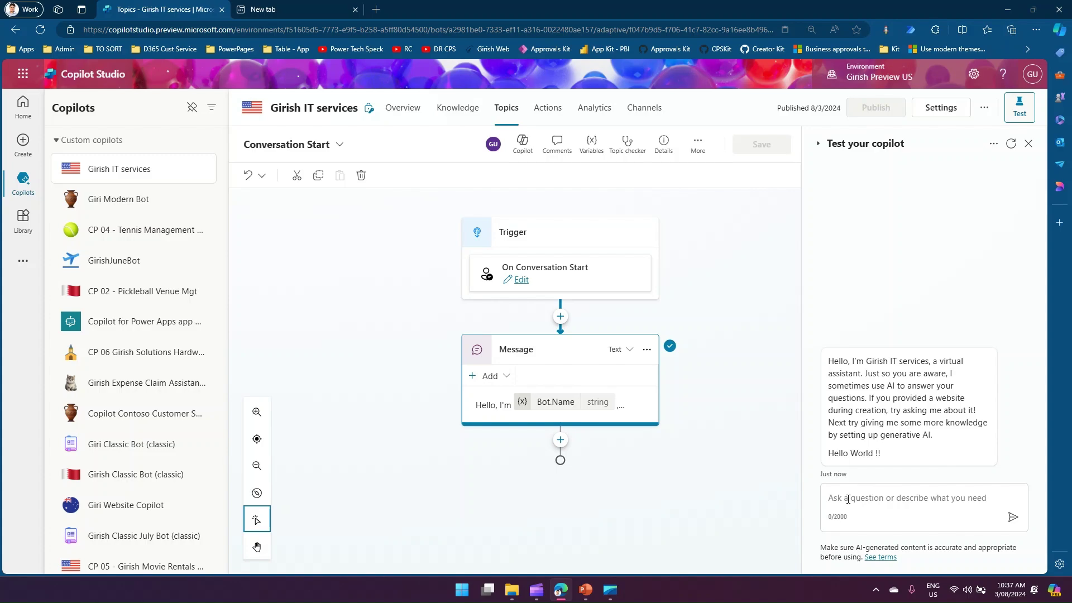
Return to the copilot's topics and list only the system topics.
{"action": "left_click", "coordinate": [509, 109]}
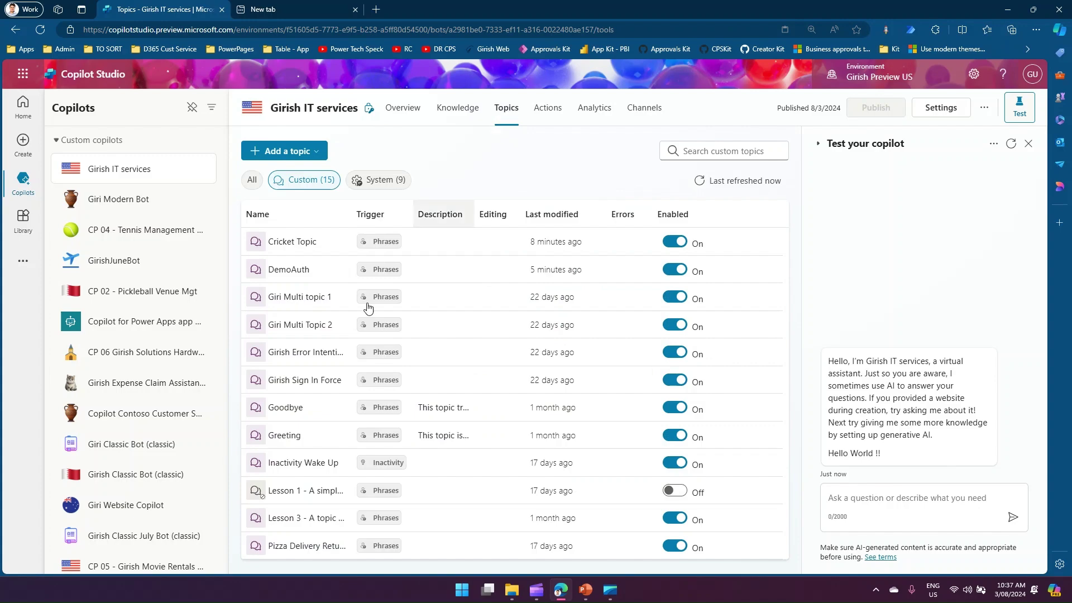
{"action": "left_click", "coordinate": [383, 189]}
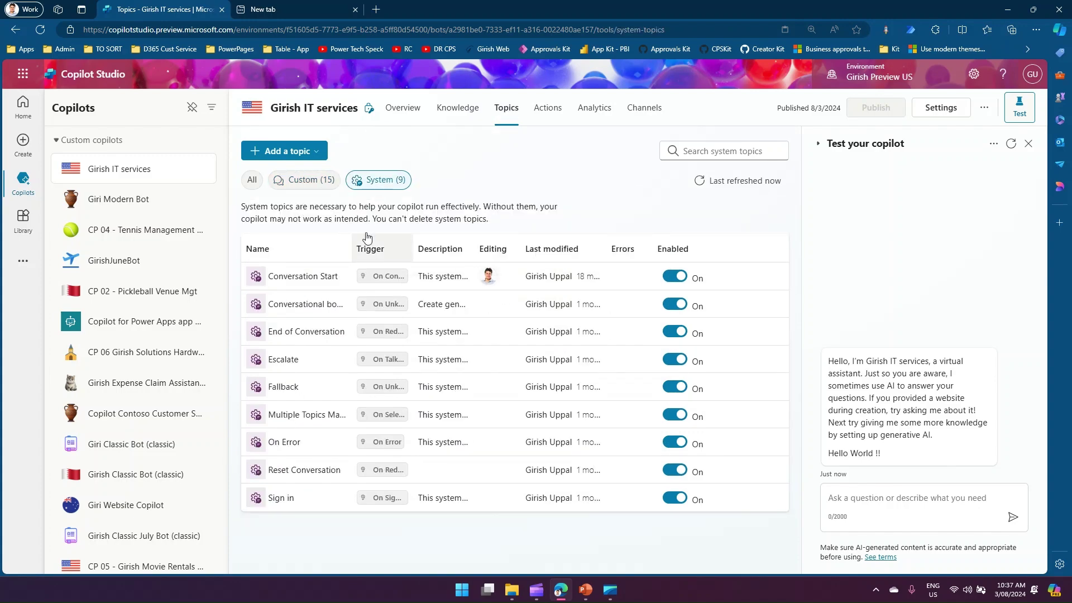